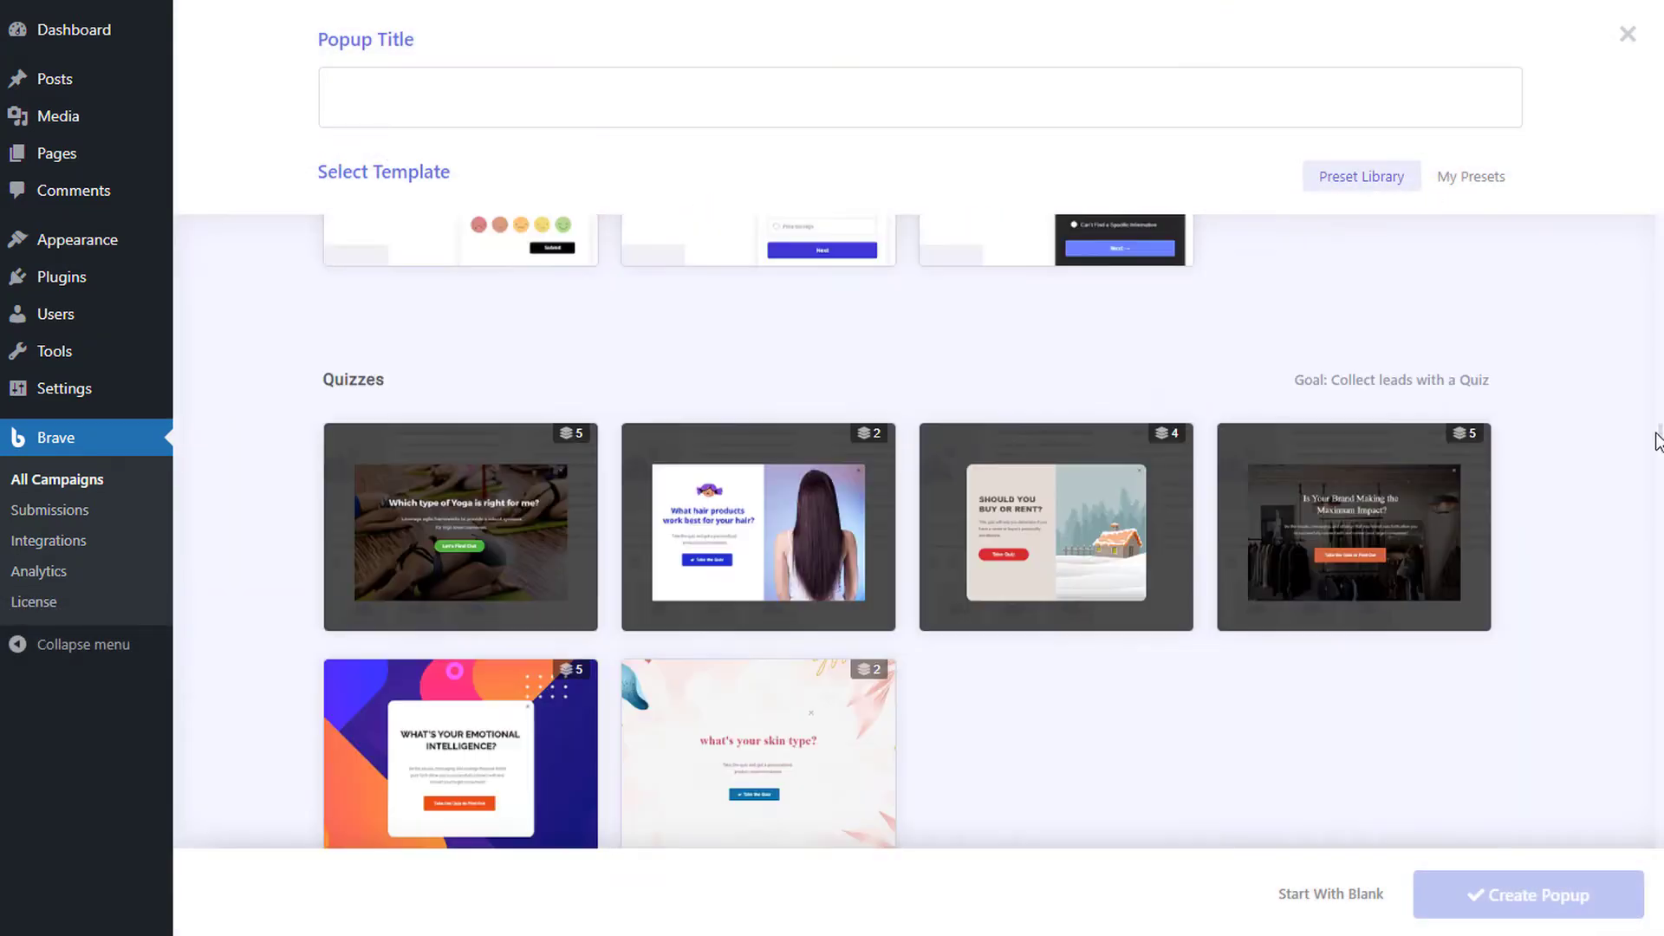
- Add a text box above the popup heading and make it read 'Our Newsletter'
{"action": "left_click_drag", "start_coordinate": [1656, 439], "coordinate": [1649, 765]}
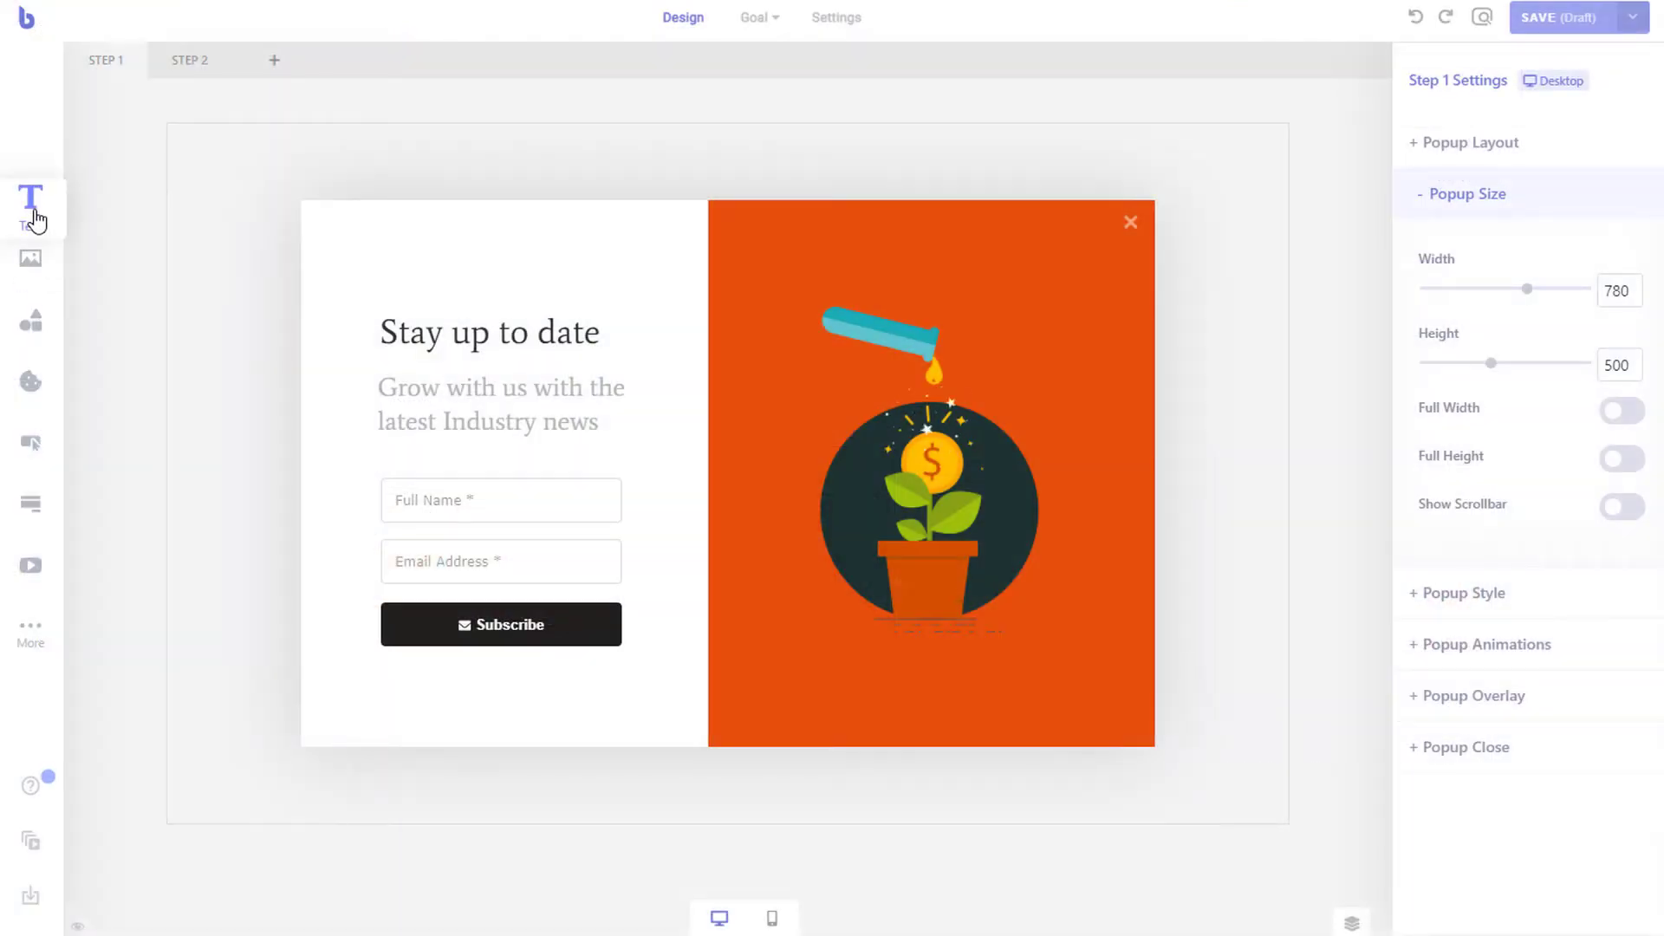
{"action": "left_click_drag", "start_coordinate": [290, 273], "coordinate": [472, 260]}
{"action": "triple_click", "coordinate": [442, 260]}
{"action": "key", "text": "BackSpace"}
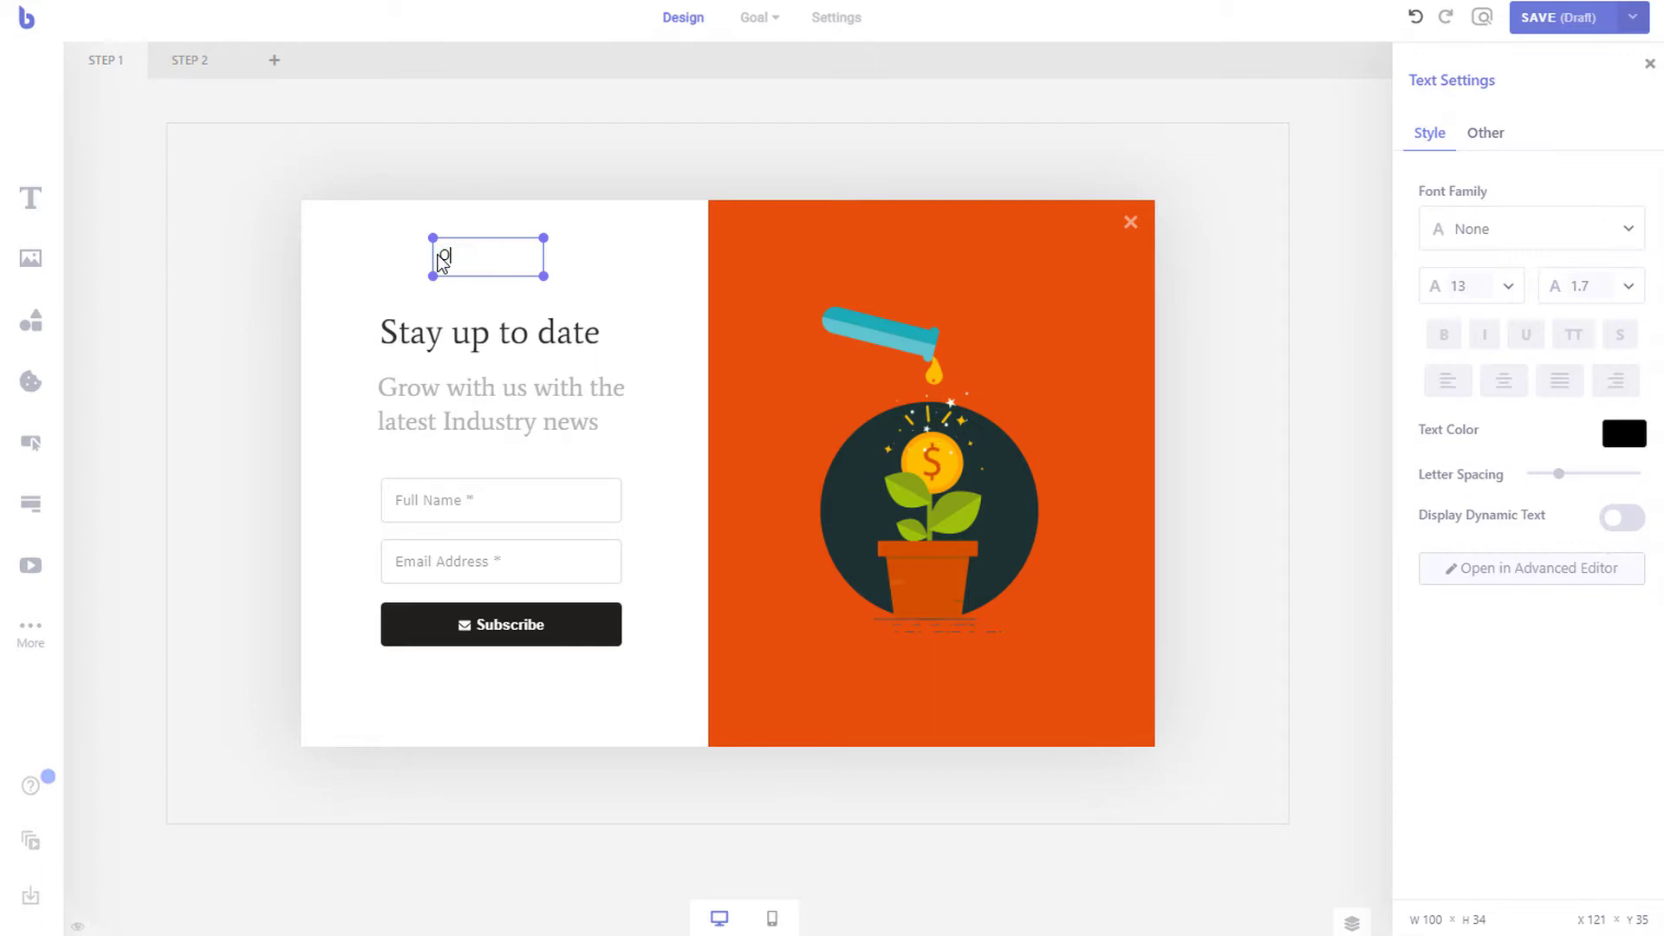
{"action": "type", "text": "Our Newsletter"}
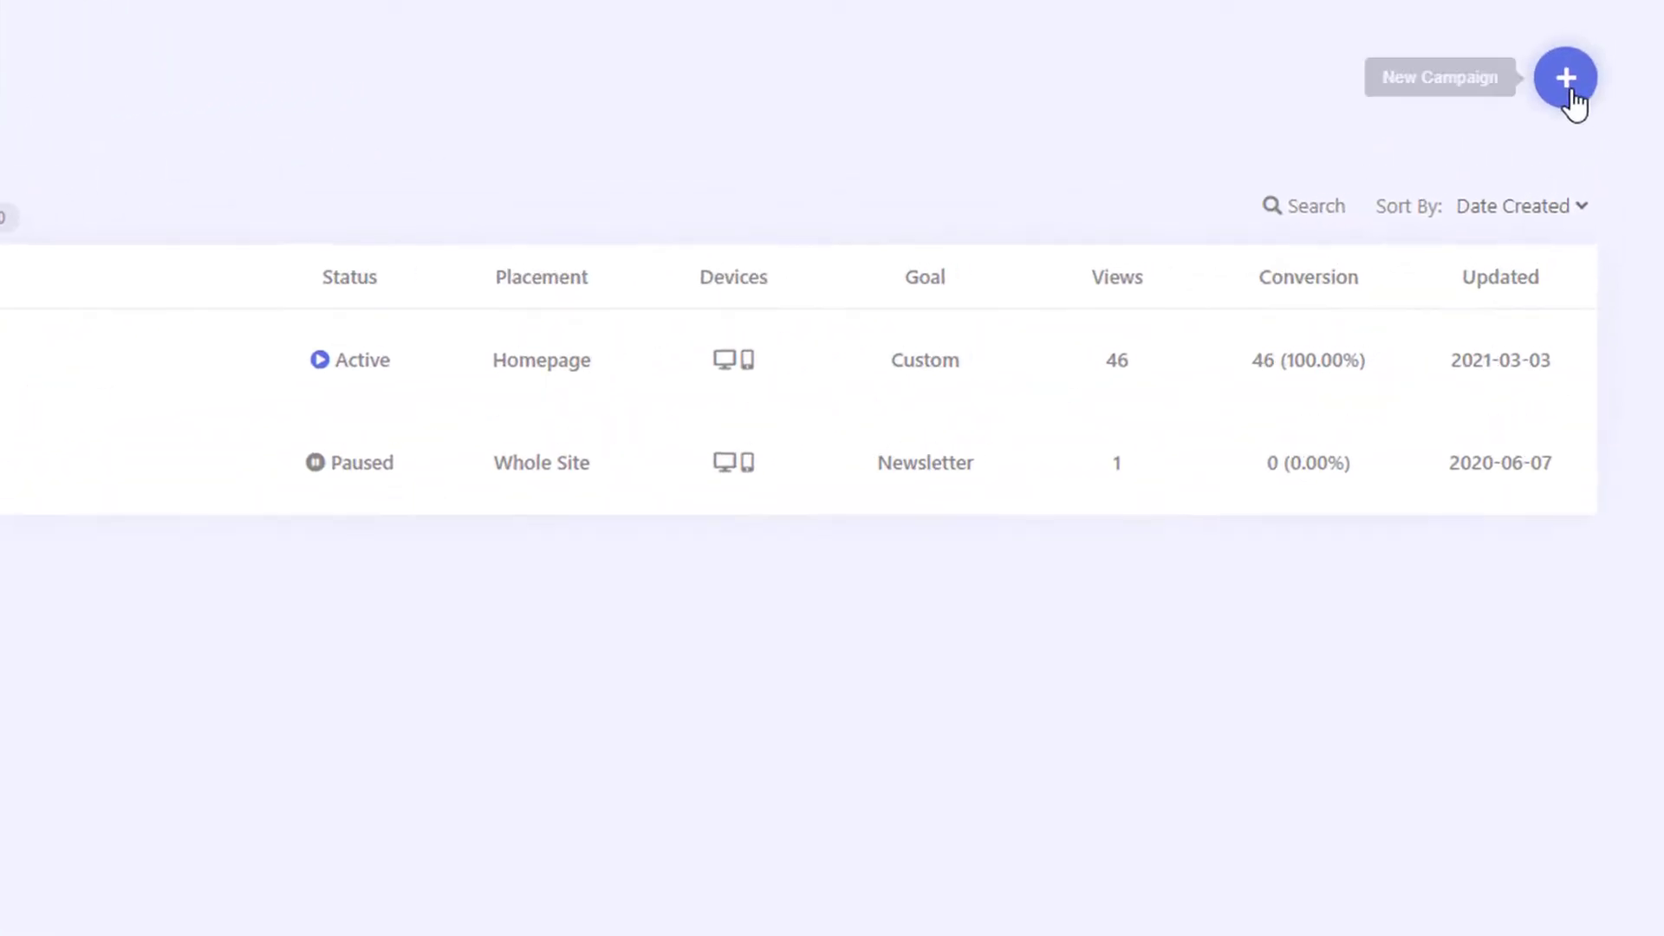
- Start a new campaign from the + New Campaign button
{"action": "left_click", "coordinate": [1571, 91]}
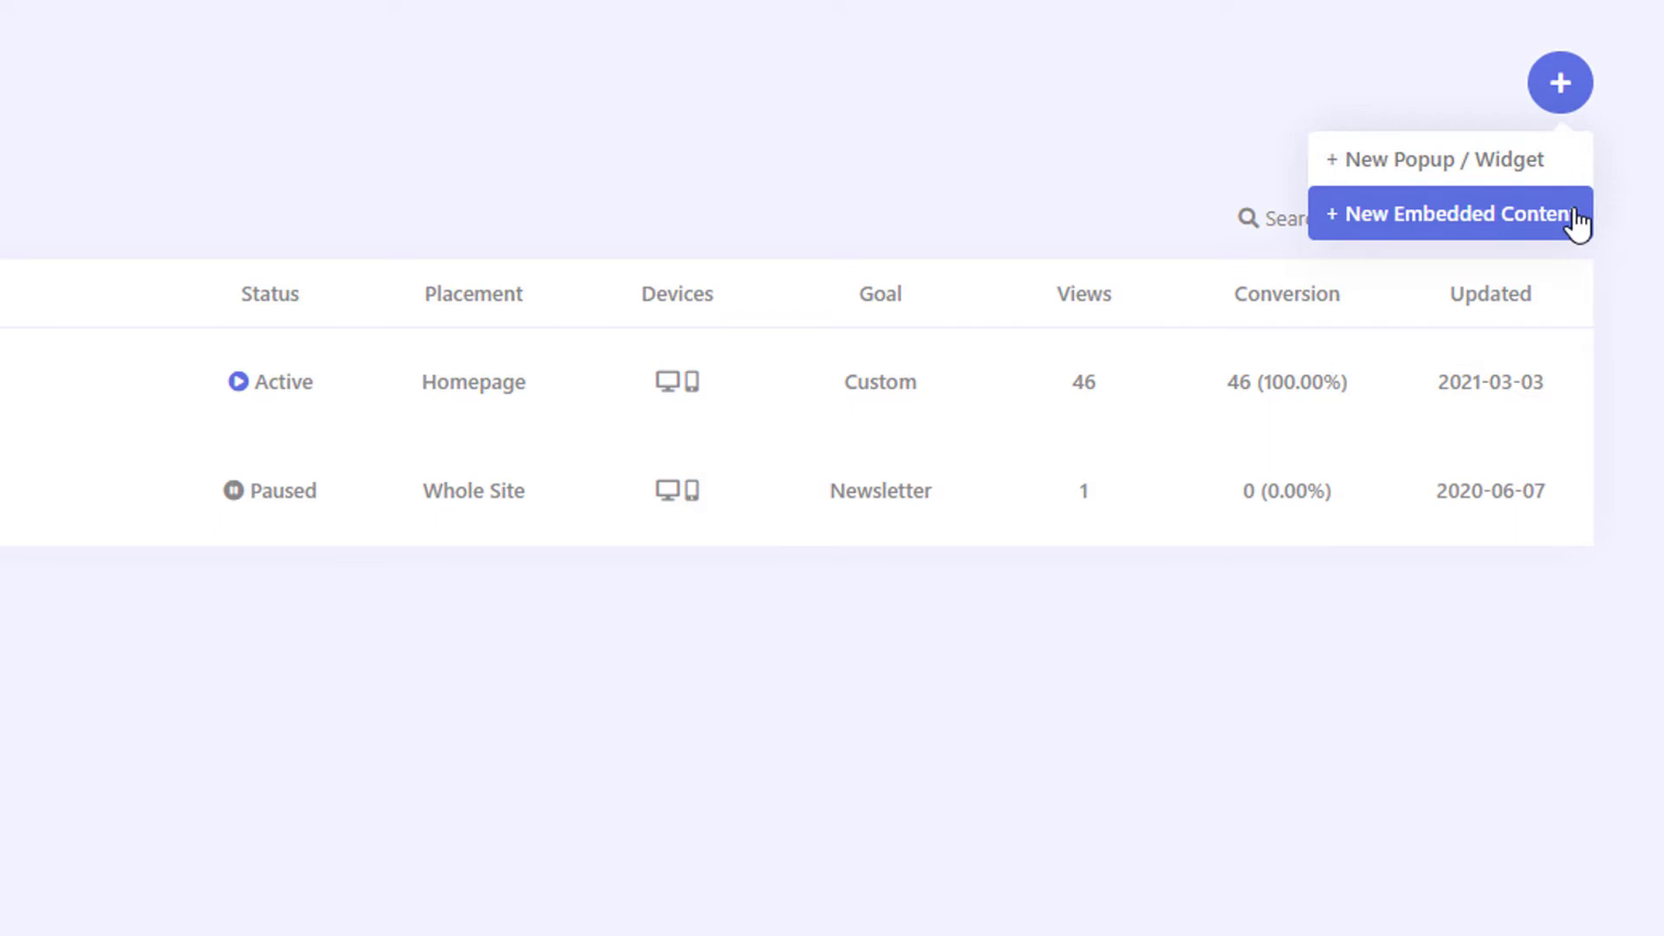
- Choose a new Popup / Widget and scroll through the Preset Library templates
{"action": "left_click", "coordinate": [1512, 173]}
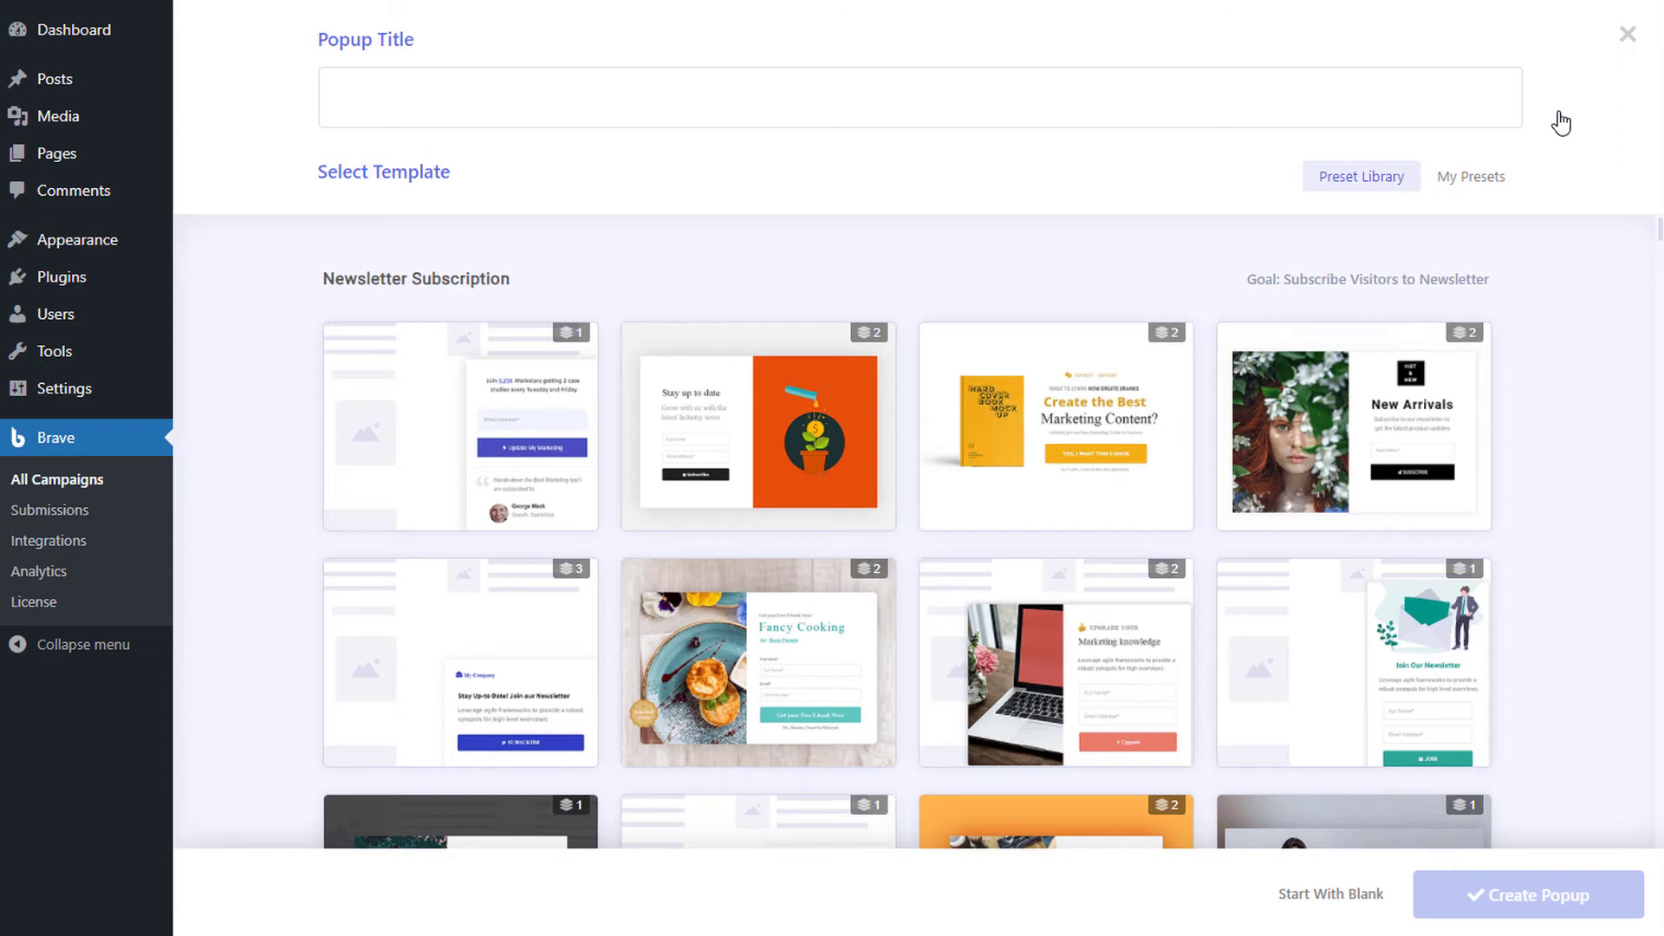
{"action": "scroll", "coordinate": [1537, 313], "scroll_direction": "down", "scroll_amount": 15}
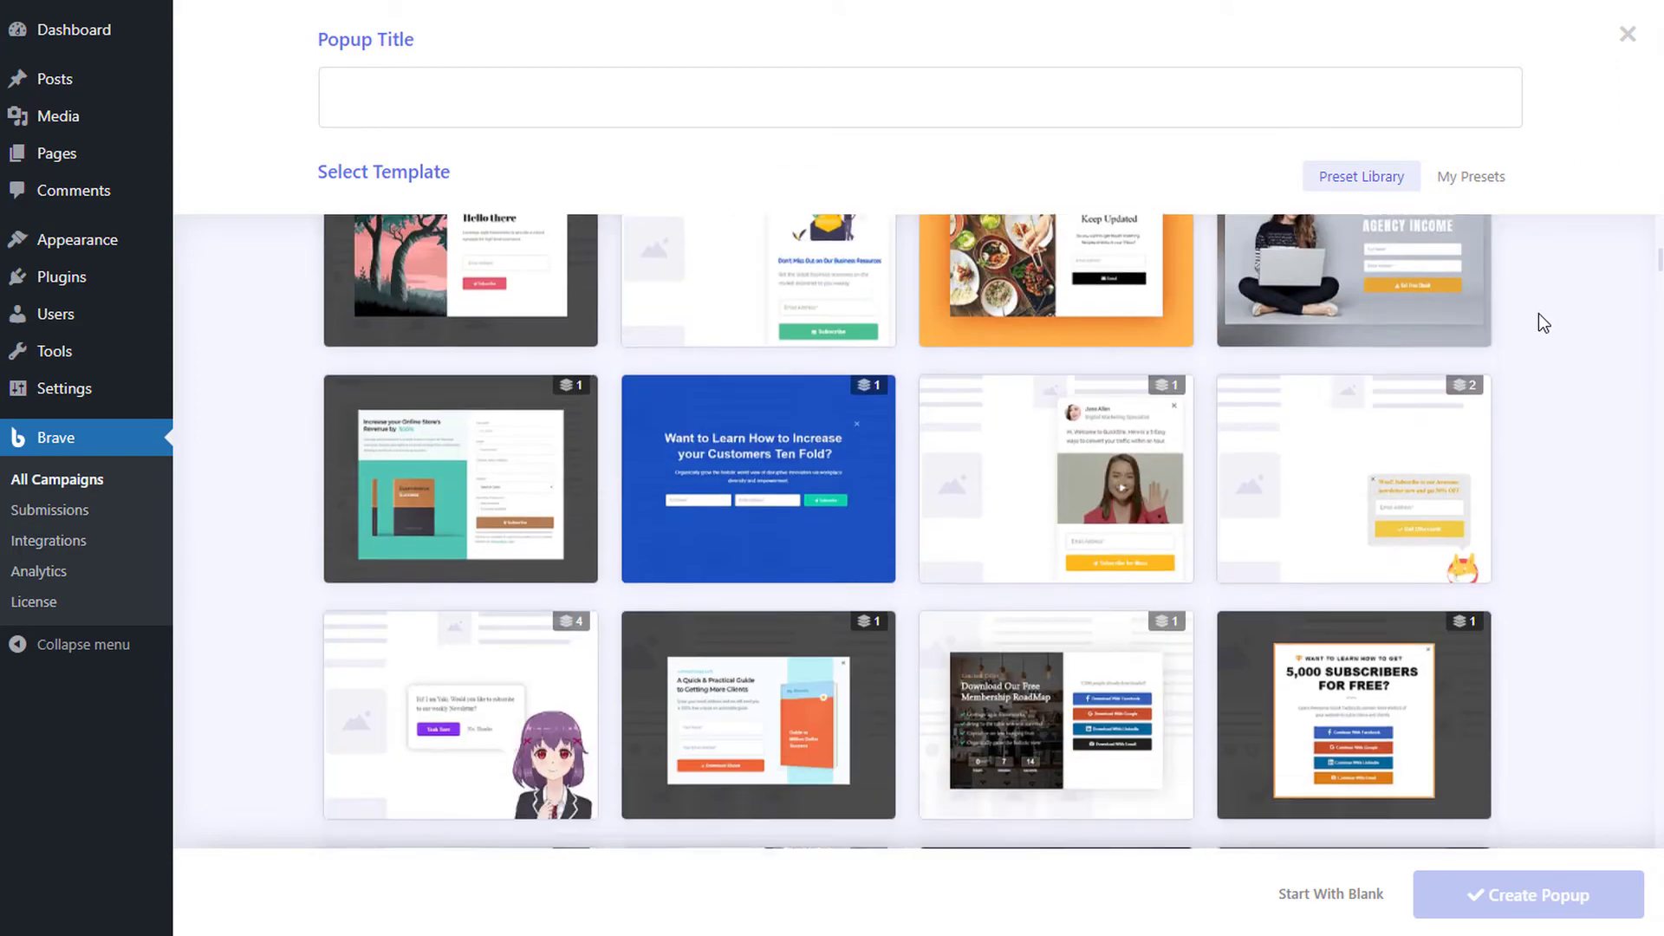
{"action": "scroll", "coordinate": [1538, 314], "scroll_direction": "down", "scroll_amount": 15}
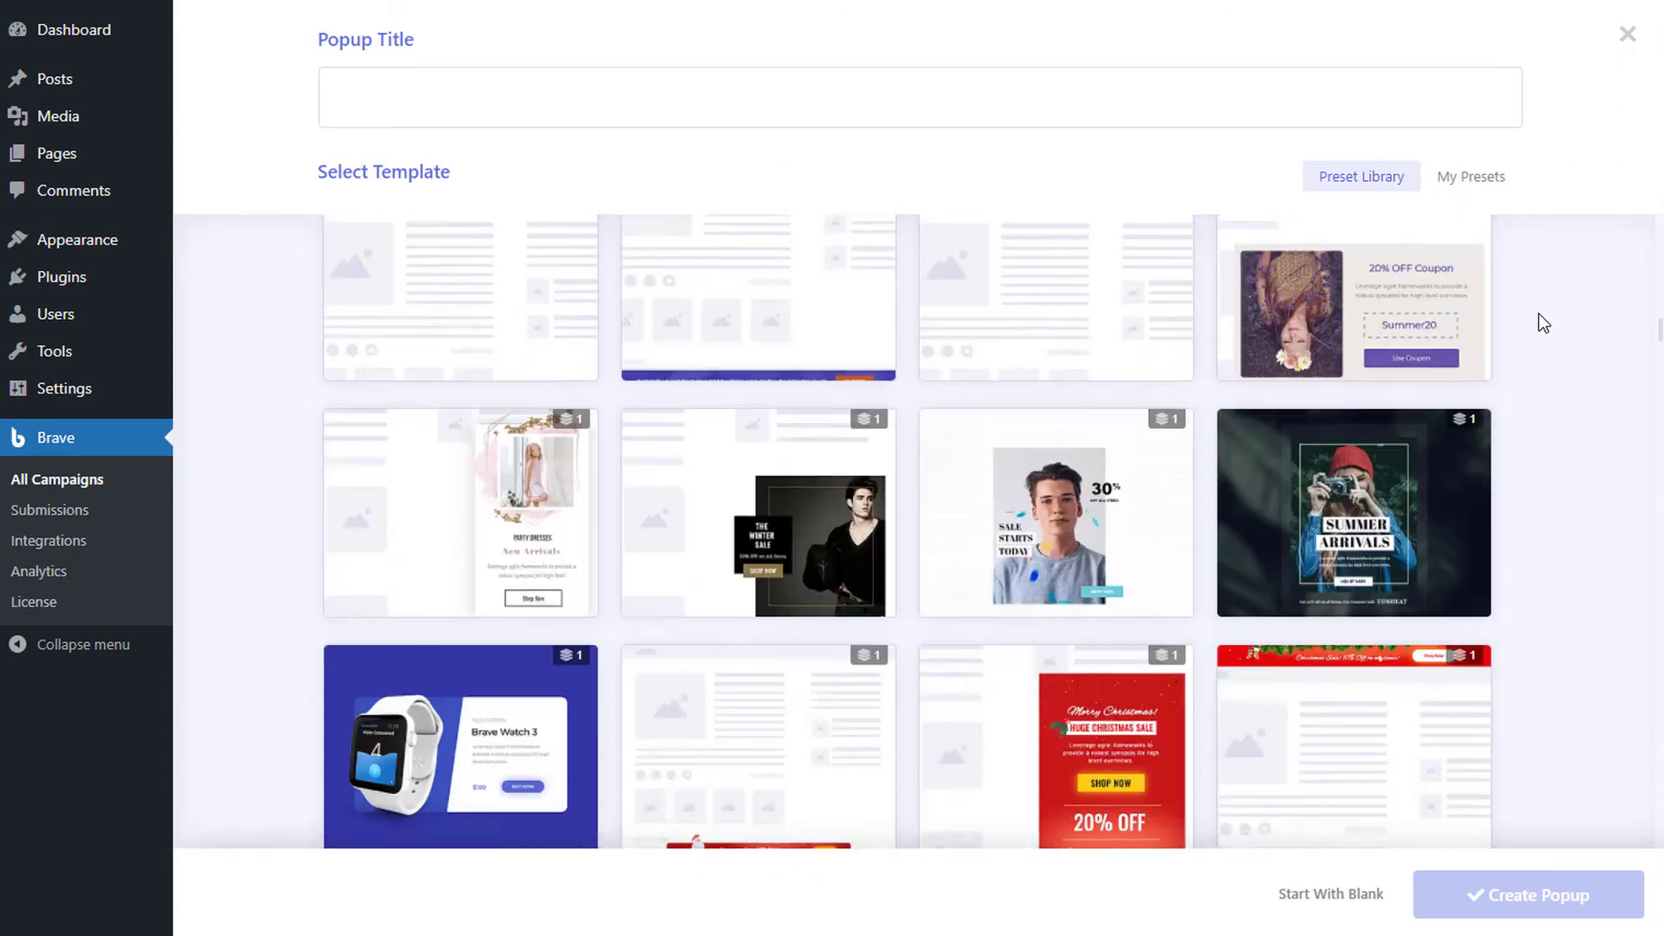
{"action": "scroll", "coordinate": [1544, 322], "scroll_direction": "down", "scroll_amount": 10}
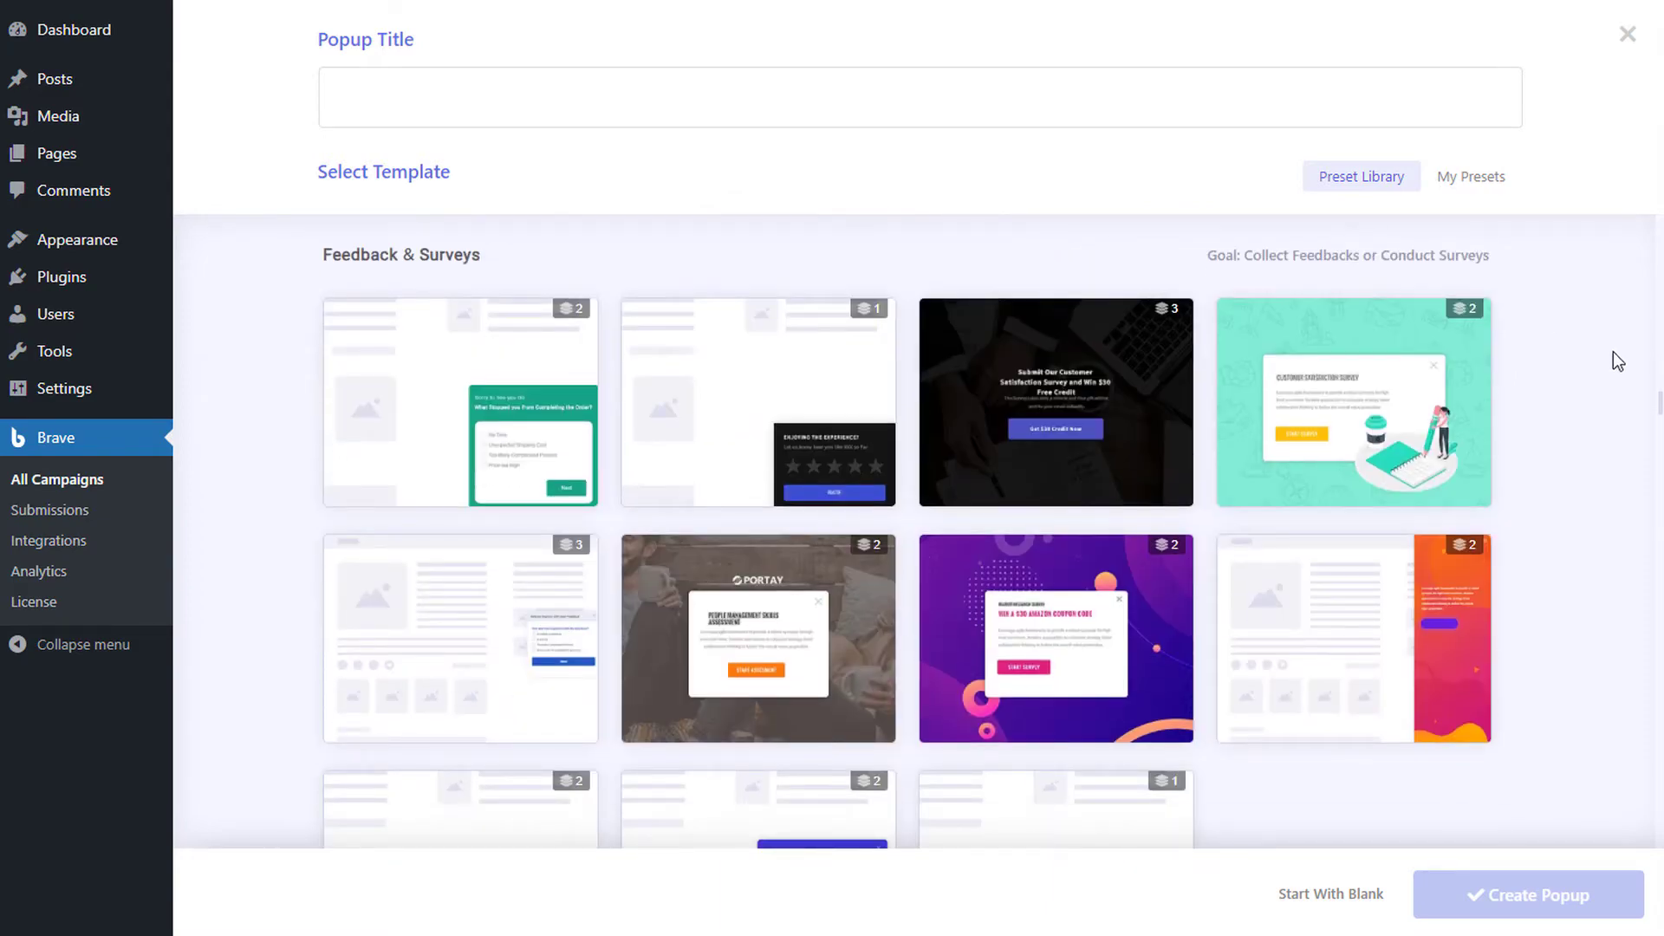
{"action": "left_click_drag", "start_coordinate": [1655, 404], "coordinate": [1656, 232]}
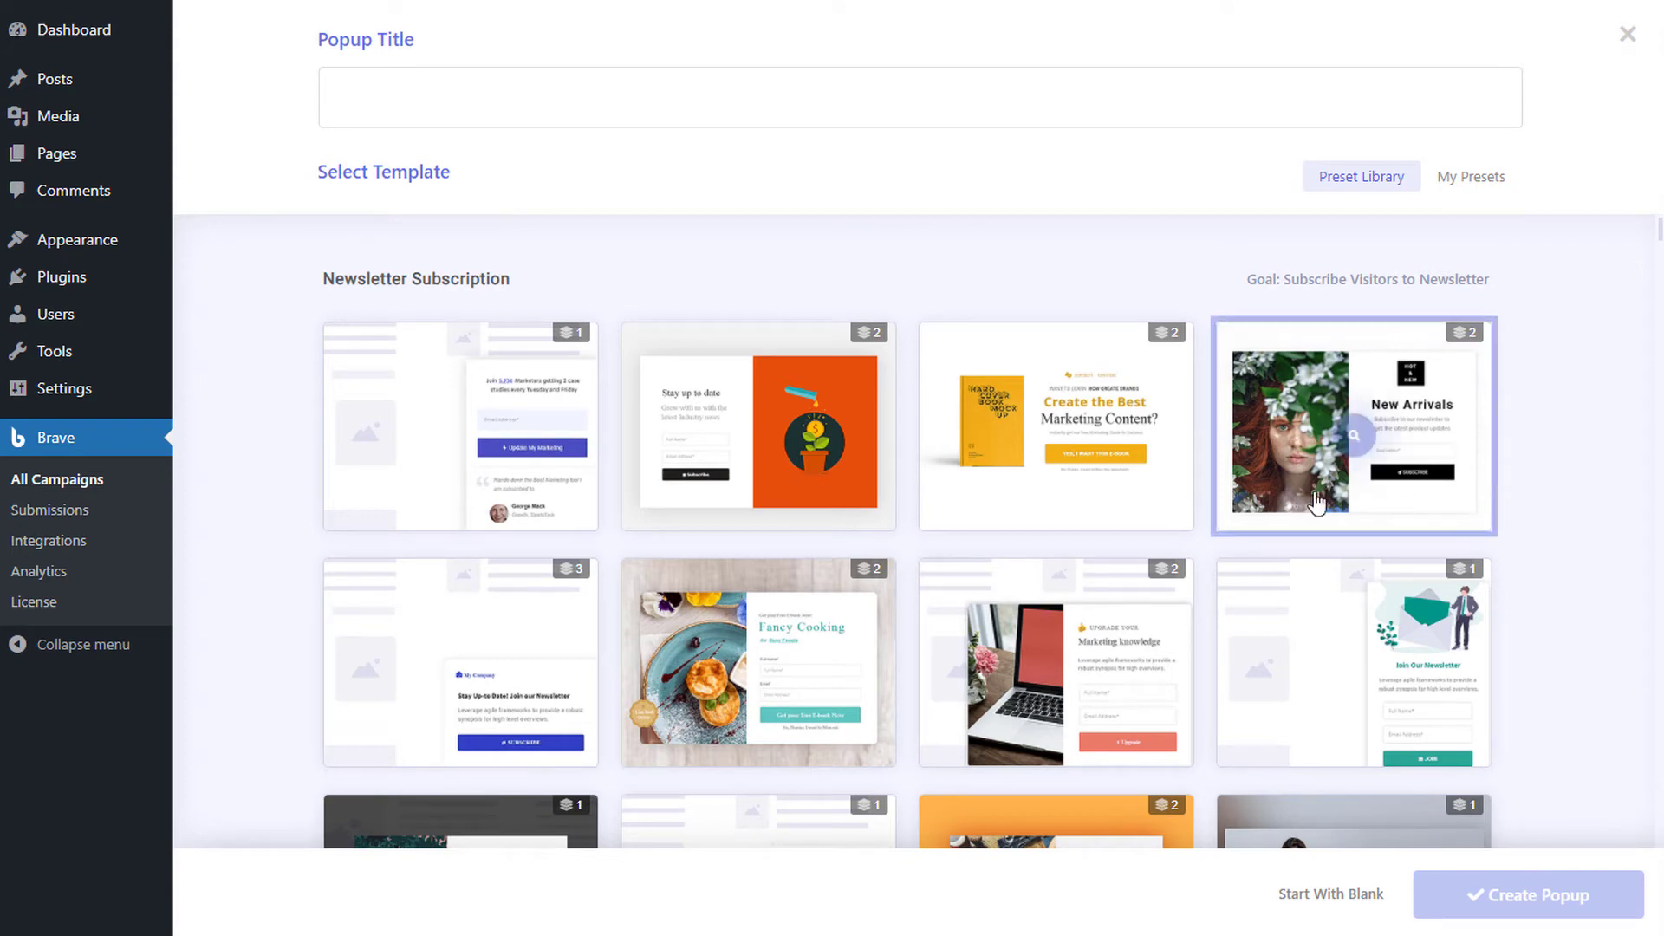
- Preview the Stay up to date template's thank-you and subscribe steps, then view it full size
{"action": "left_click", "coordinate": [759, 437]}
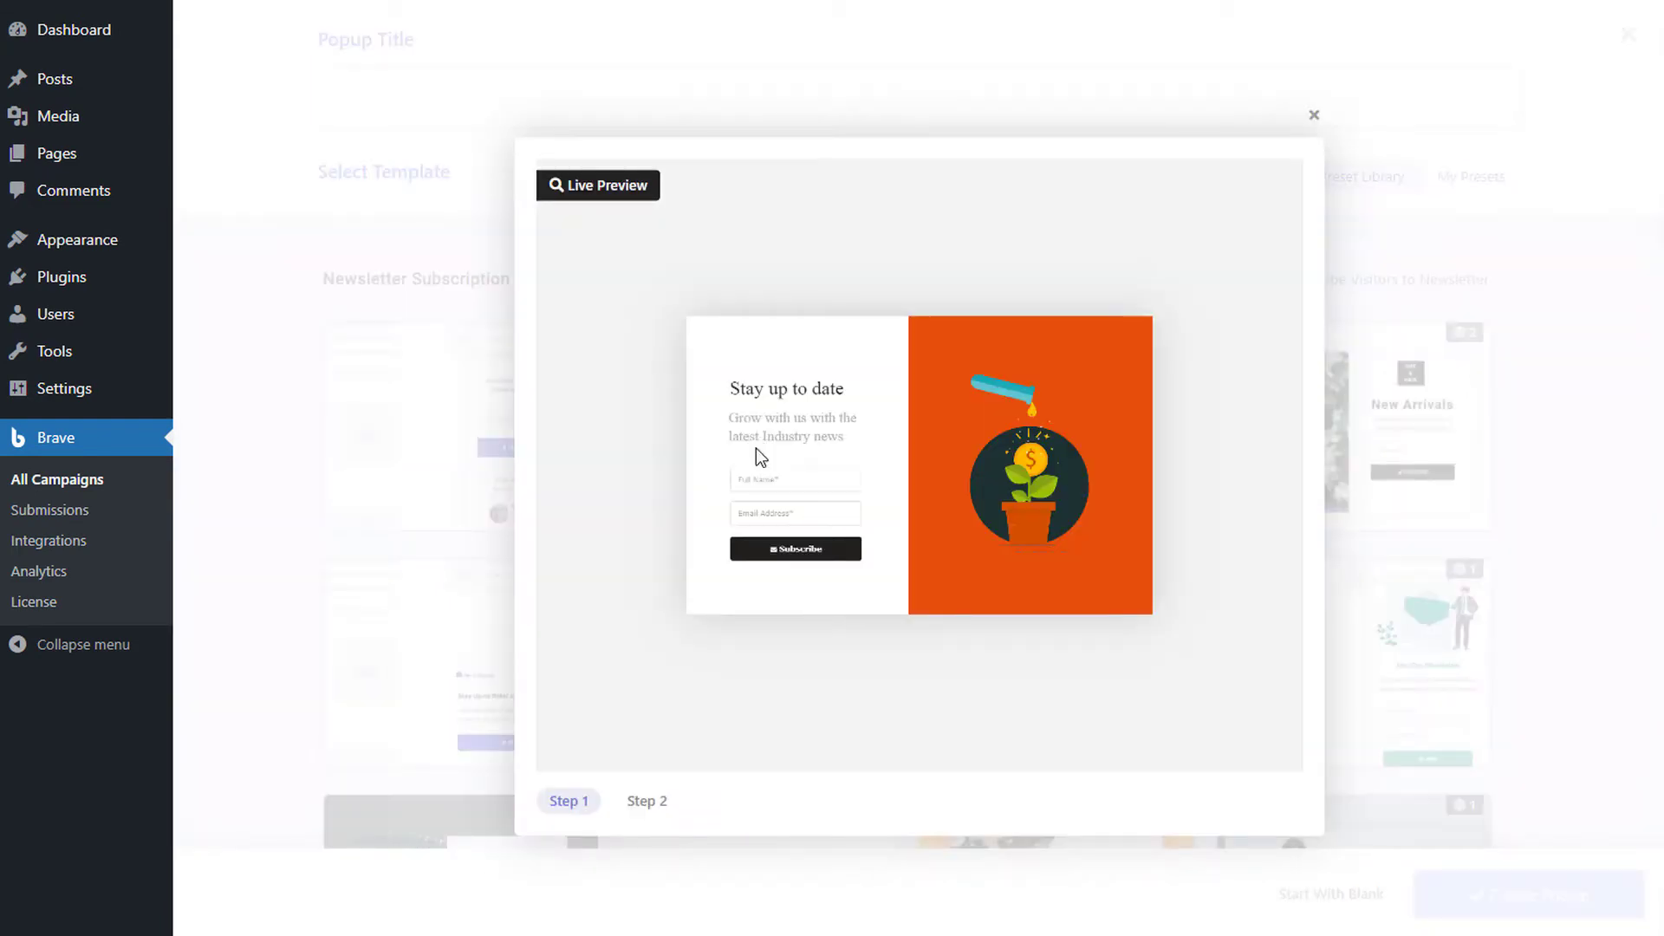
{"action": "left_click", "coordinate": [659, 803]}
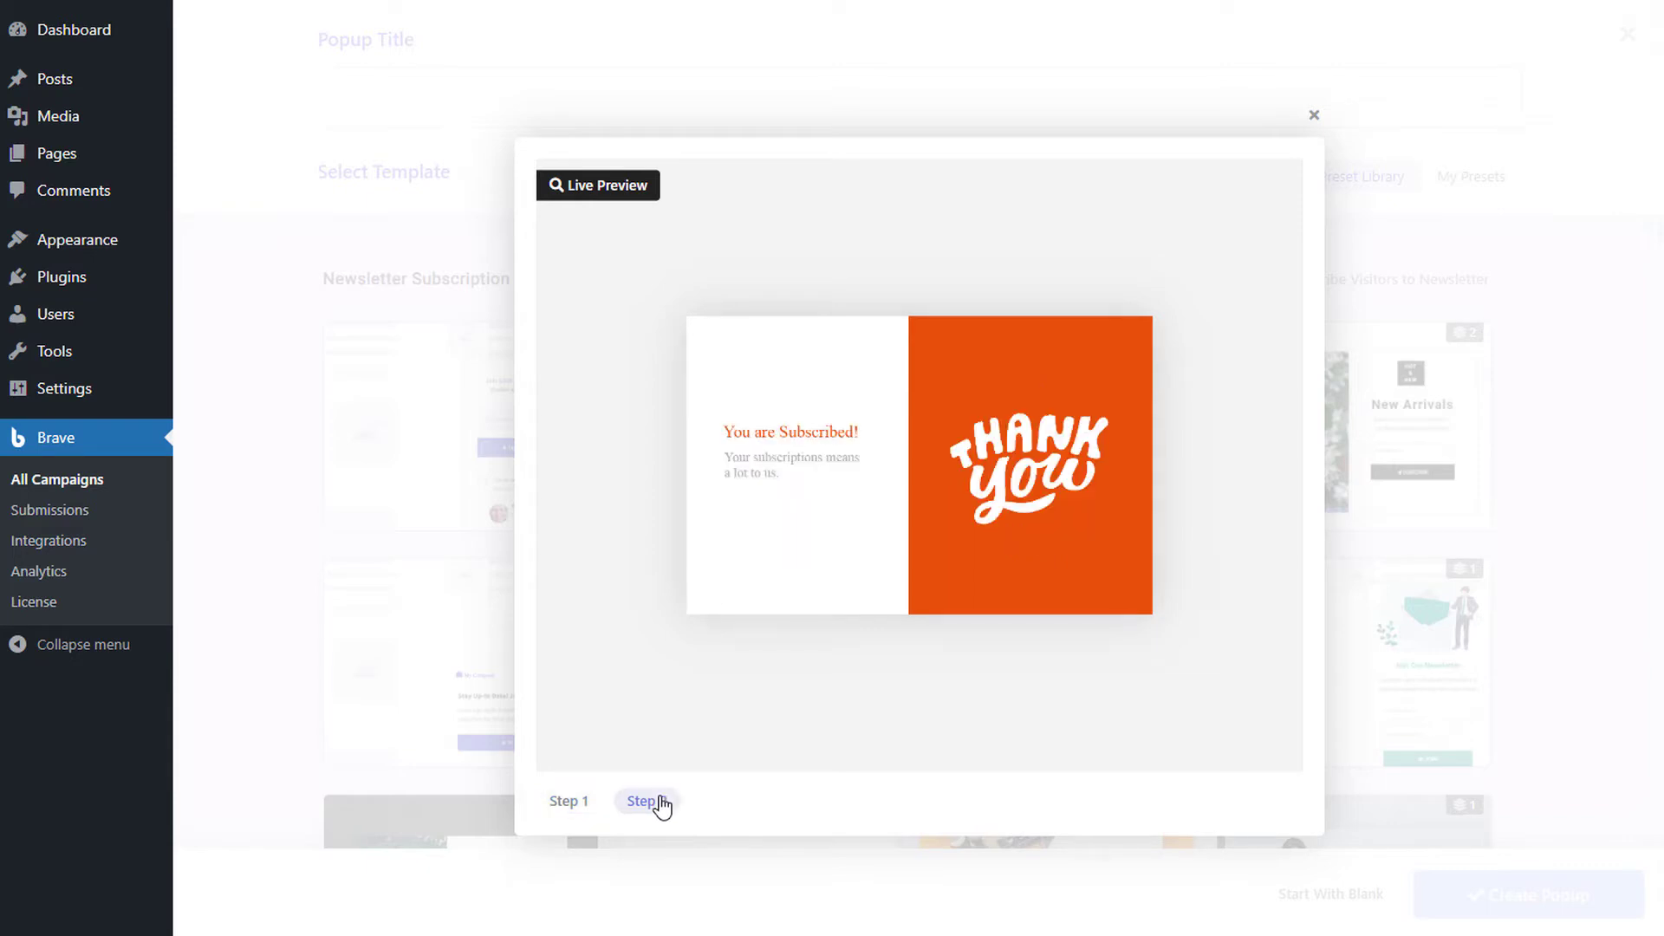
{"action": "left_click", "coordinate": [575, 806]}
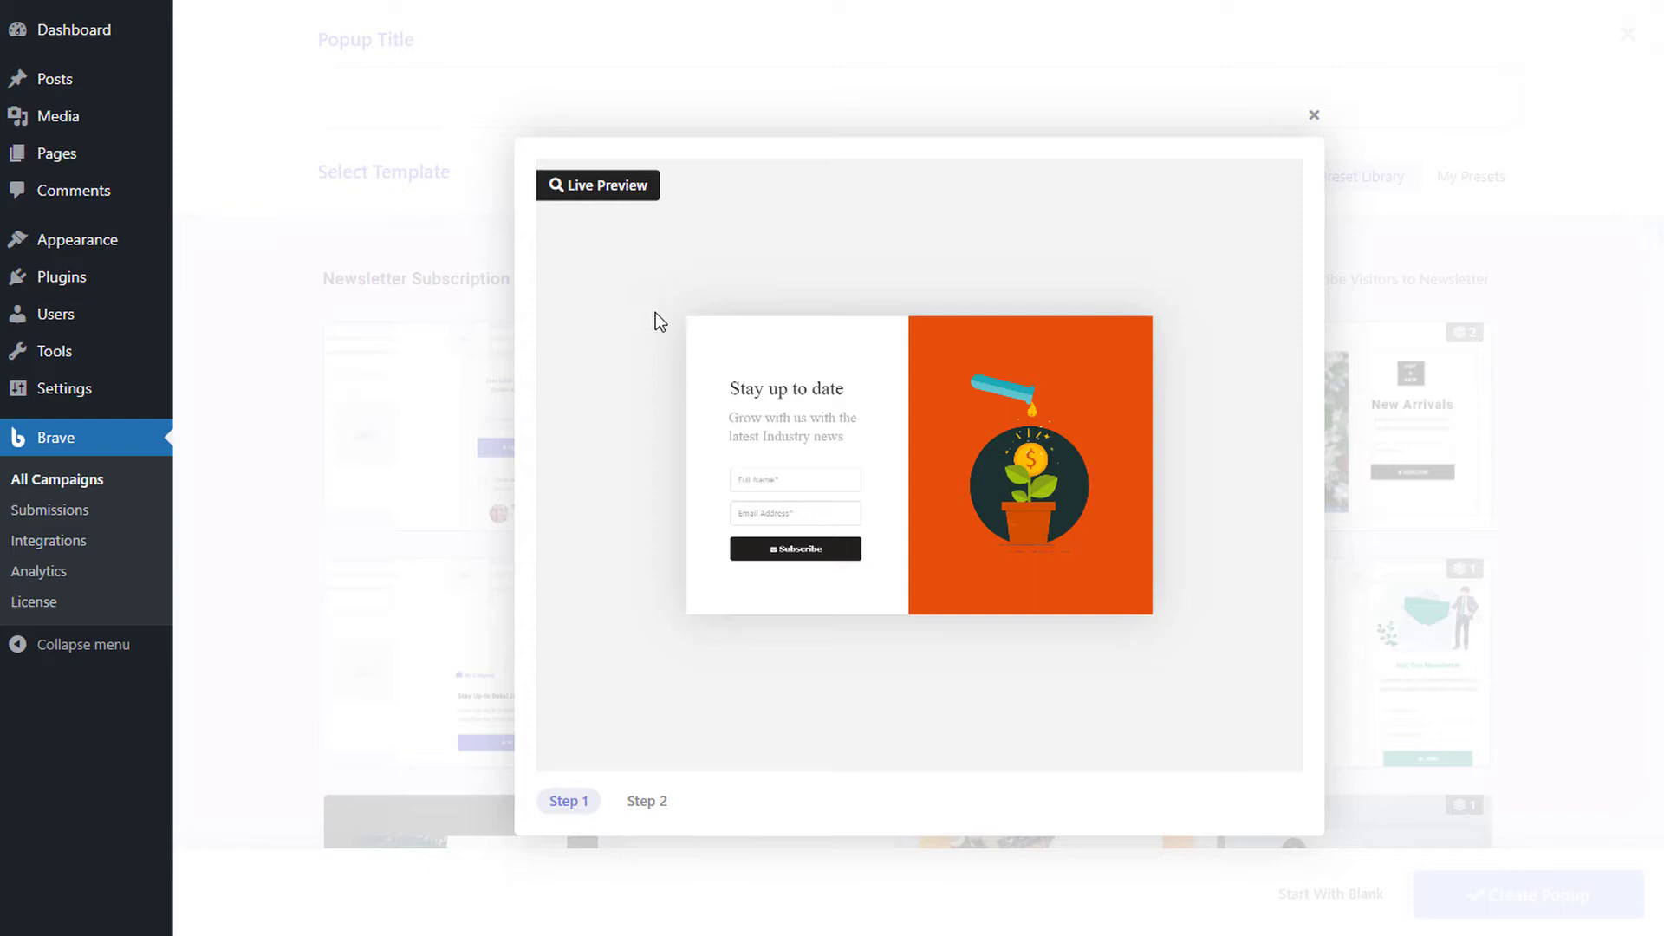
{"action": "left_click", "coordinate": [633, 198]}
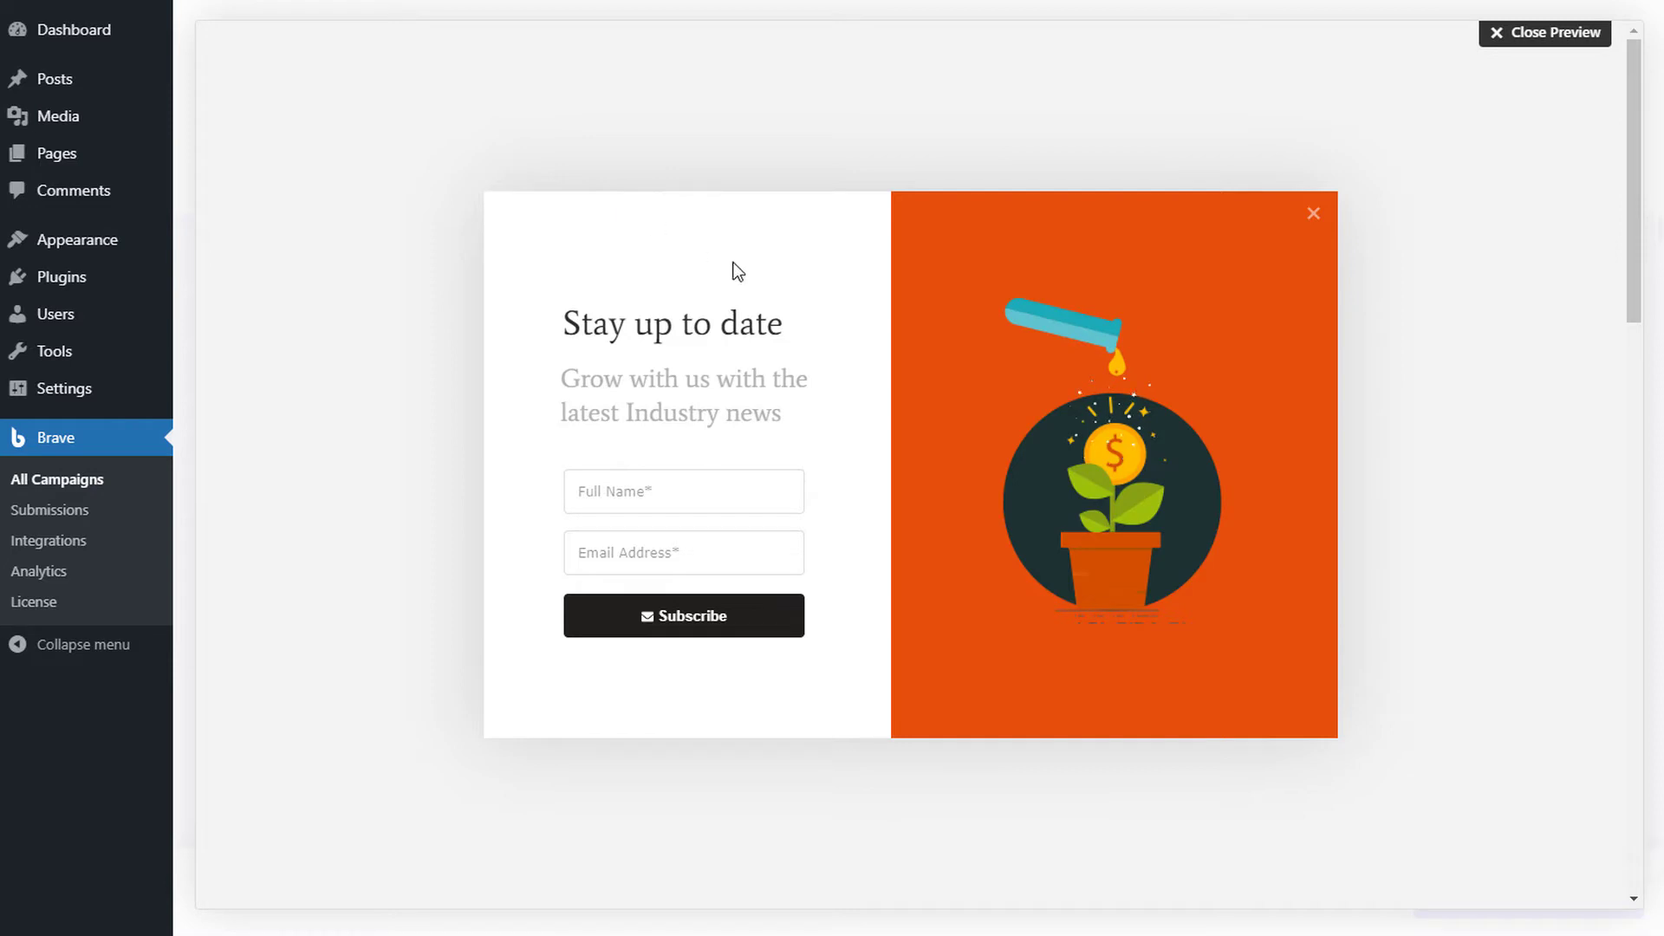
- Create a popup titled 'My New Popup' from the Stay up to date template
{"action": "left_click", "coordinate": [1563, 40]}
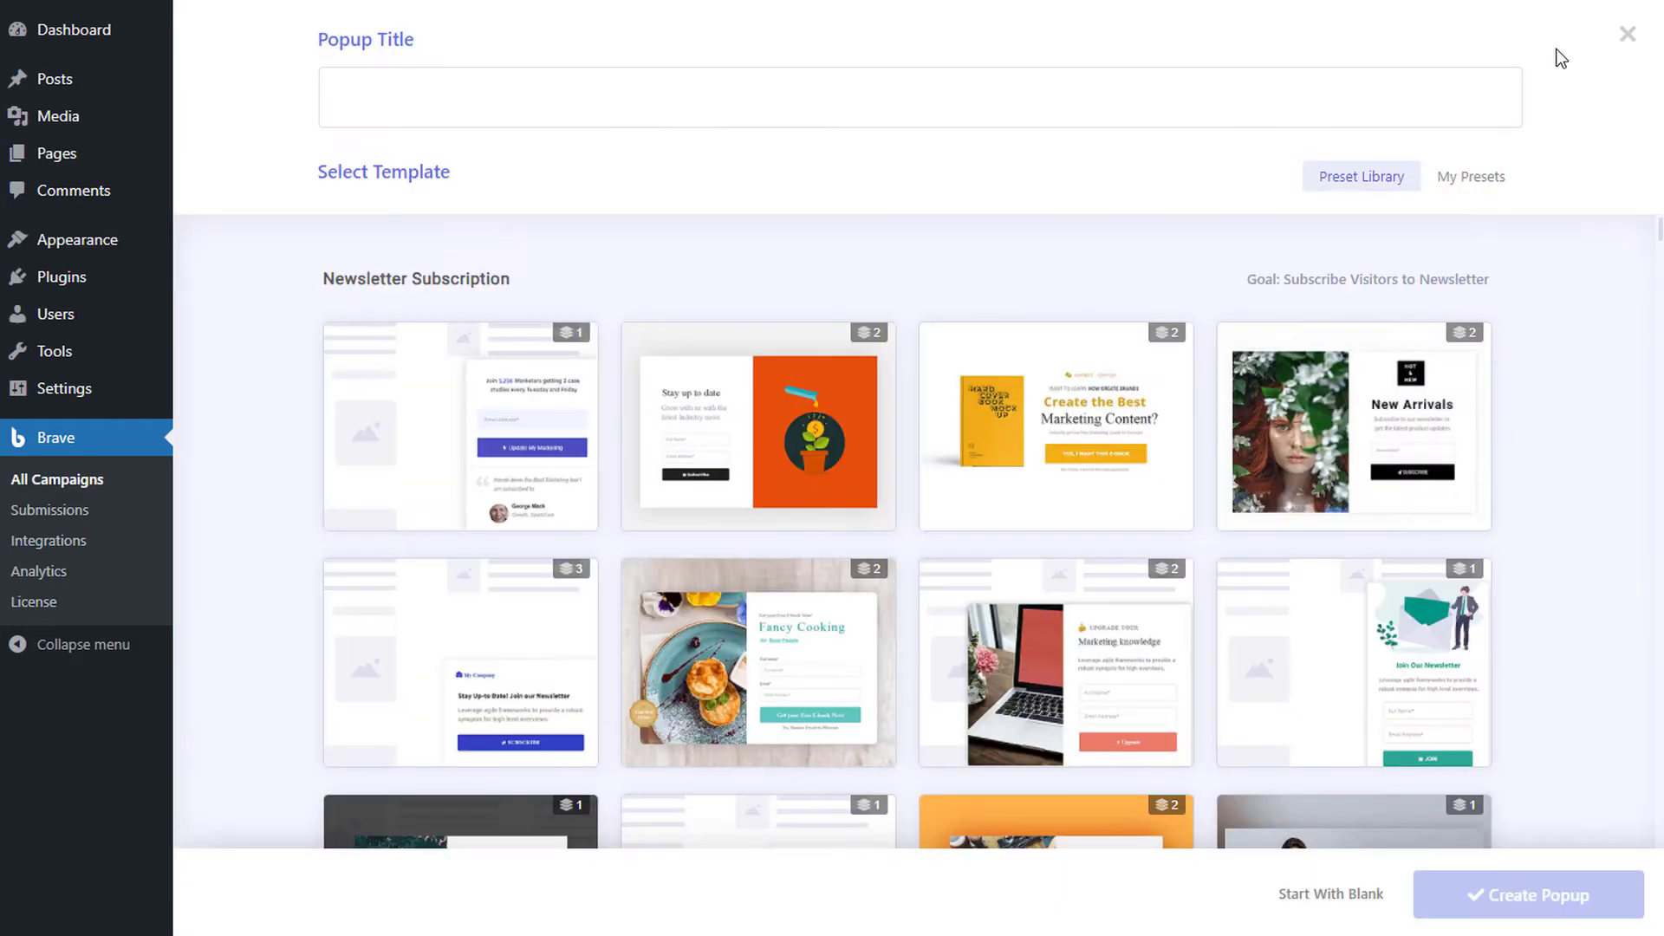
{"action": "left_click", "coordinate": [881, 403]}
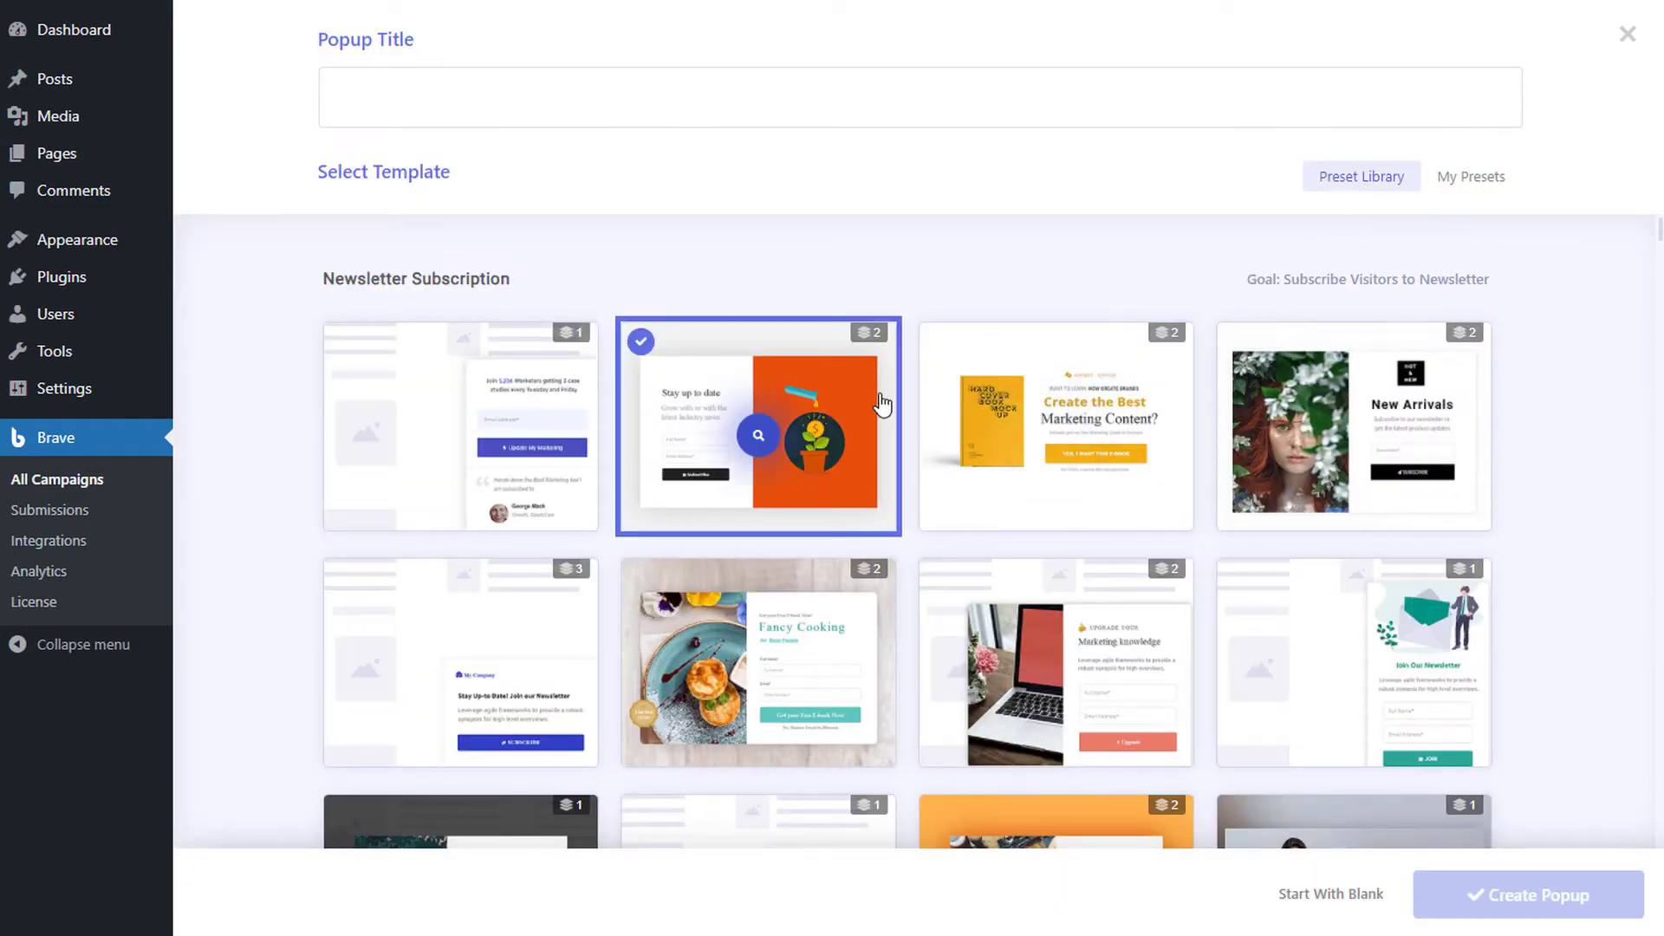
{"action": "left_click", "coordinate": [751, 109]}
{"action": "type", "text": "My New Popup"}
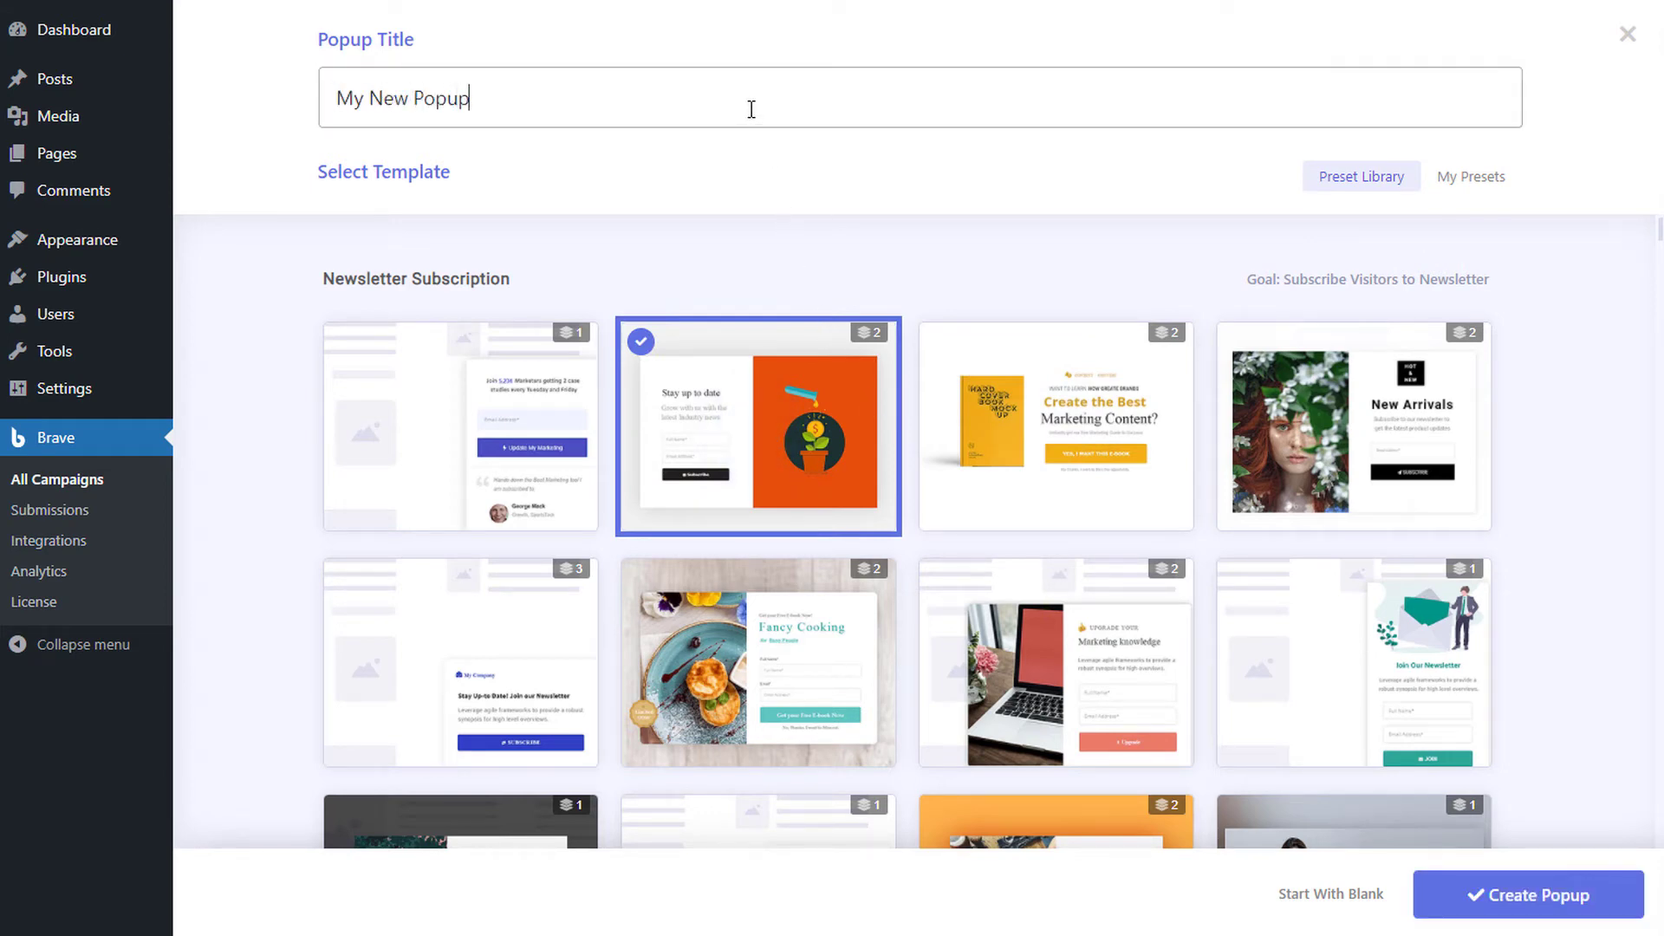
{"action": "left_click", "coordinate": [1480, 896]}
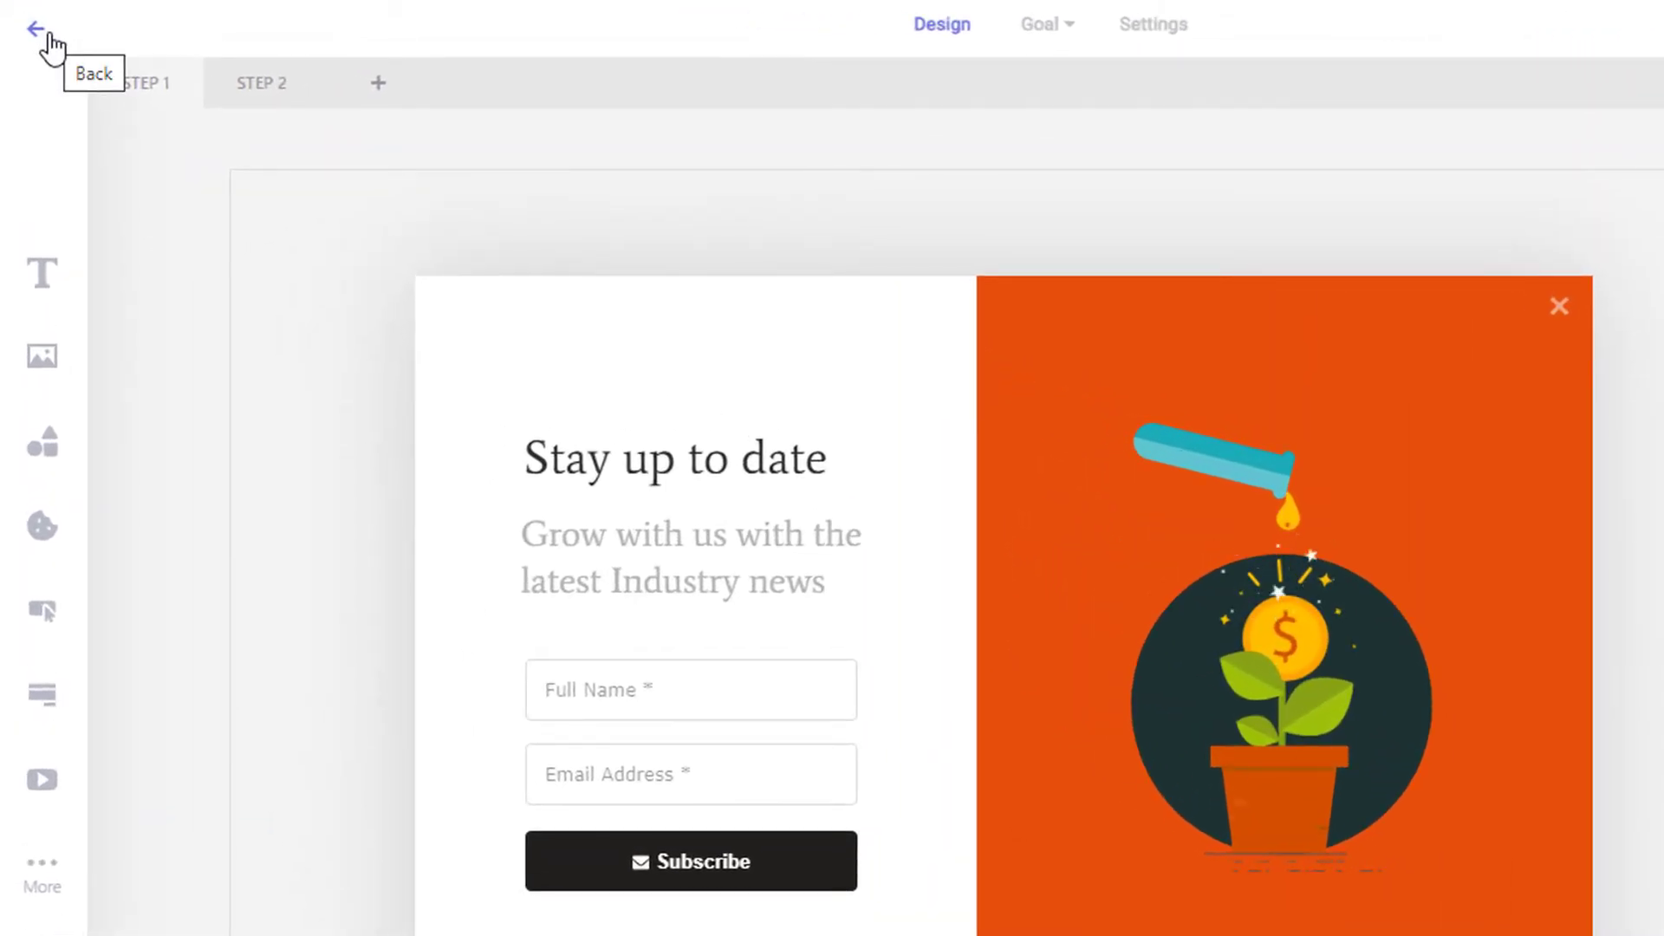
- Leave the popup editor and go back to the All Campaigns list
{"action": "left_click", "coordinate": [51, 36]}
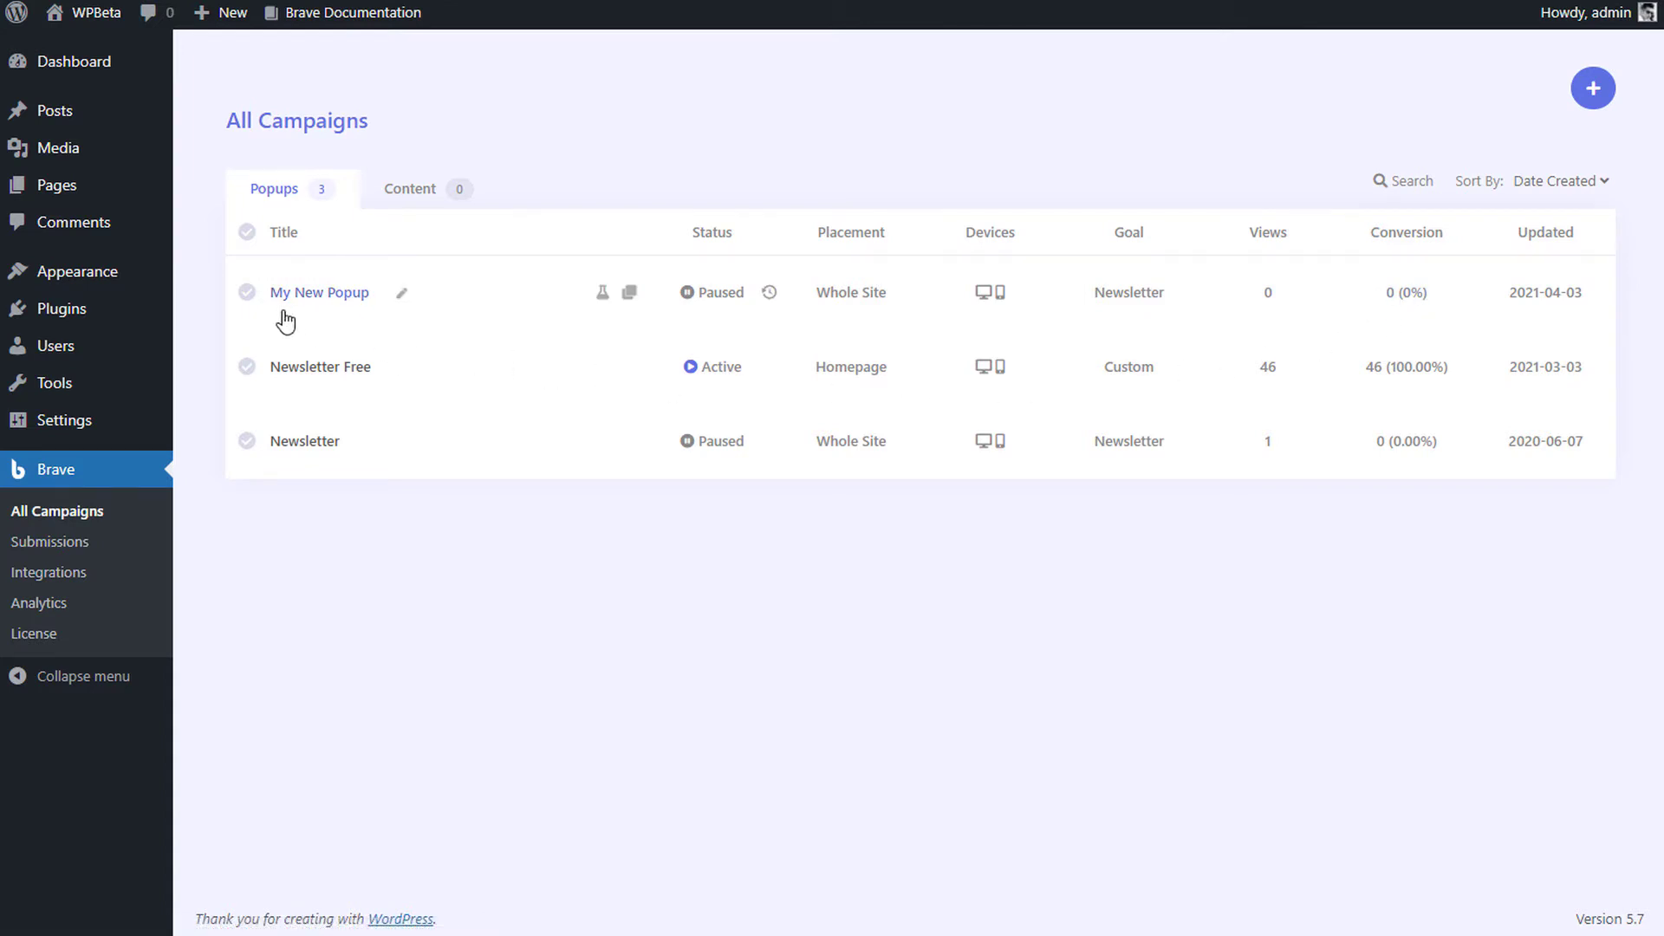
{"action": "left_click", "coordinate": [248, 293]}
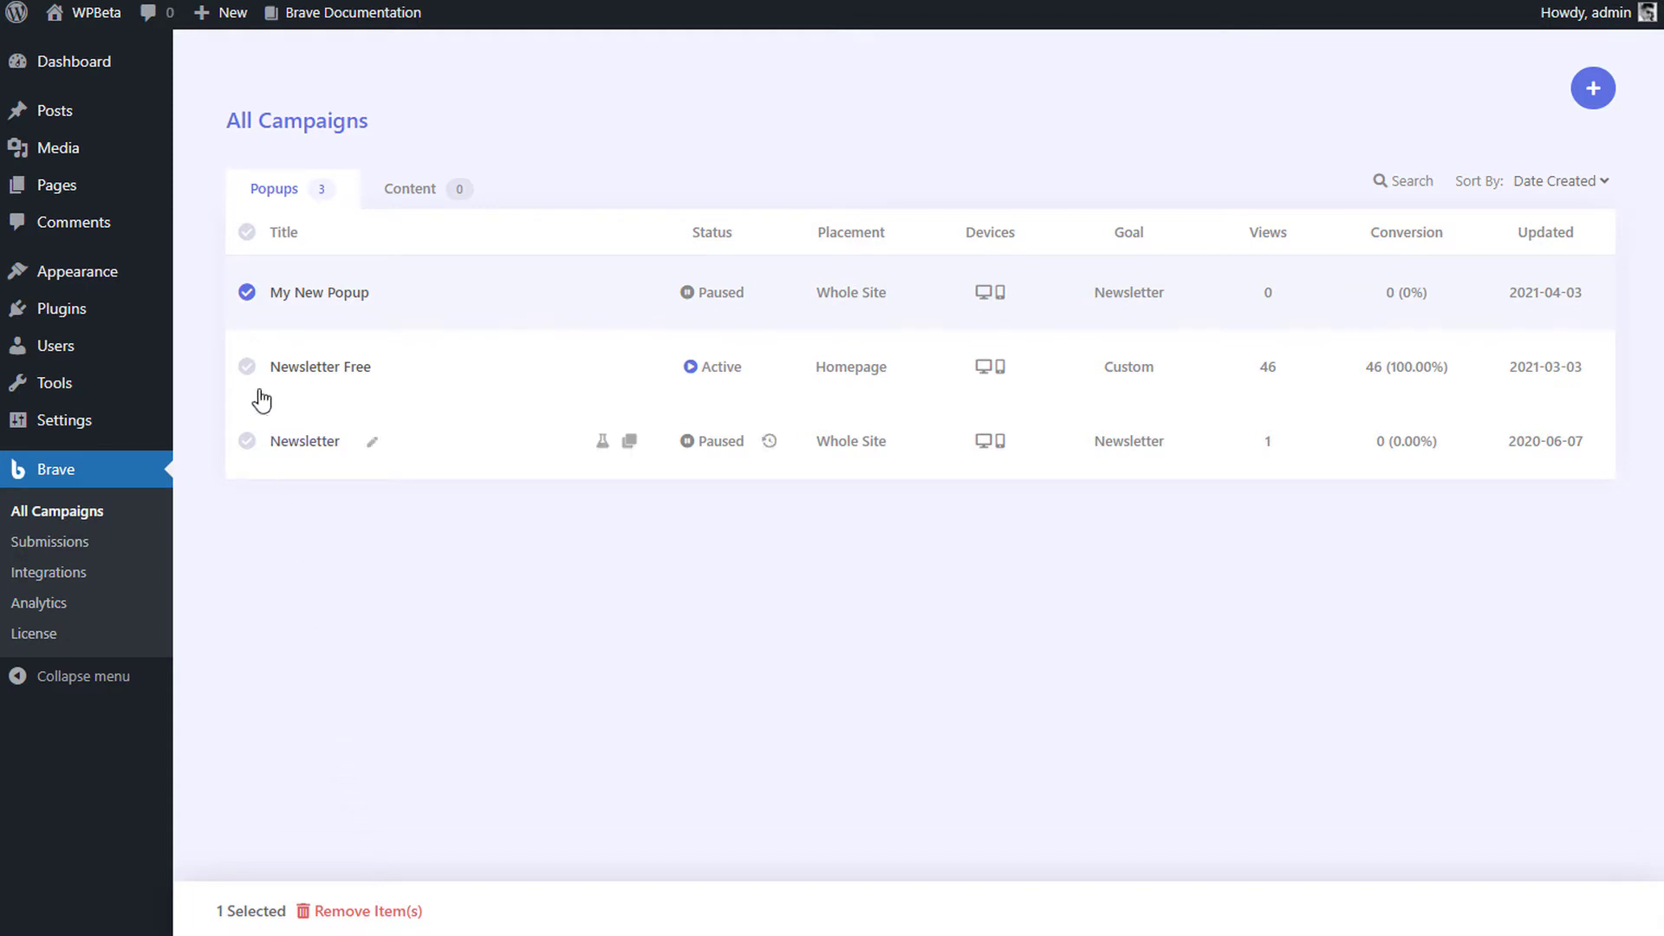
{"action": "left_click", "coordinate": [250, 294]}
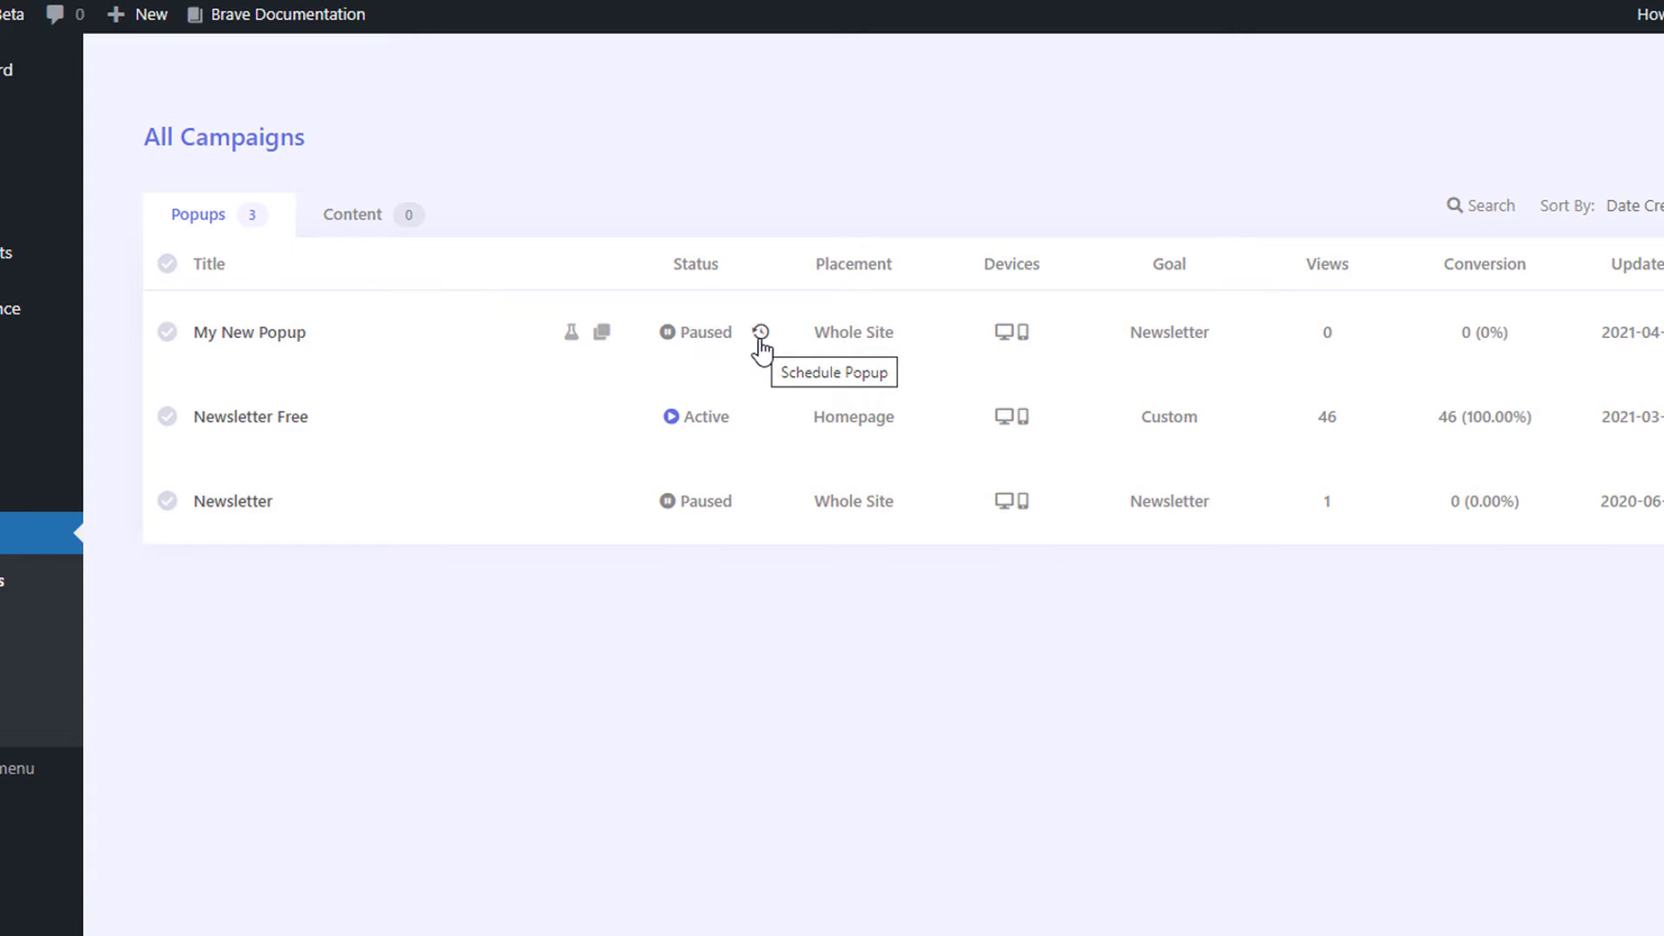
{"action": "left_click", "coordinate": [760, 333]}
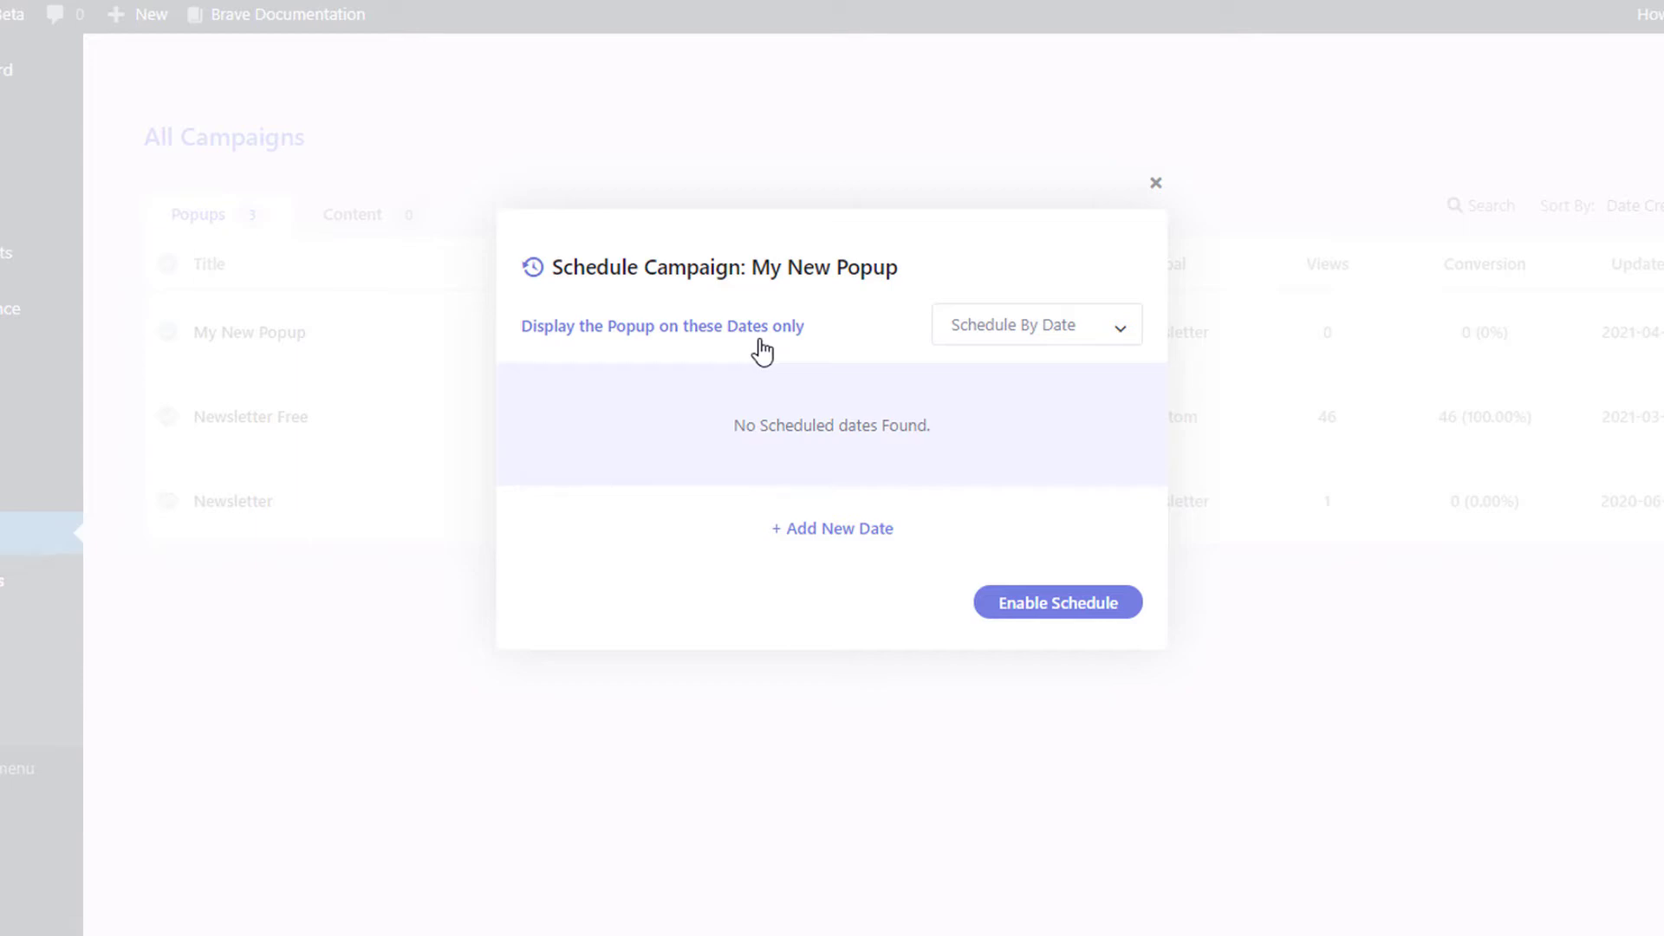
{"action": "left_click", "coordinate": [840, 530]}
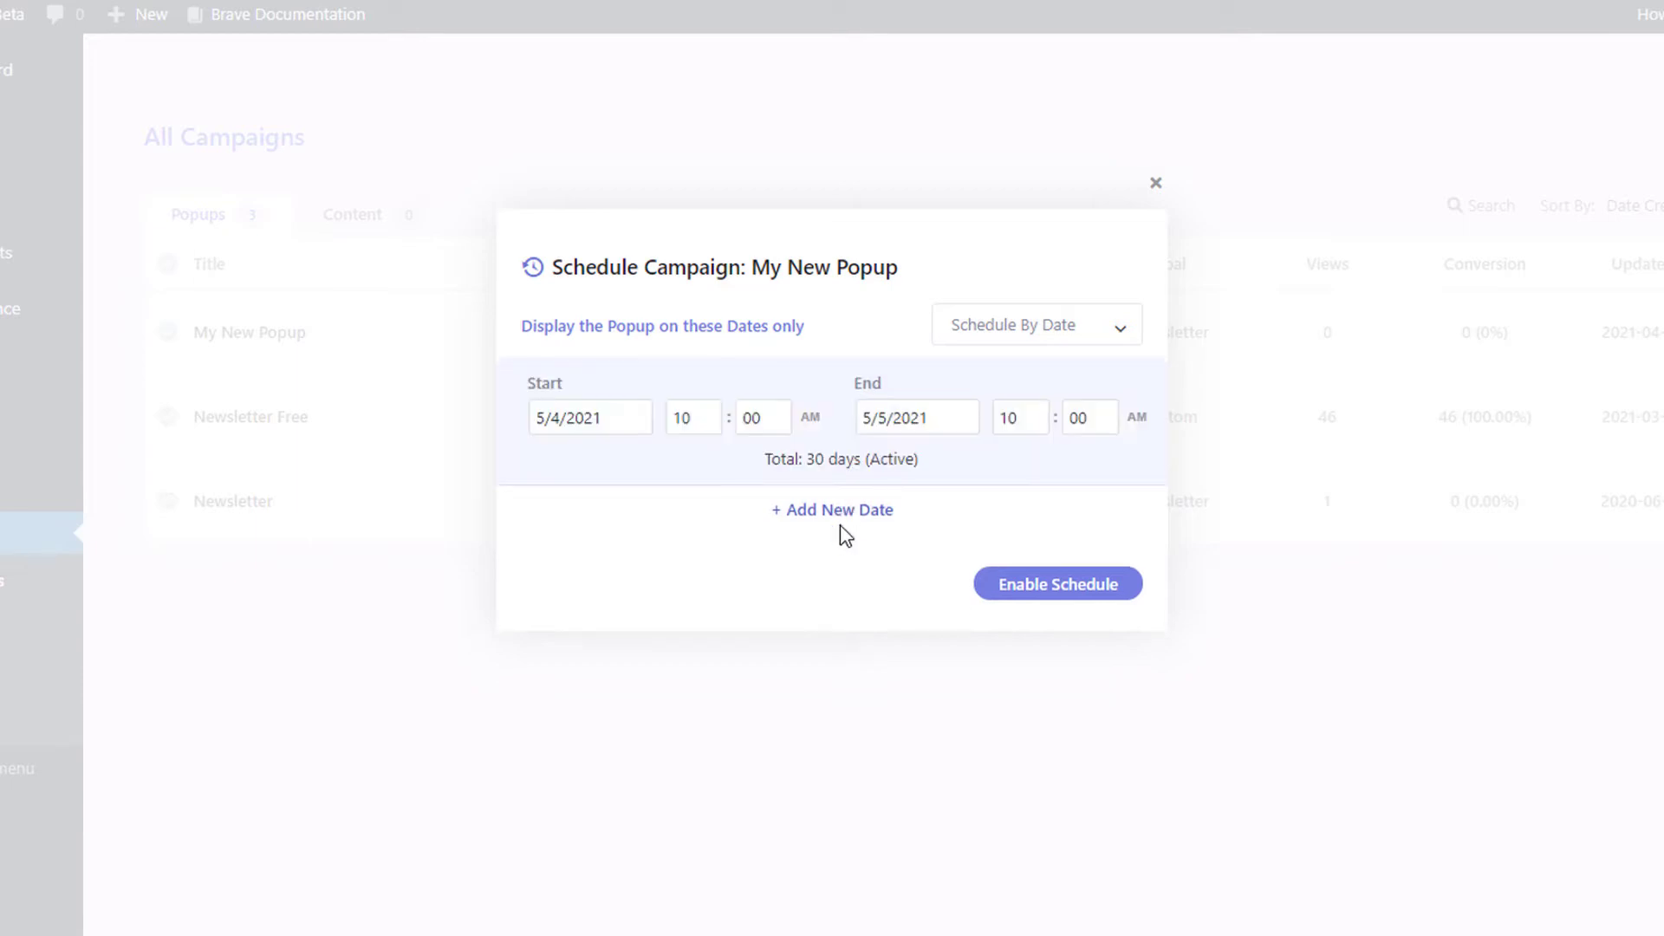
{"action": "left_click", "coordinate": [991, 338]}
{"action": "left_click", "coordinate": [1011, 416]}
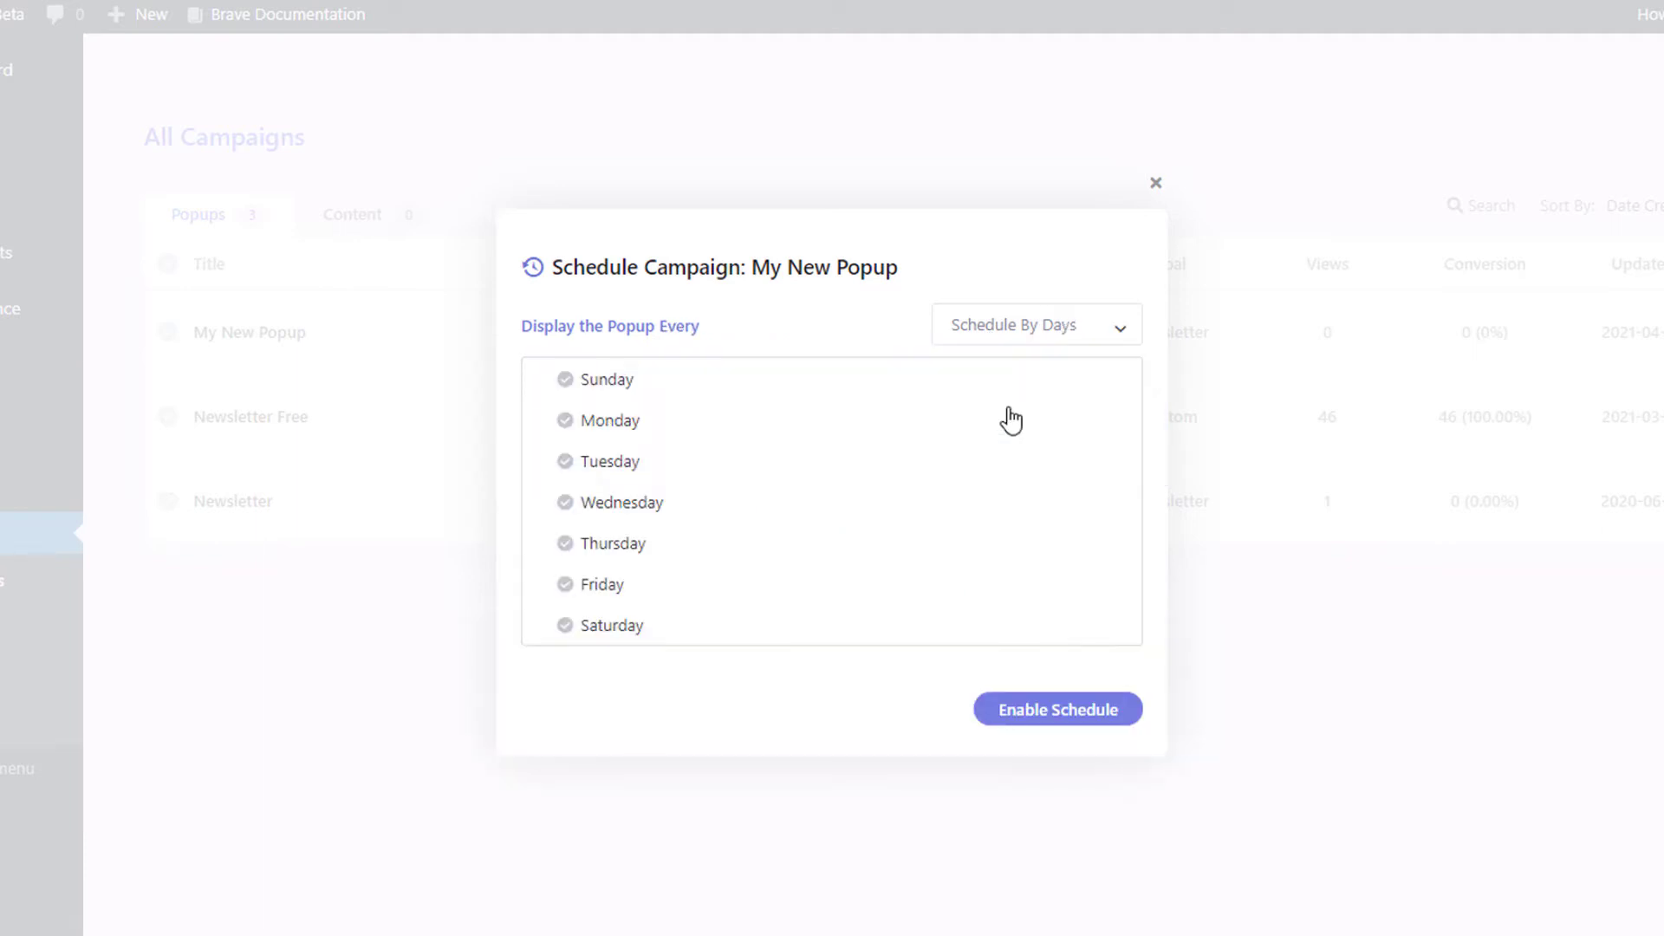
{"action": "left_click", "coordinate": [568, 380]}
{"action": "left_click", "coordinate": [569, 463]}
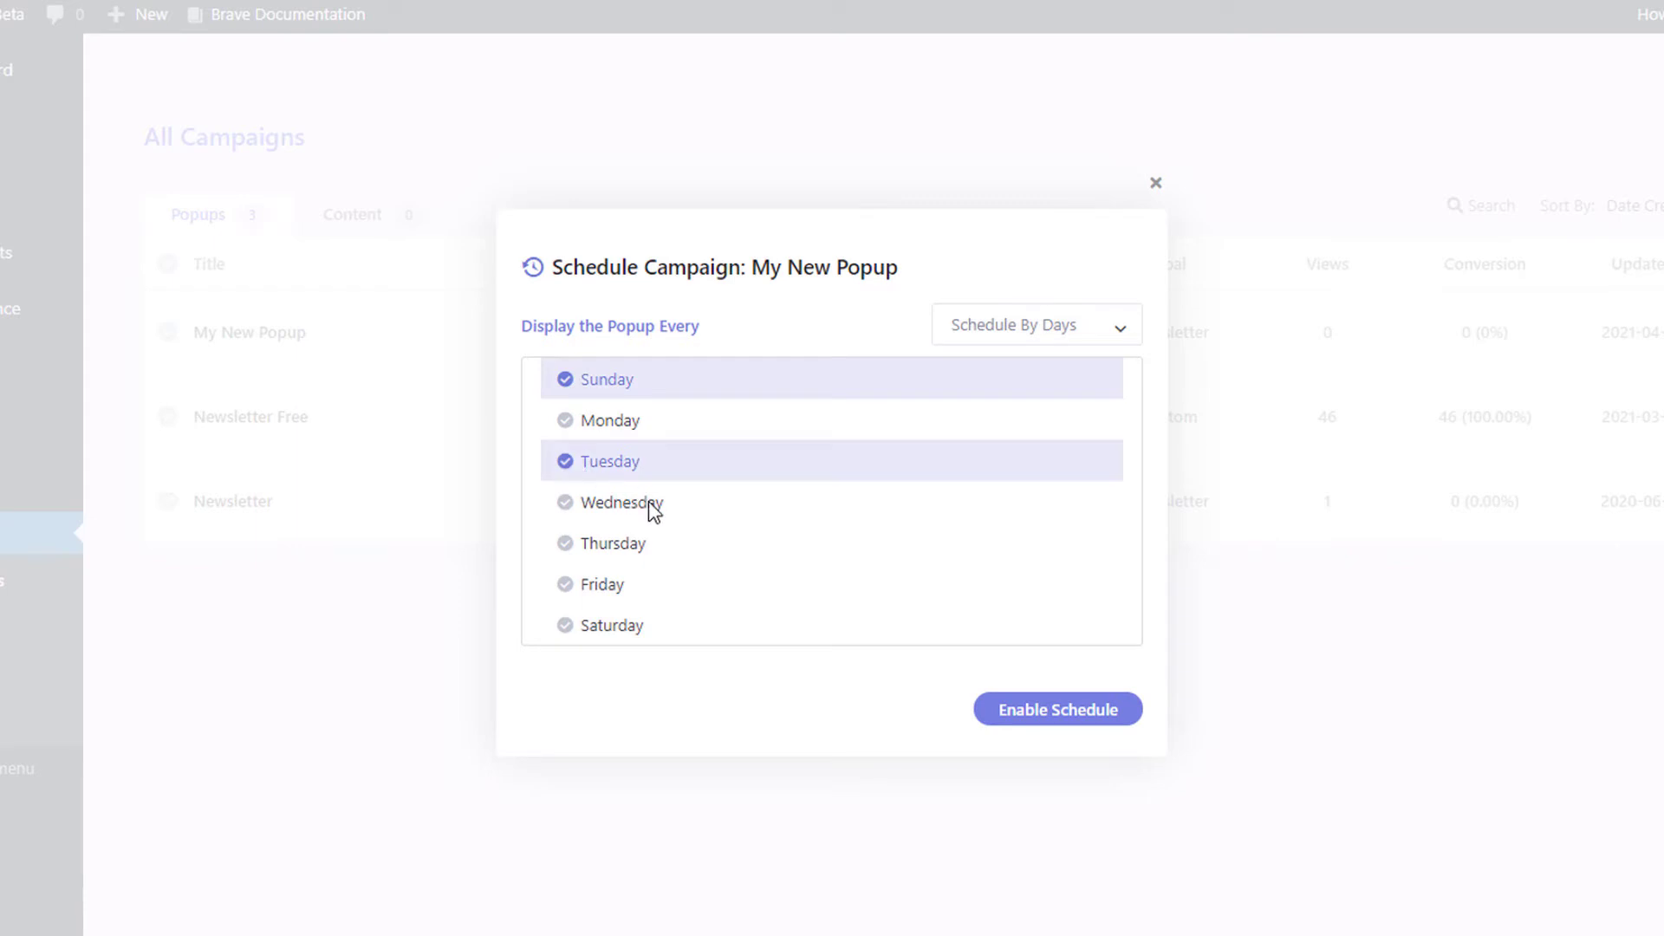
{"action": "left_click", "coordinate": [1156, 185]}
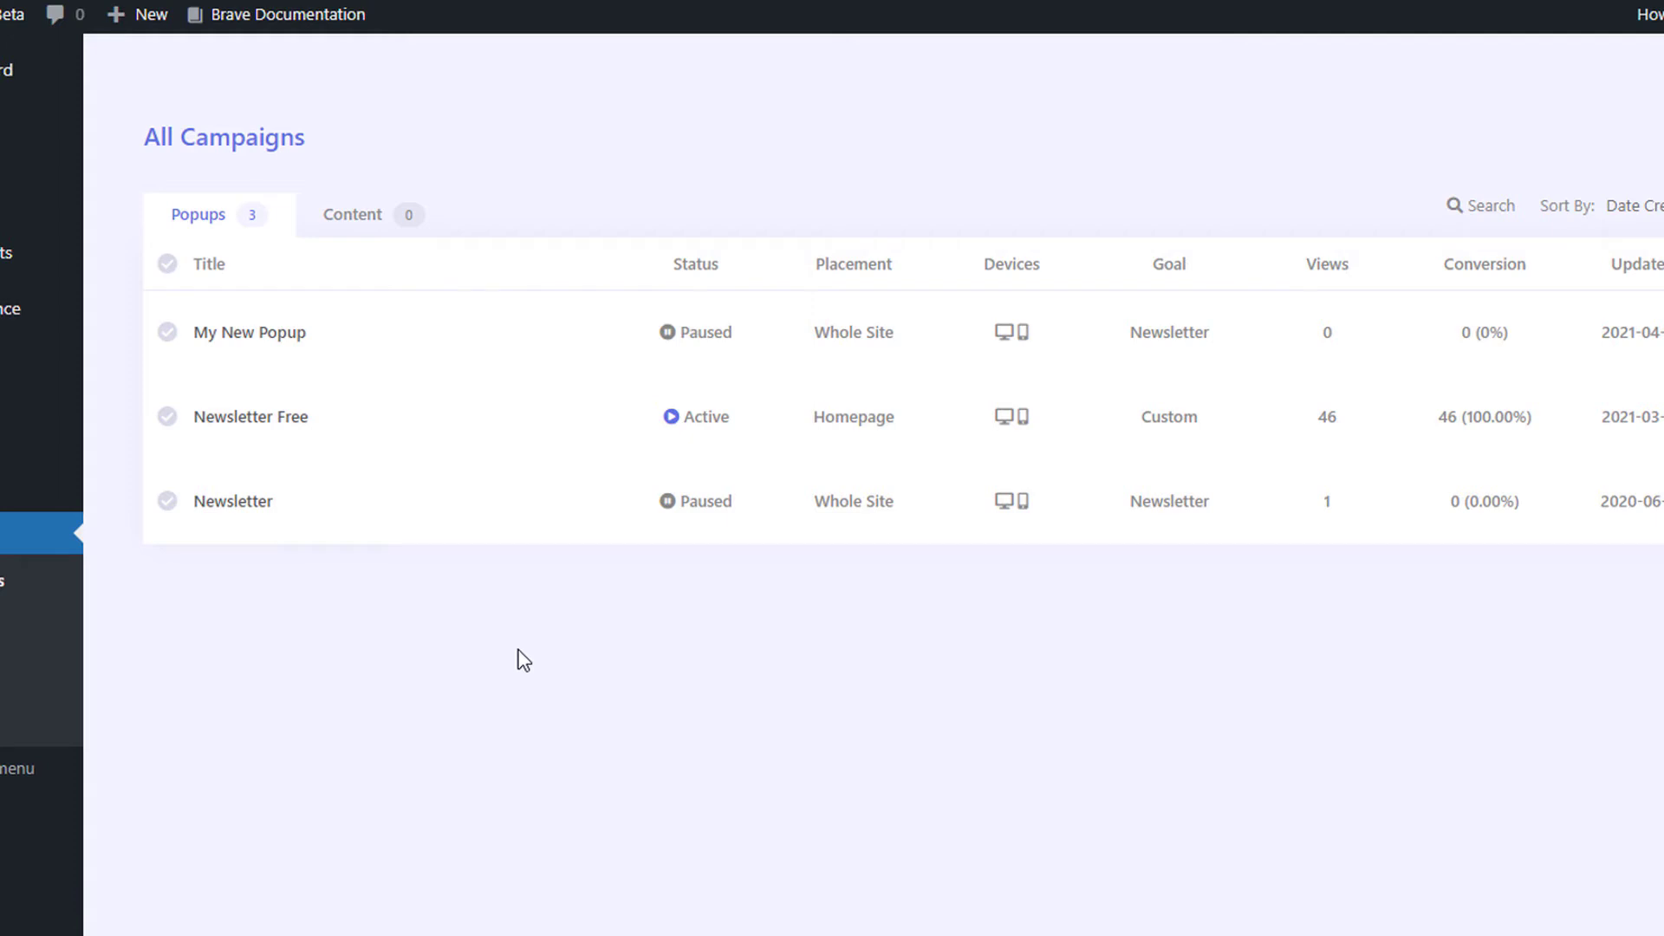
- Open My New Popup from the campaign list in the design editor
{"action": "mouse_move", "coordinate": [531, 356]}
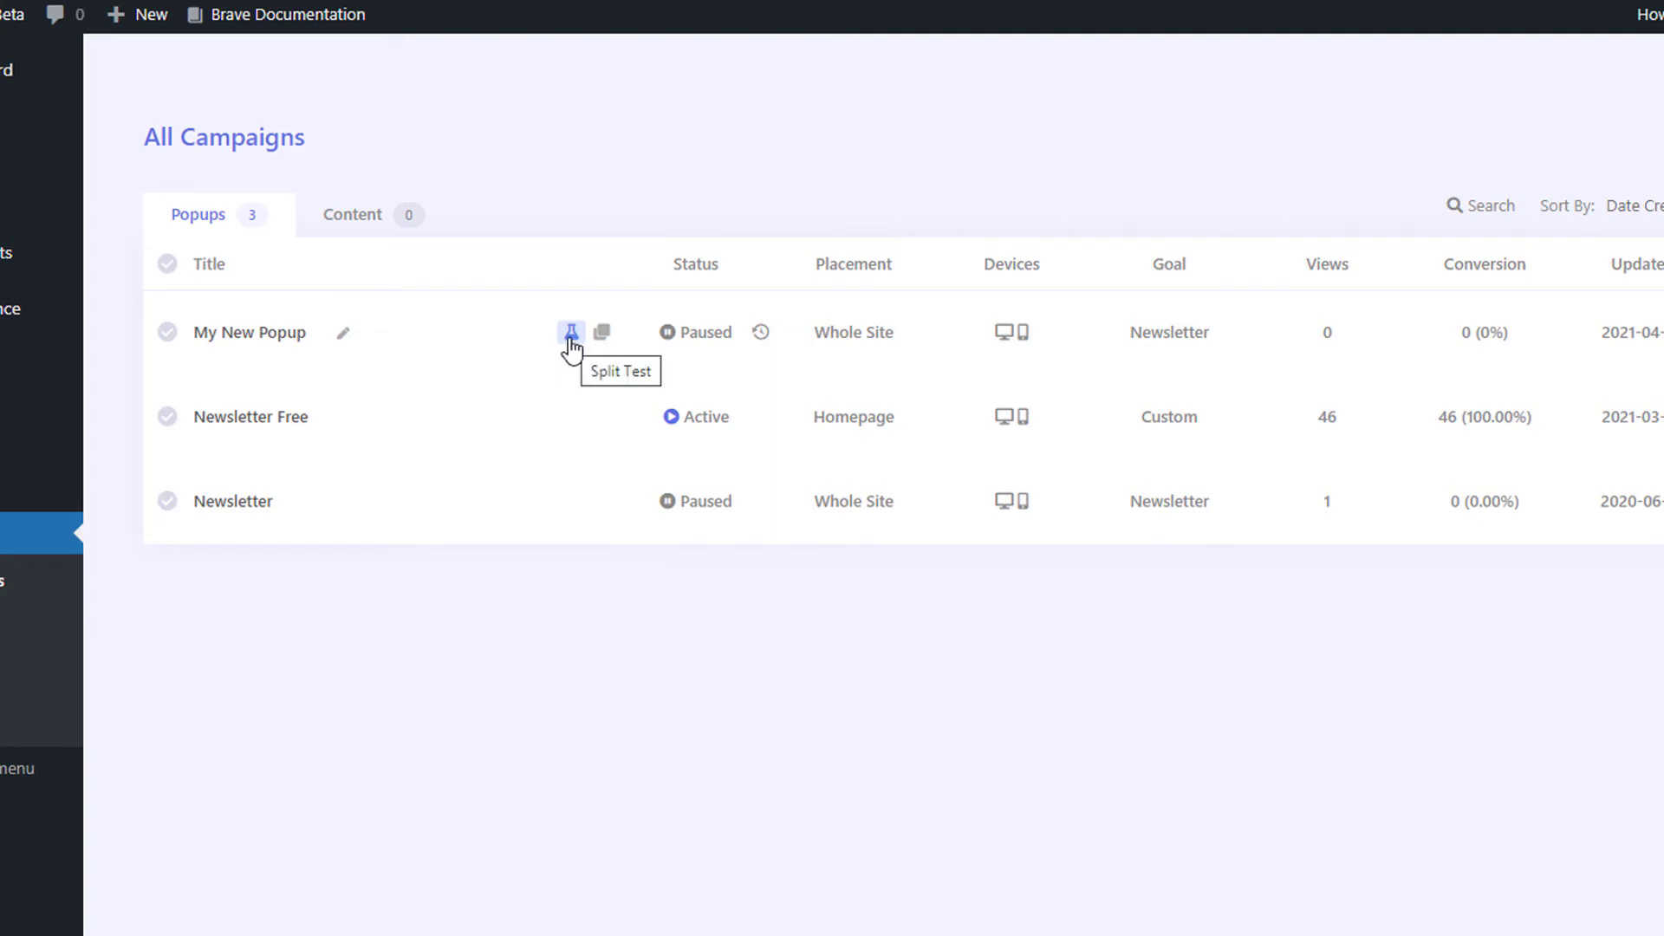
{"action": "left_click", "coordinate": [279, 346]}
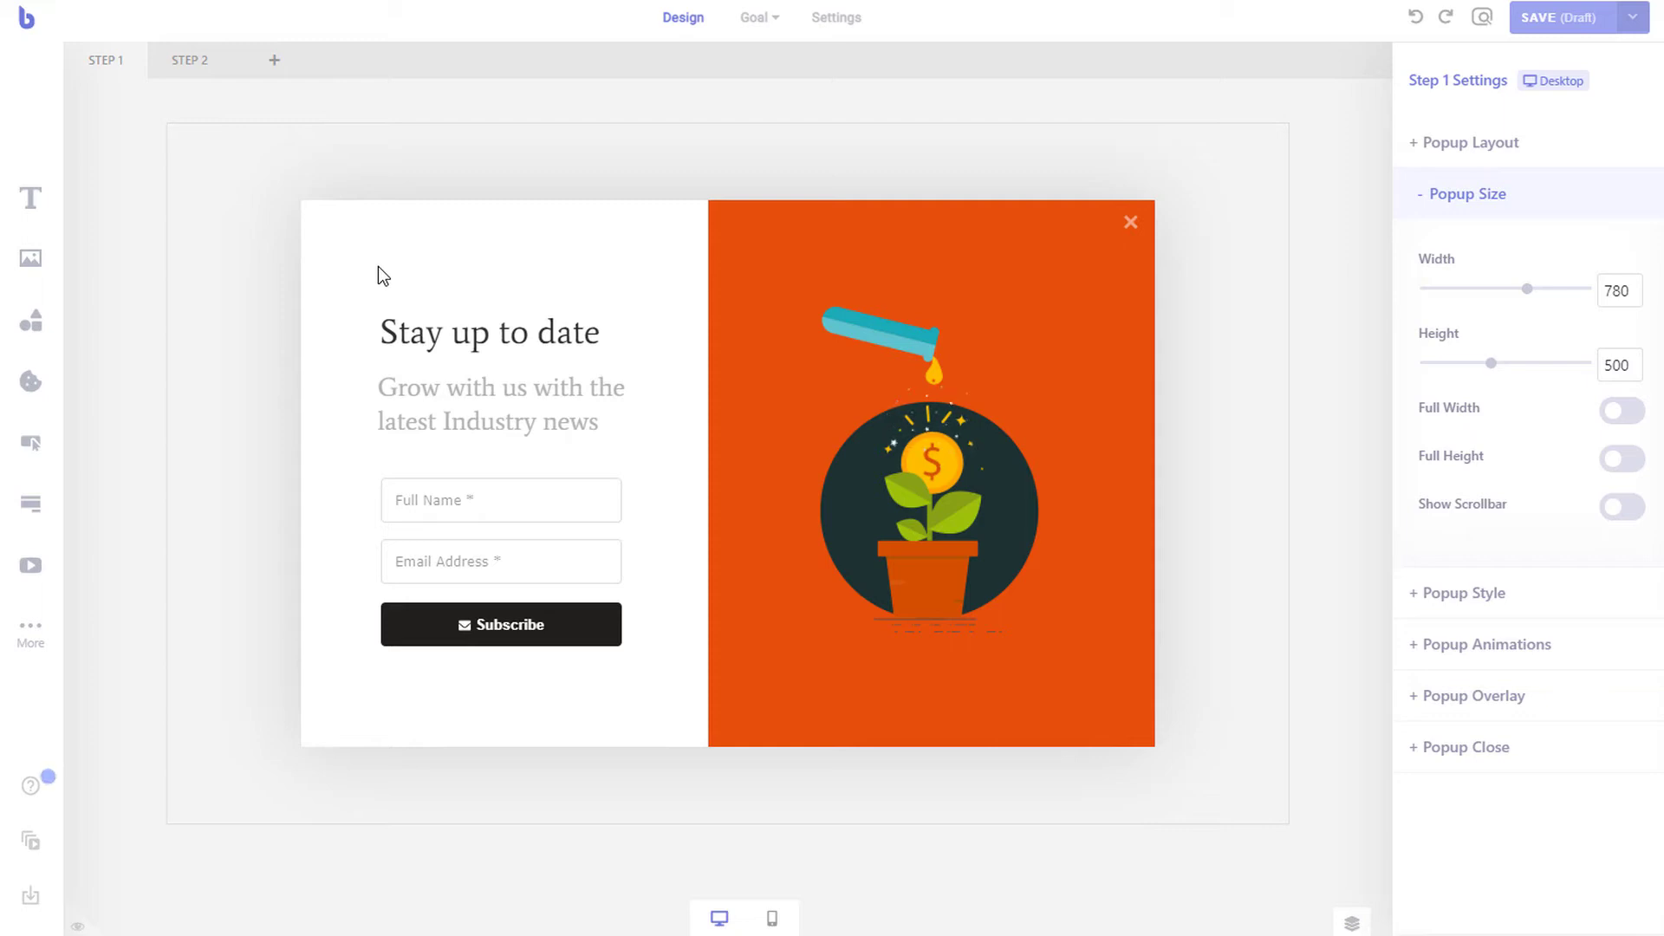
{"action": "left_click", "coordinate": [759, 17]}
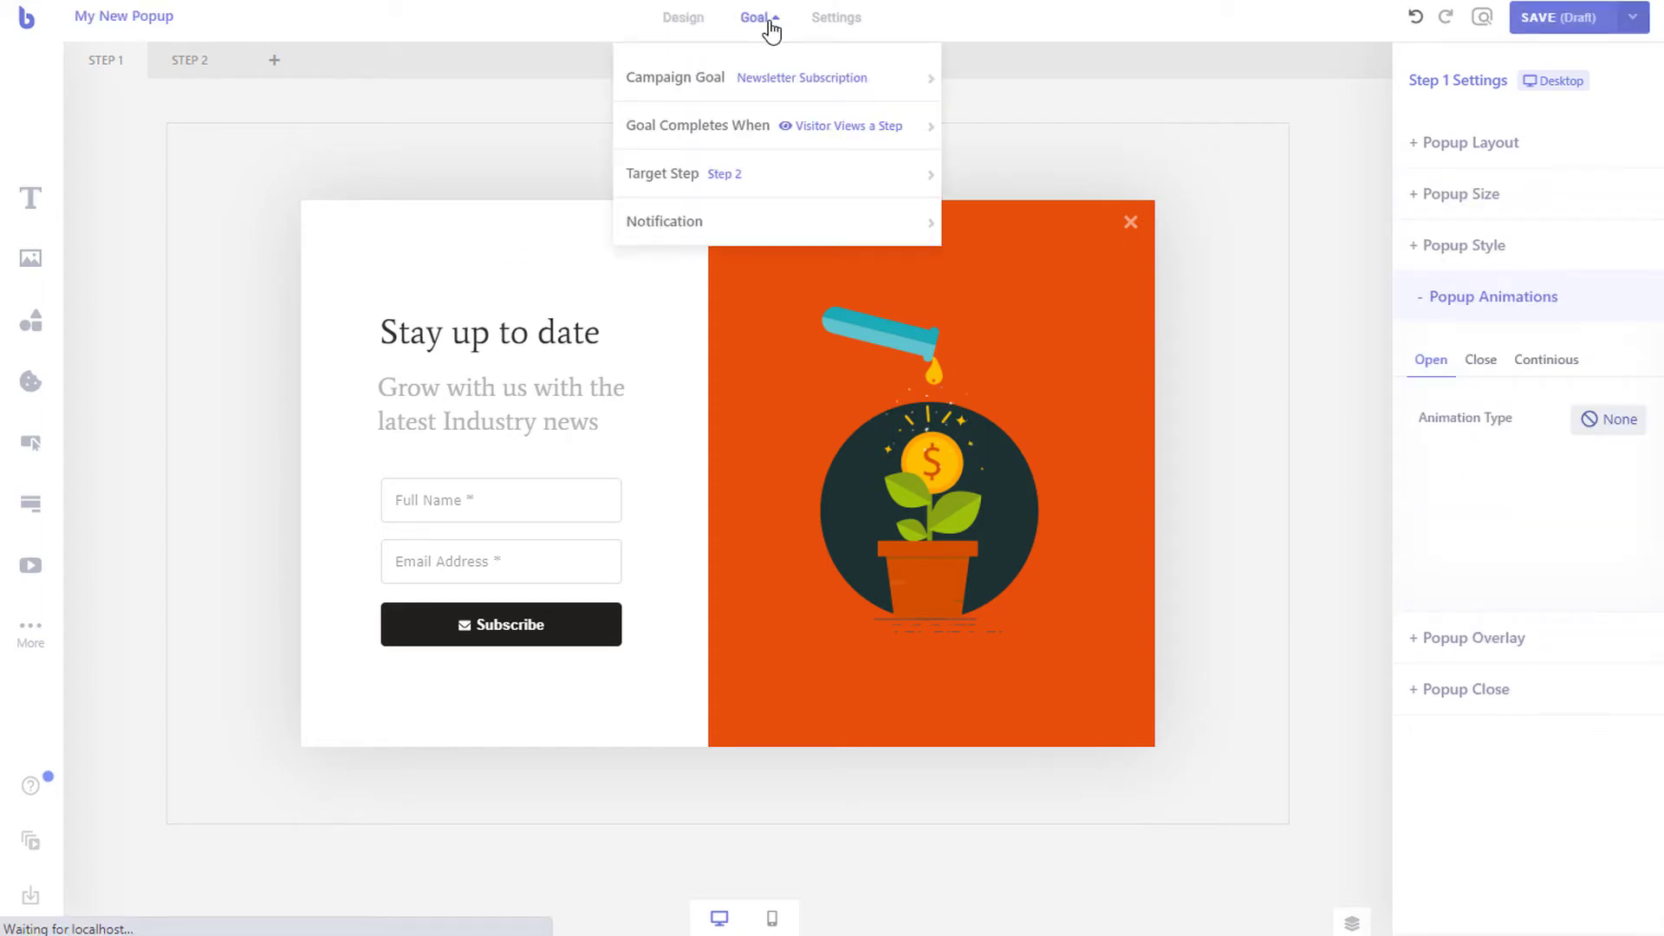
{"action": "left_click", "coordinate": [836, 18]}
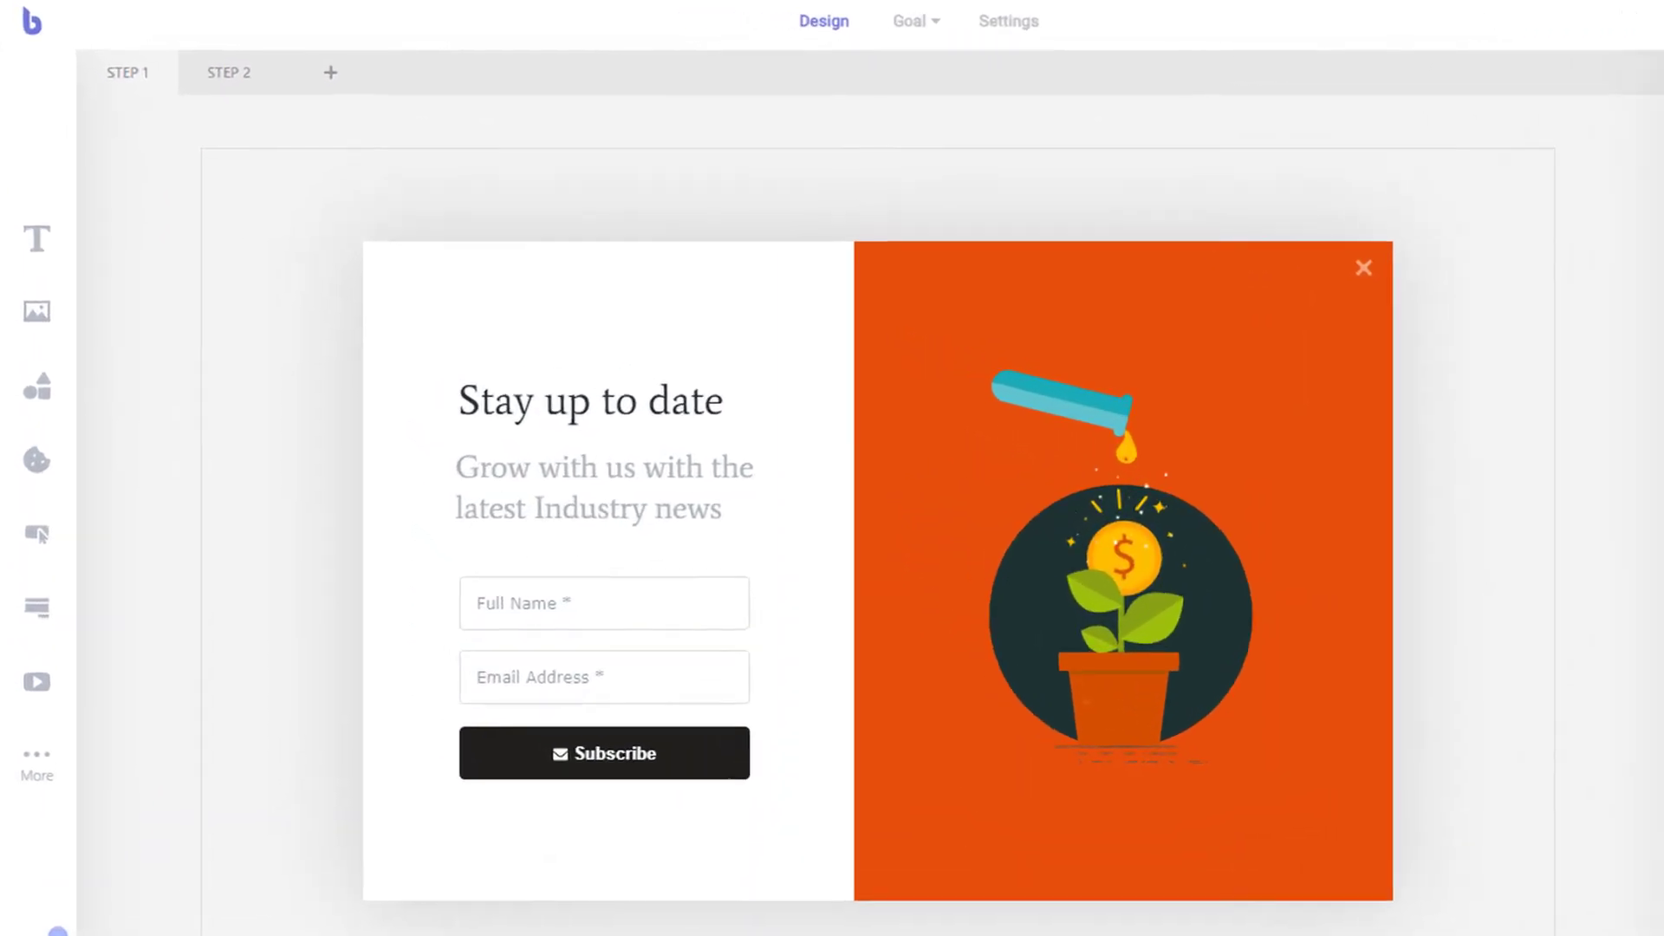
- Add a text box above the heading and change its text to 'Our Newsletter'
{"action": "left_click", "coordinate": [67, 837]}
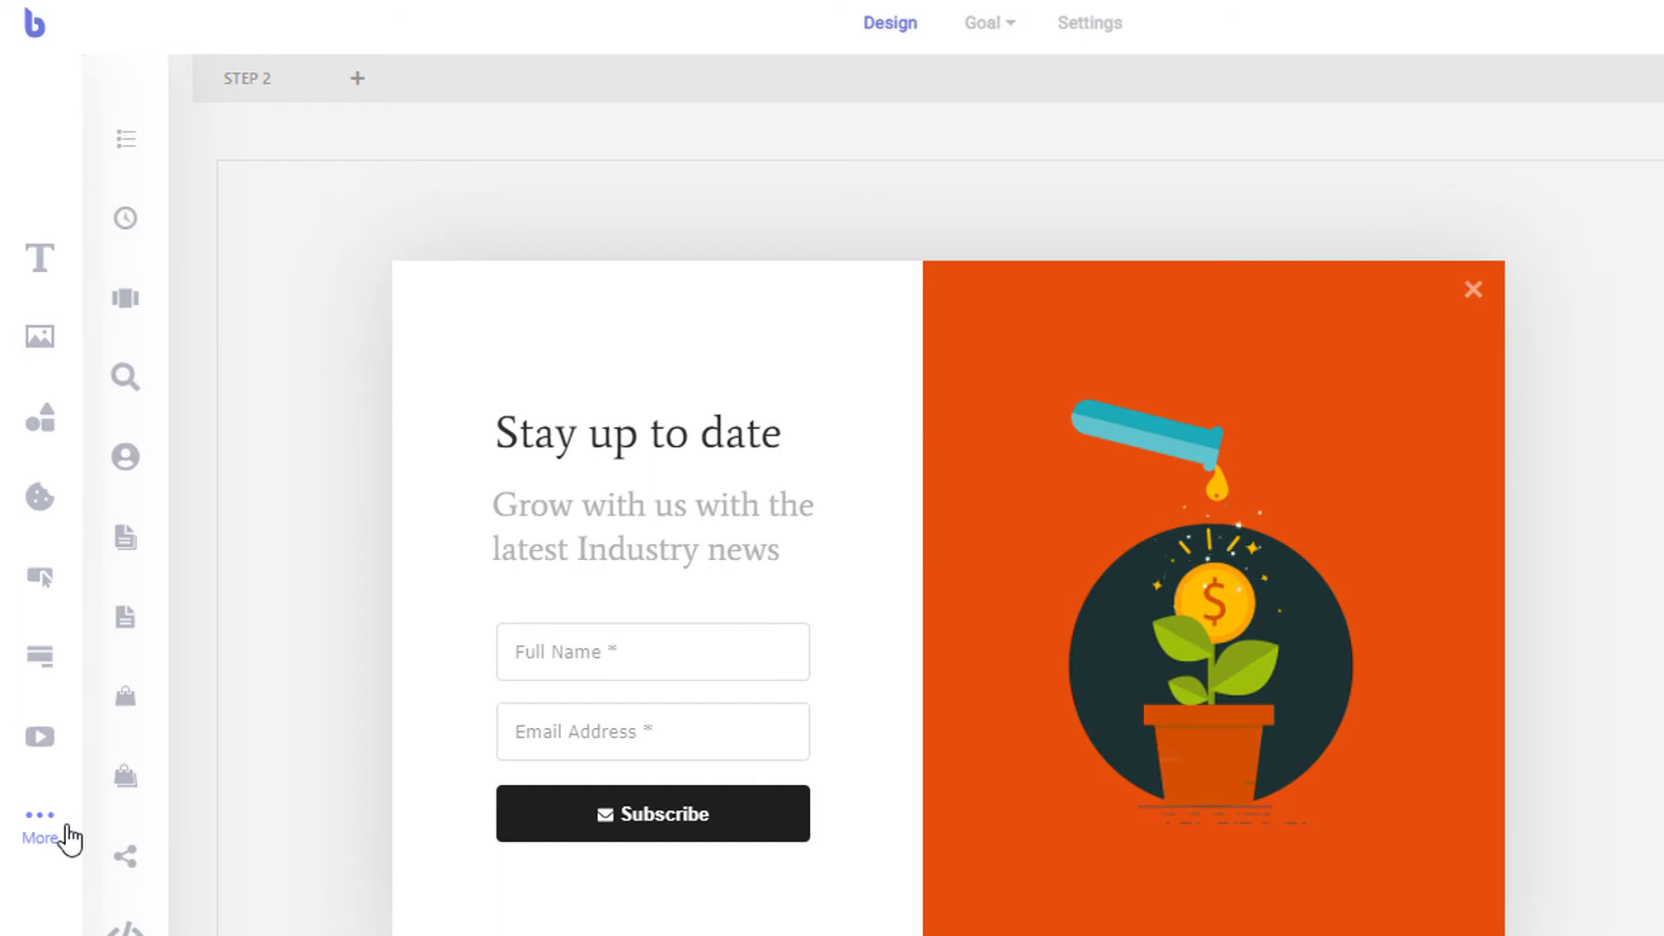
{"action": "left_click", "coordinate": [68, 838]}
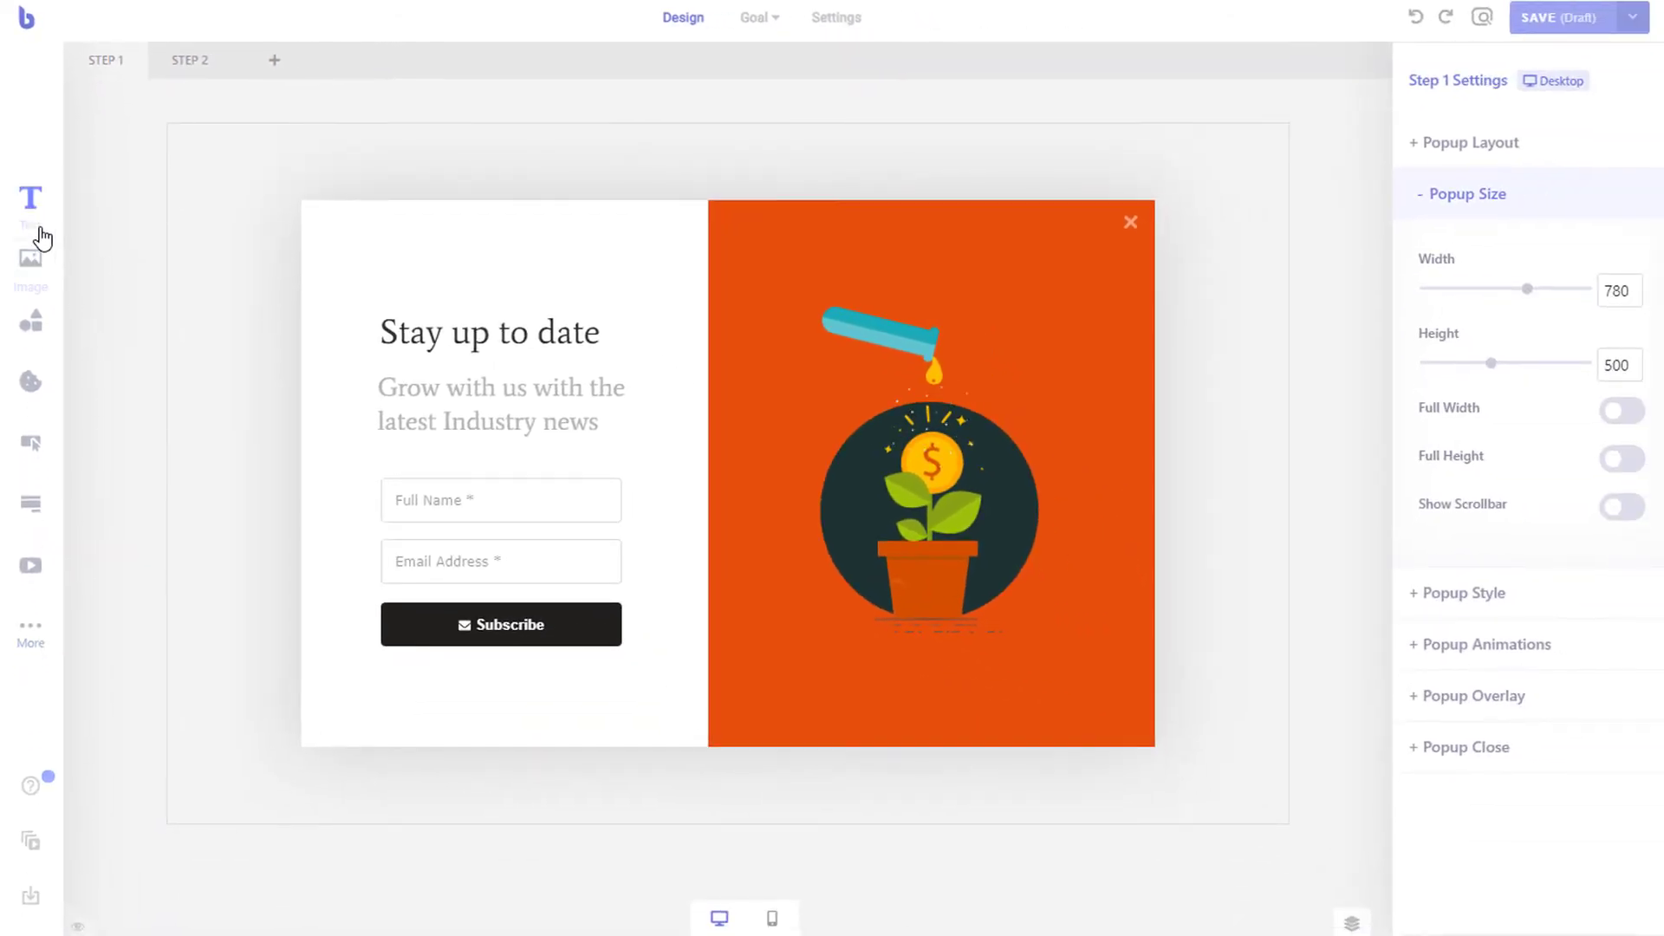
{"action": "left_click_drag", "start_coordinate": [30, 197], "coordinate": [476, 279]}
{"action": "double_click", "coordinate": [476, 267]}
{"action": "type", "text": "Our Newsletter"}
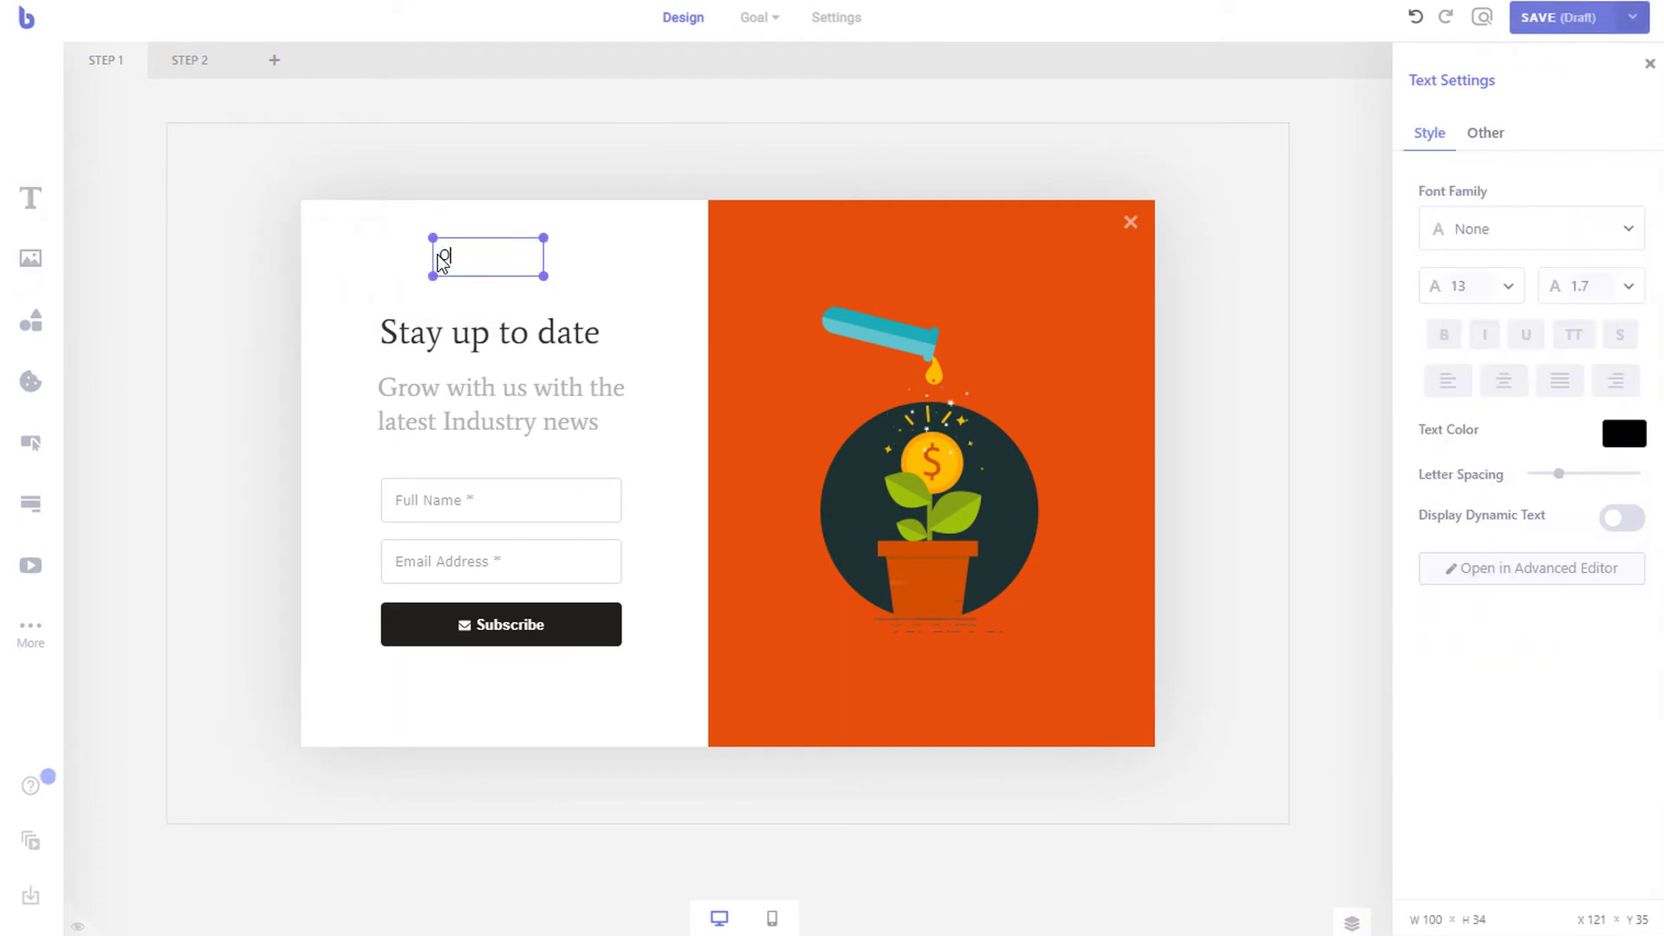
{"action": "left_click", "coordinate": [414, 262]}
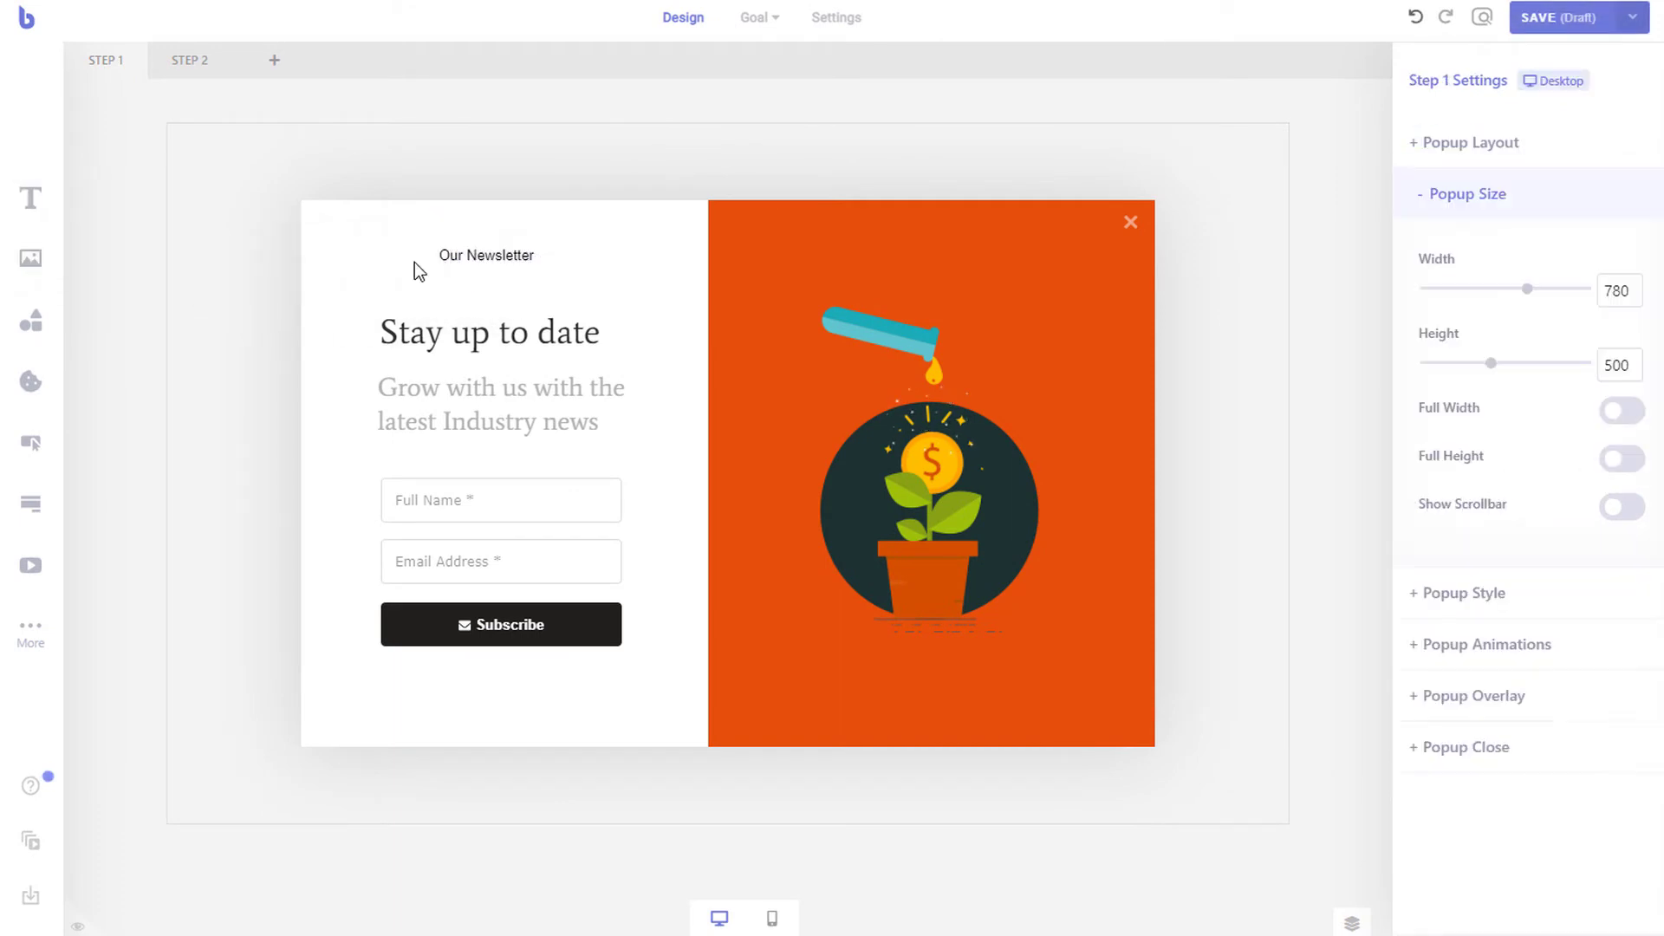
- Try italic on the Our Newsletter text, remove it, and check its right-click actions
{"action": "left_click", "coordinate": [470, 266]}
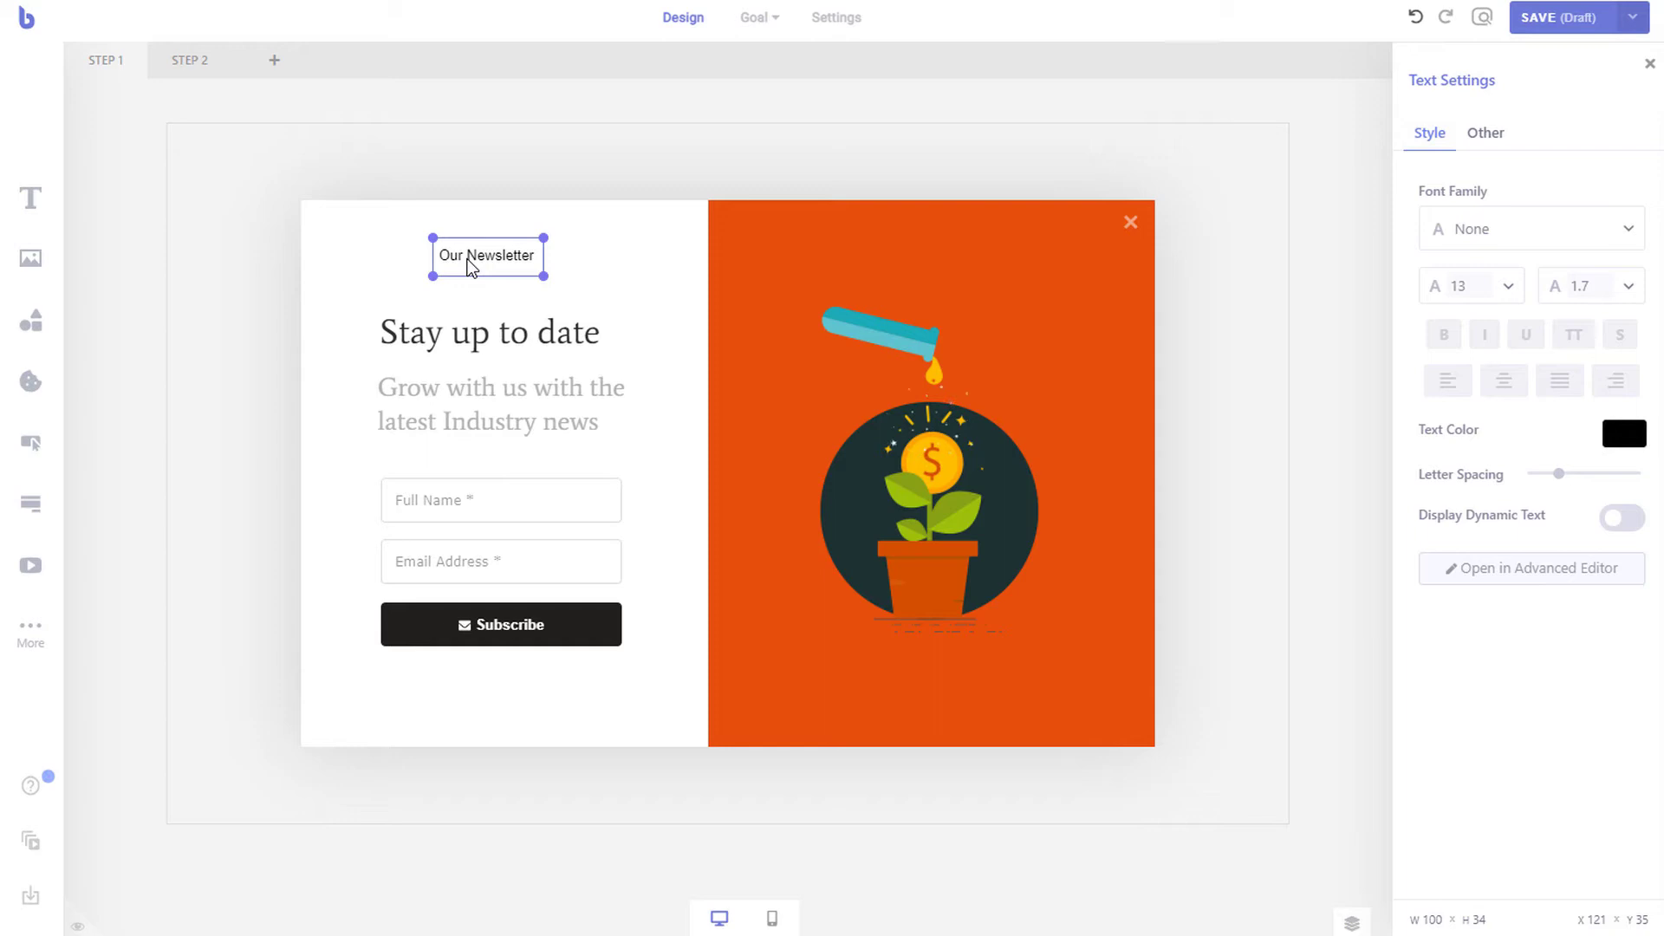
{"action": "left_click", "coordinate": [1479, 345]}
{"action": "left_click", "coordinate": [1478, 346]}
{"action": "right_click", "coordinate": [514, 265]}
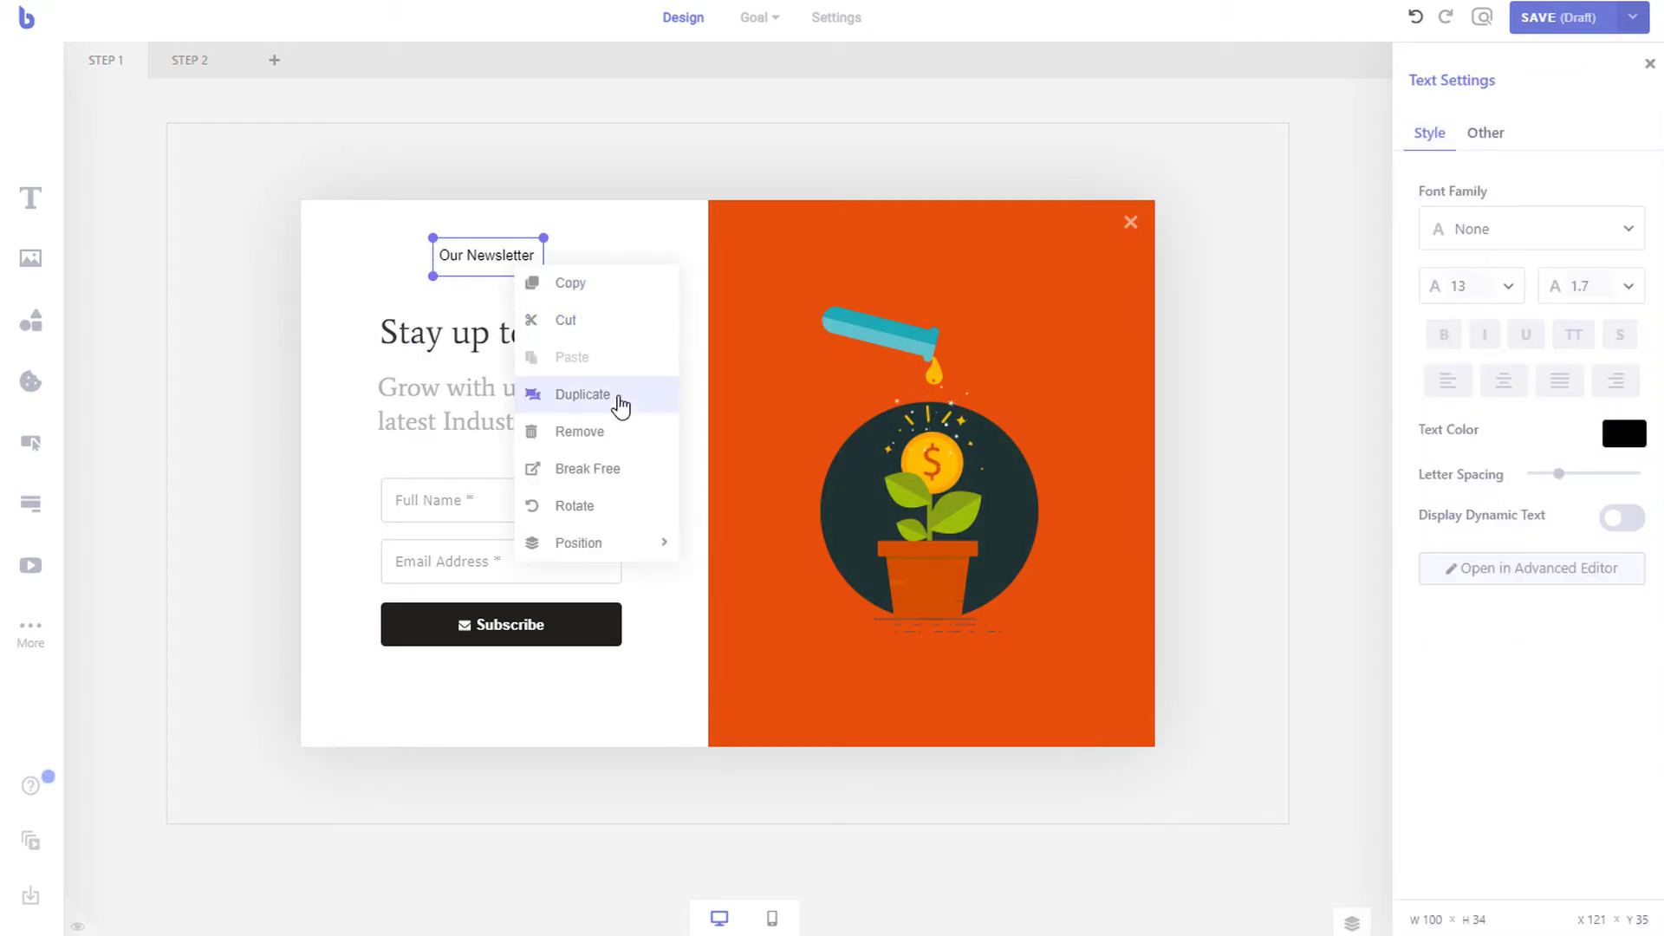
{"action": "mouse_move", "coordinate": [621, 553]}
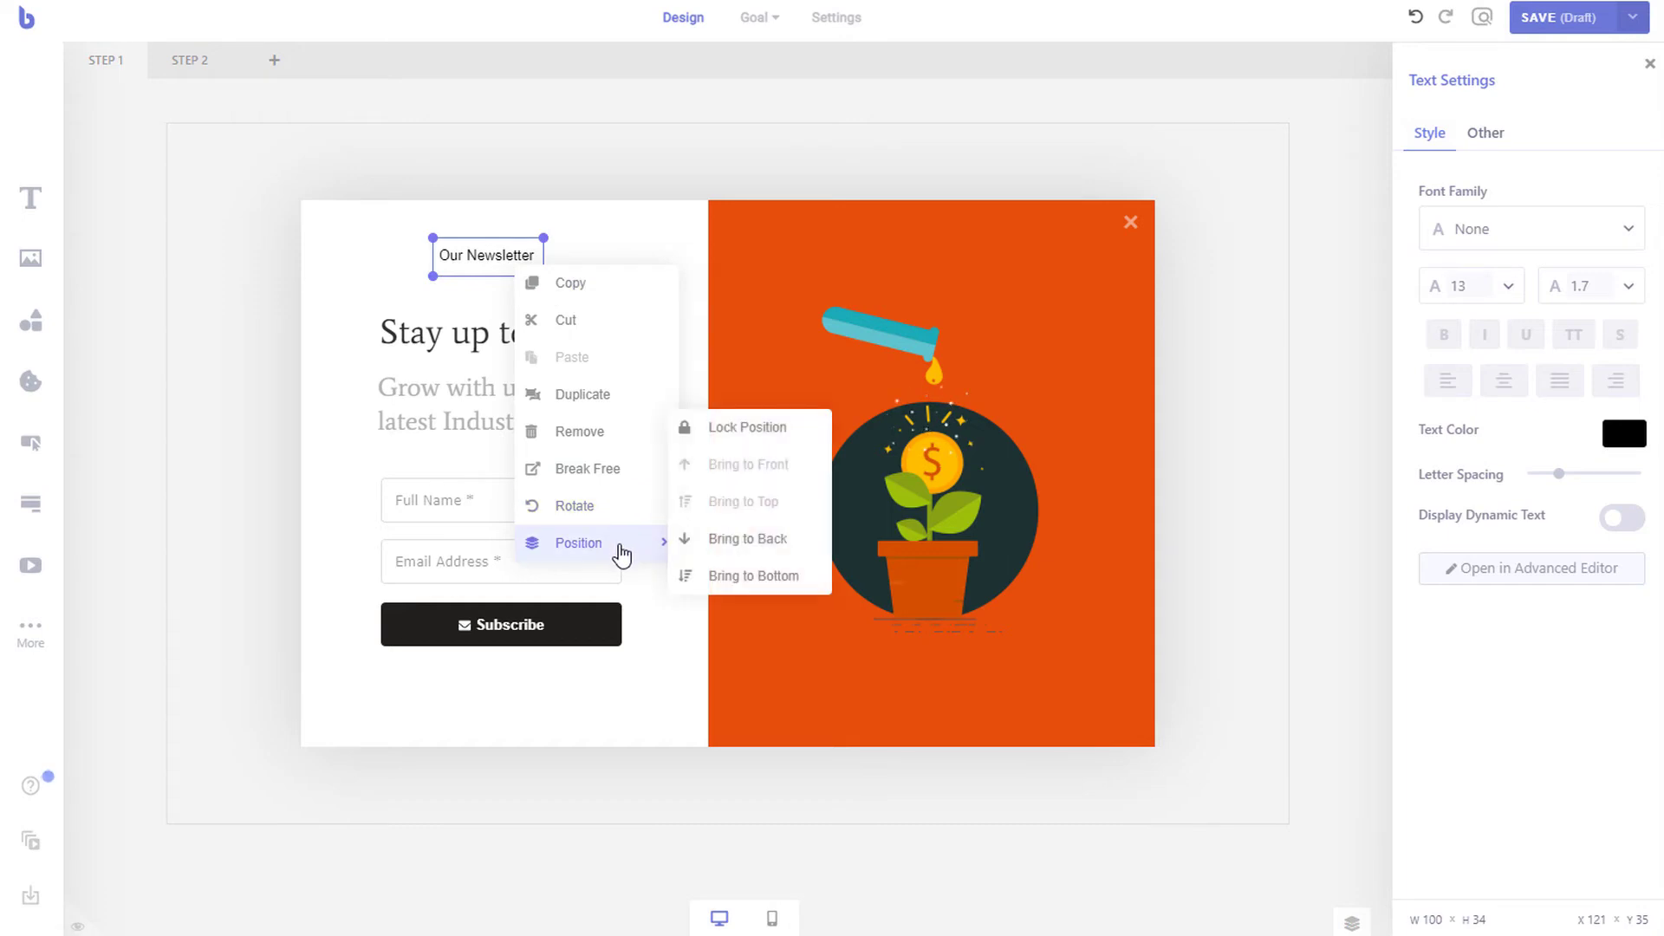
{"action": "left_click", "coordinate": [559, 263]}
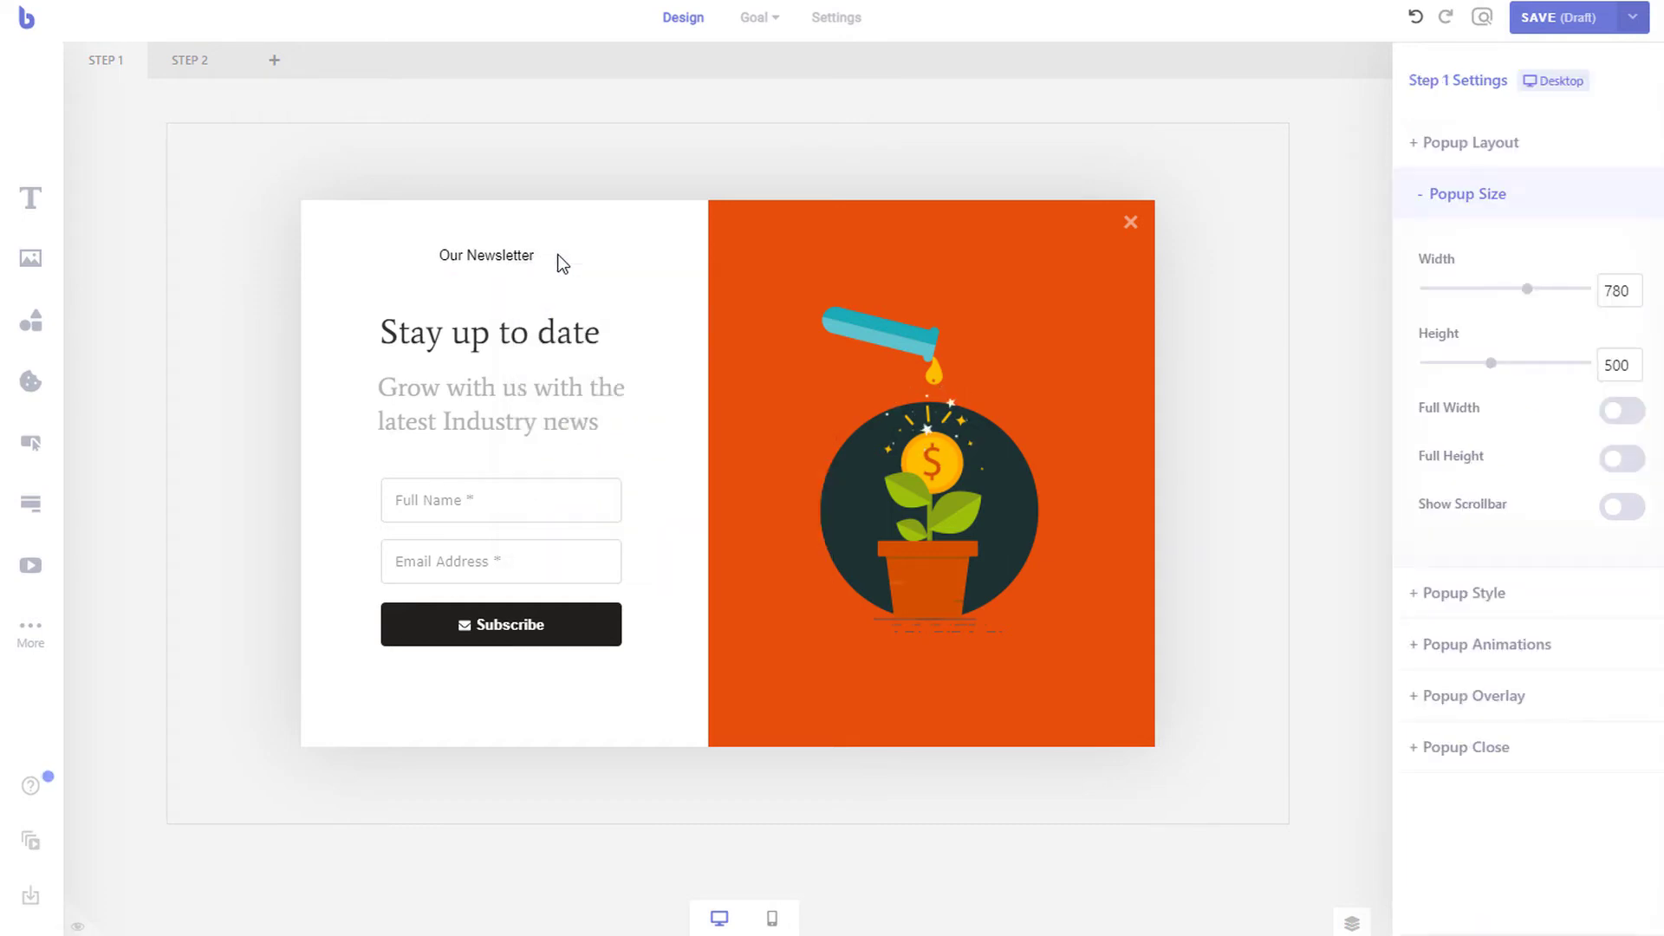
{"action": "left_click", "coordinate": [188, 78]}
{"action": "left_click", "coordinate": [101, 74]}
{"action": "left_click", "coordinate": [275, 61]}
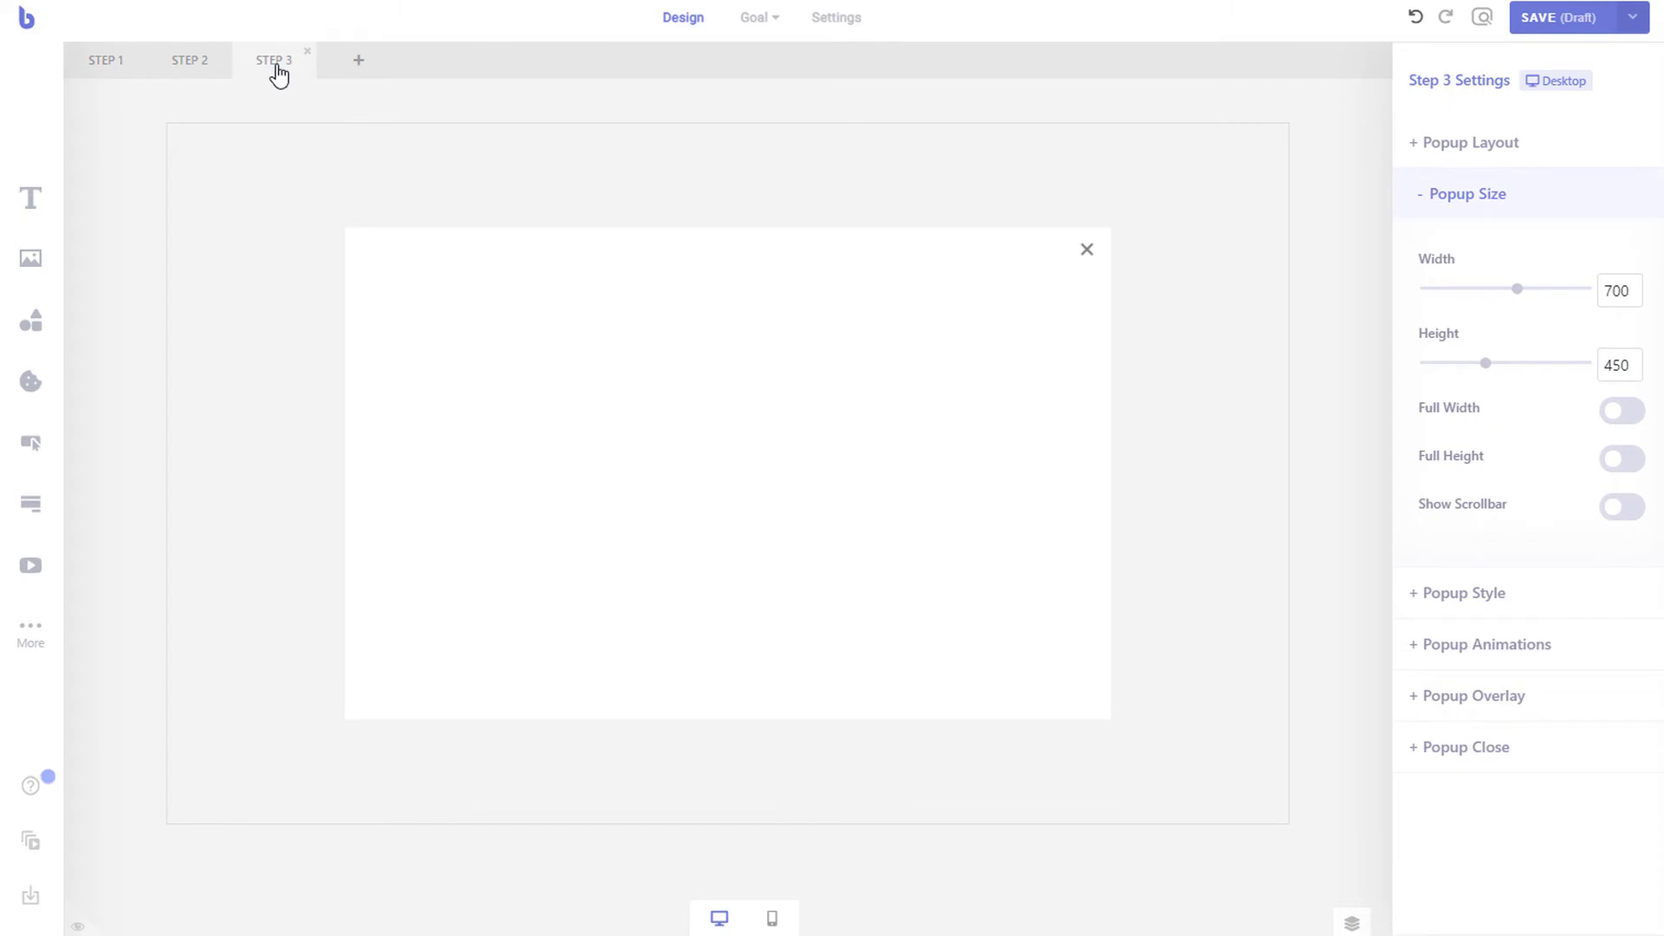
{"action": "left_click", "coordinate": [308, 52]}
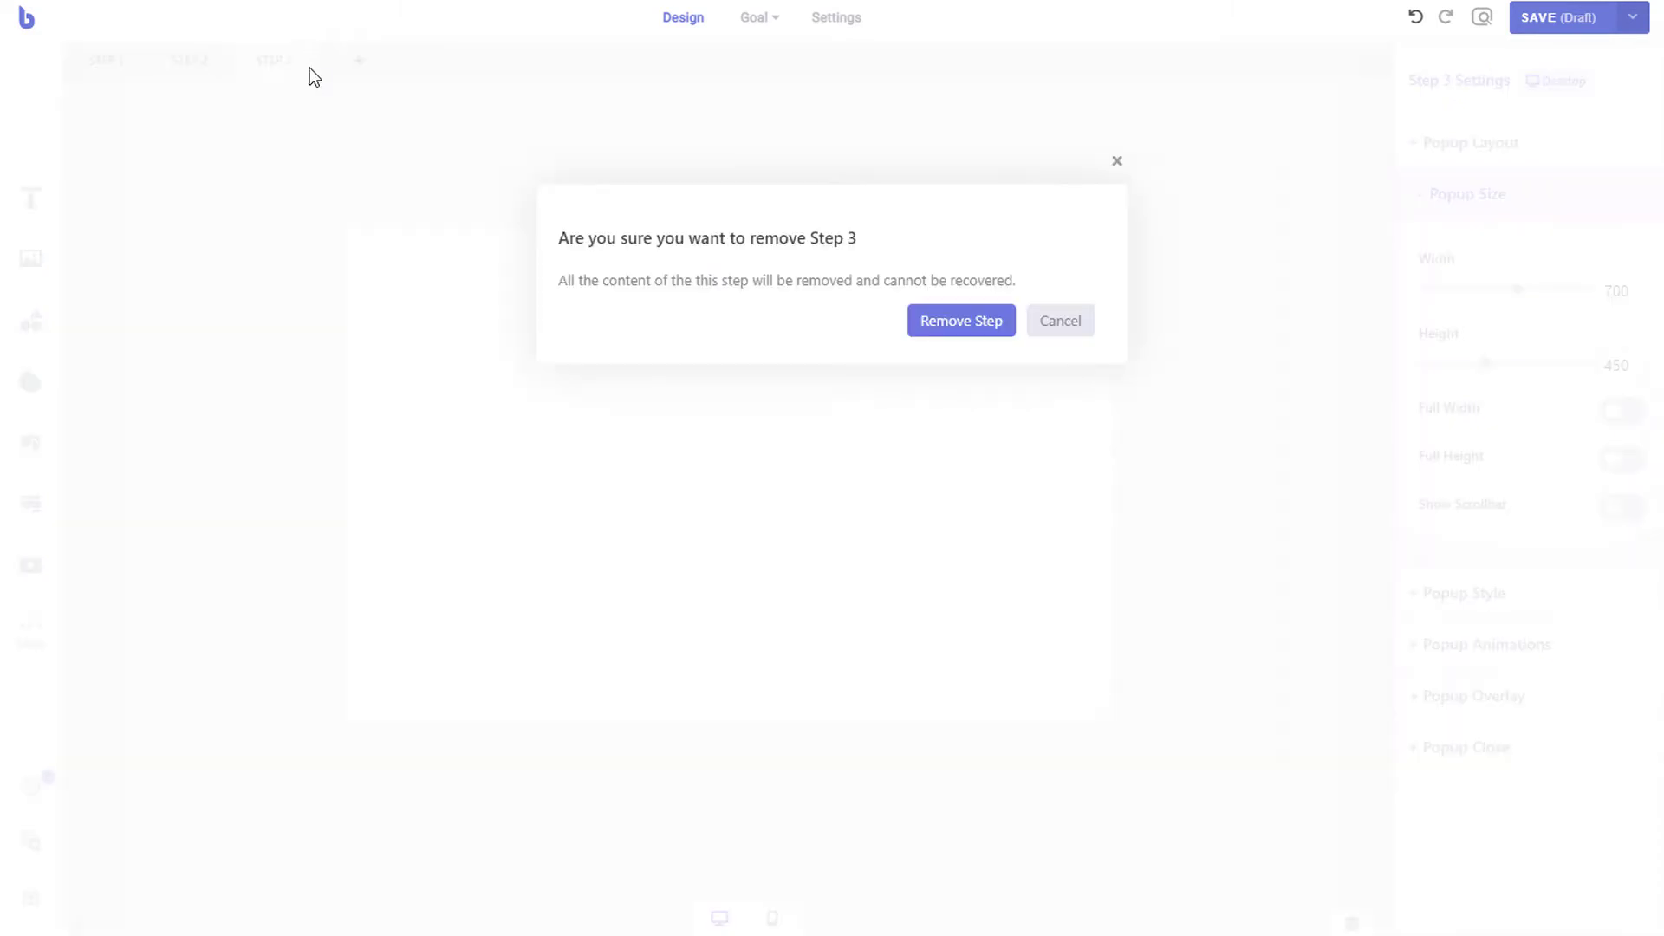
{"action": "left_click", "coordinate": [920, 322]}
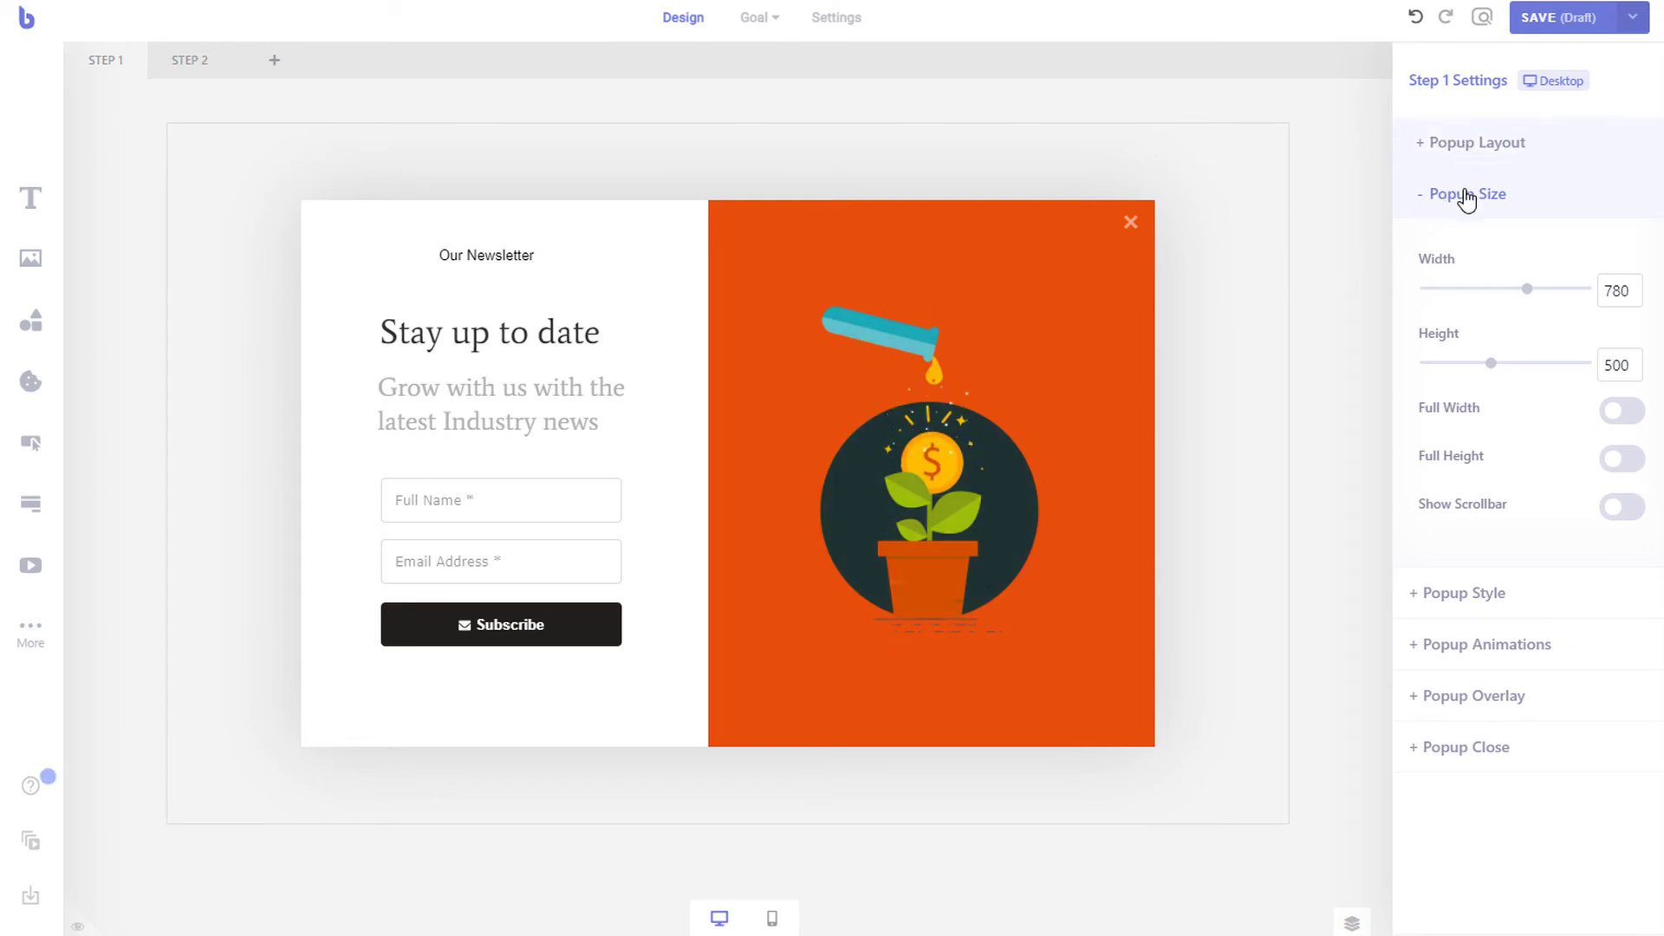
{"action": "left_click", "coordinate": [1484, 606]}
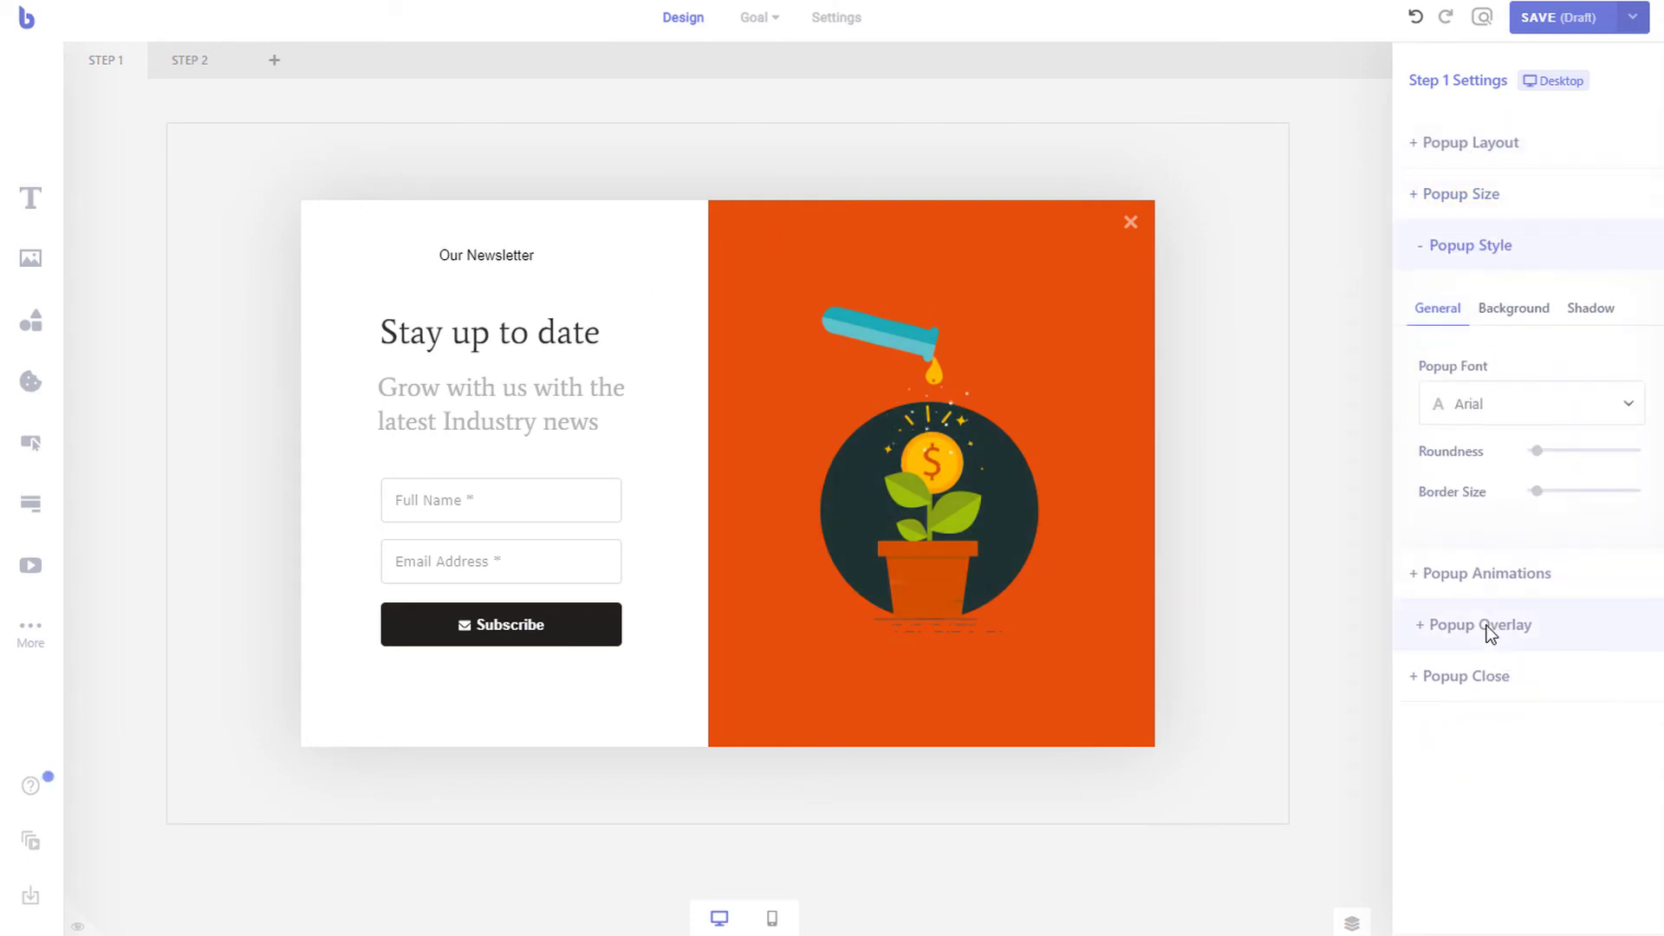
{"action": "left_click", "coordinate": [1492, 592]}
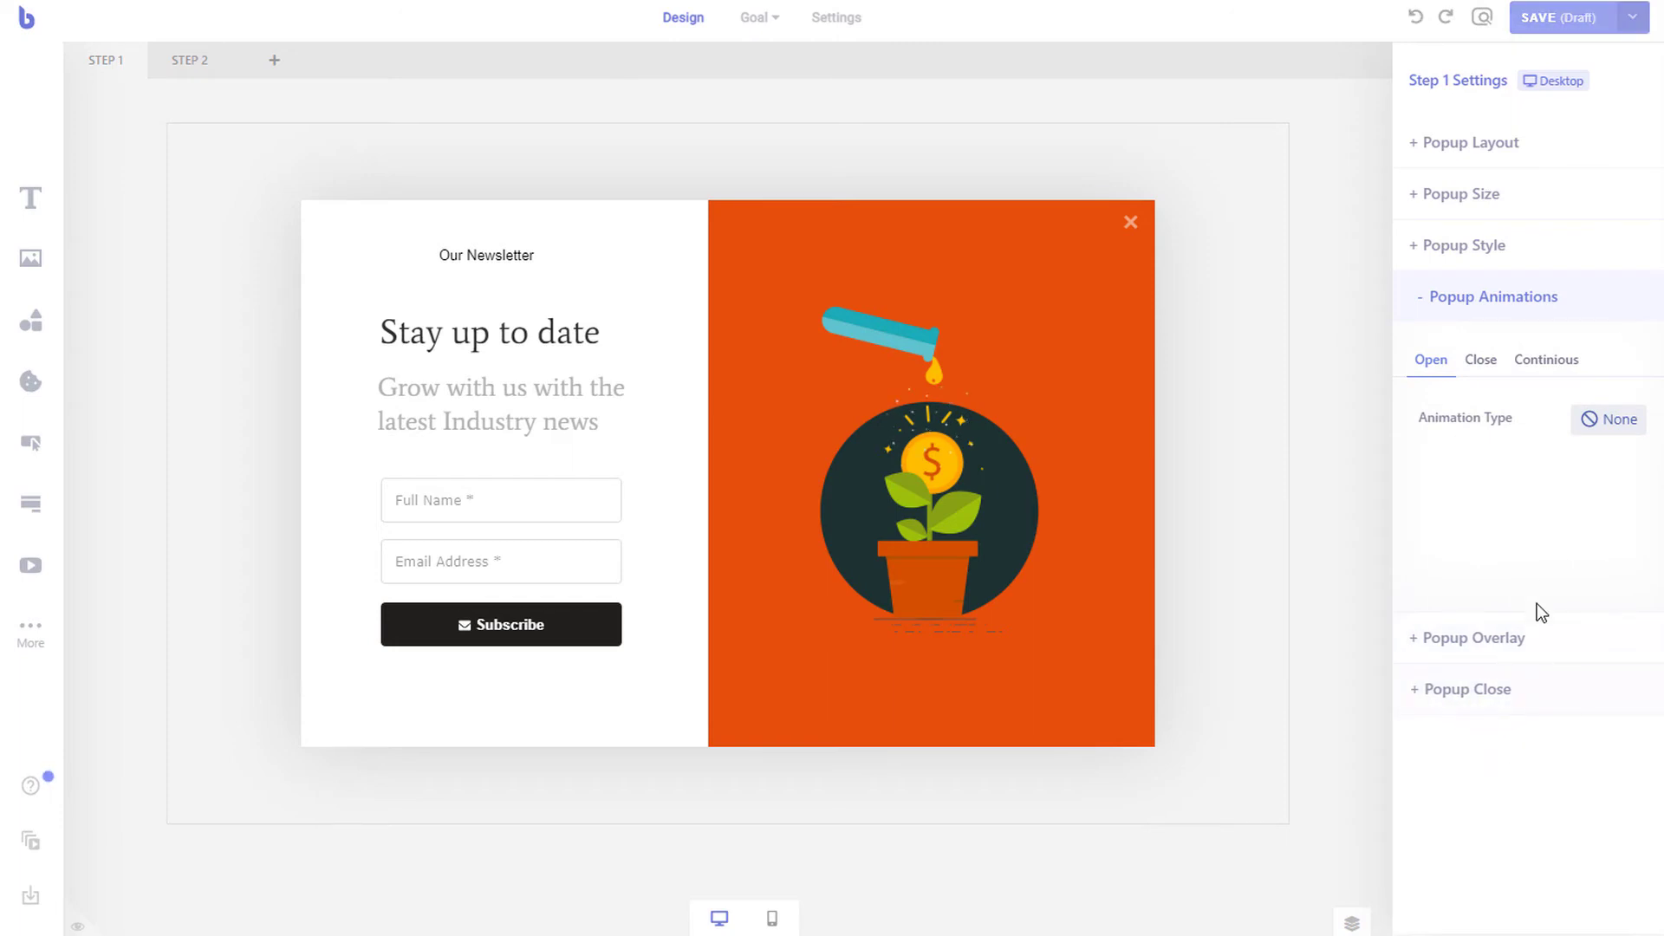
{"action": "left_click", "coordinate": [1565, 202]}
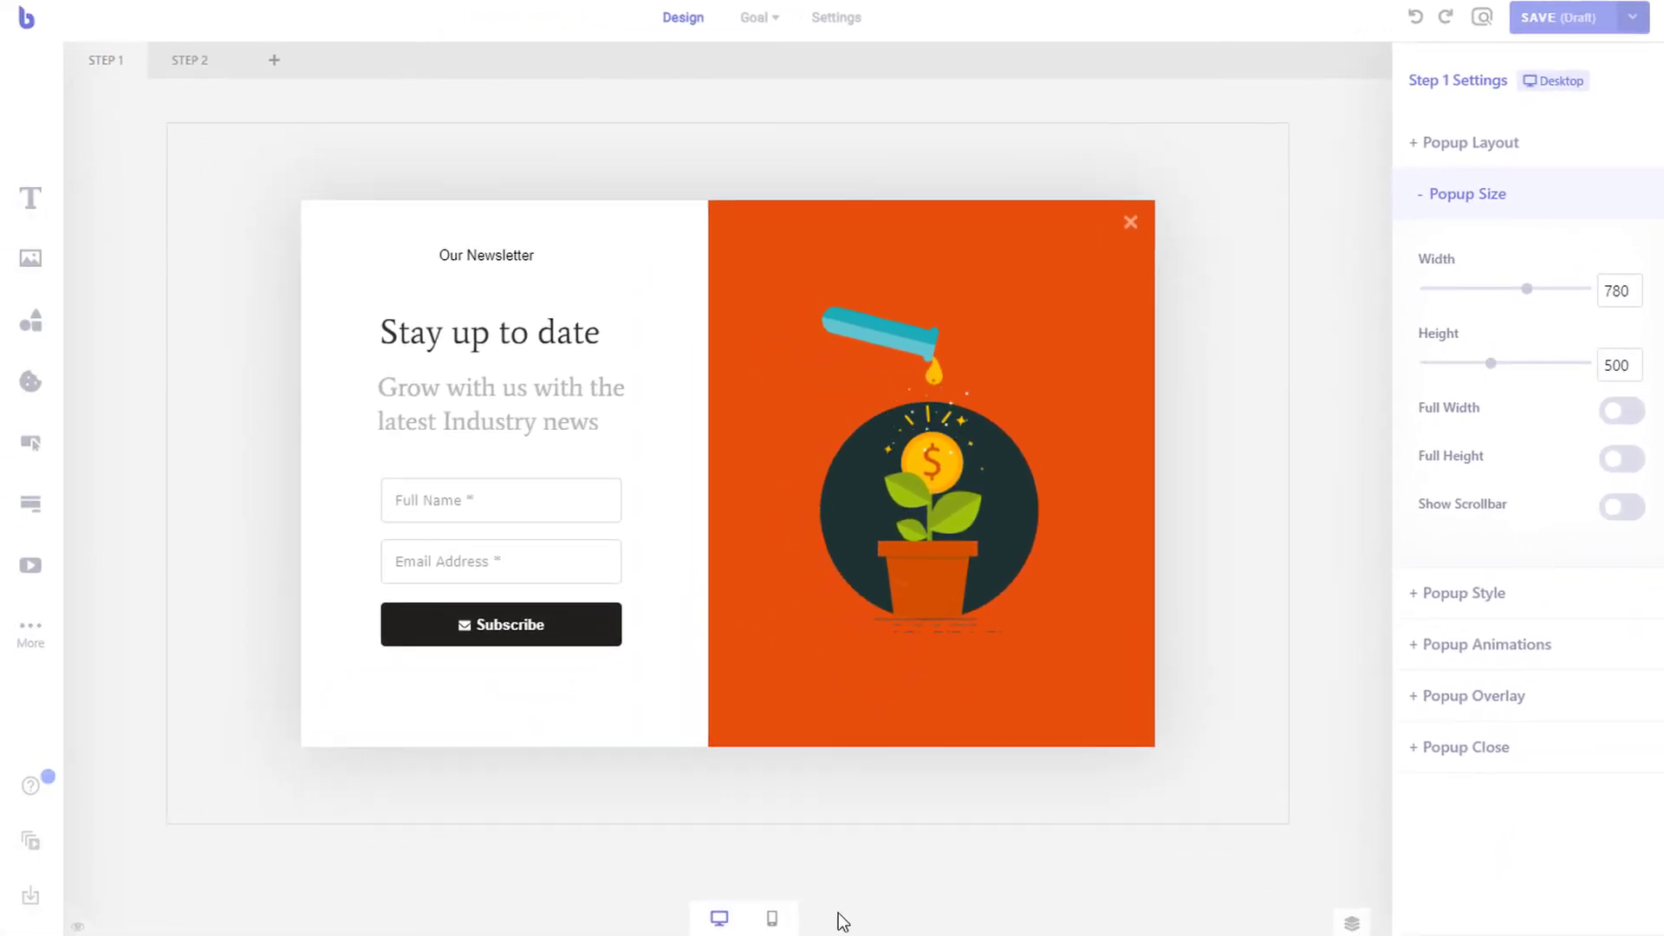
{"action": "left_click", "coordinate": [774, 920]}
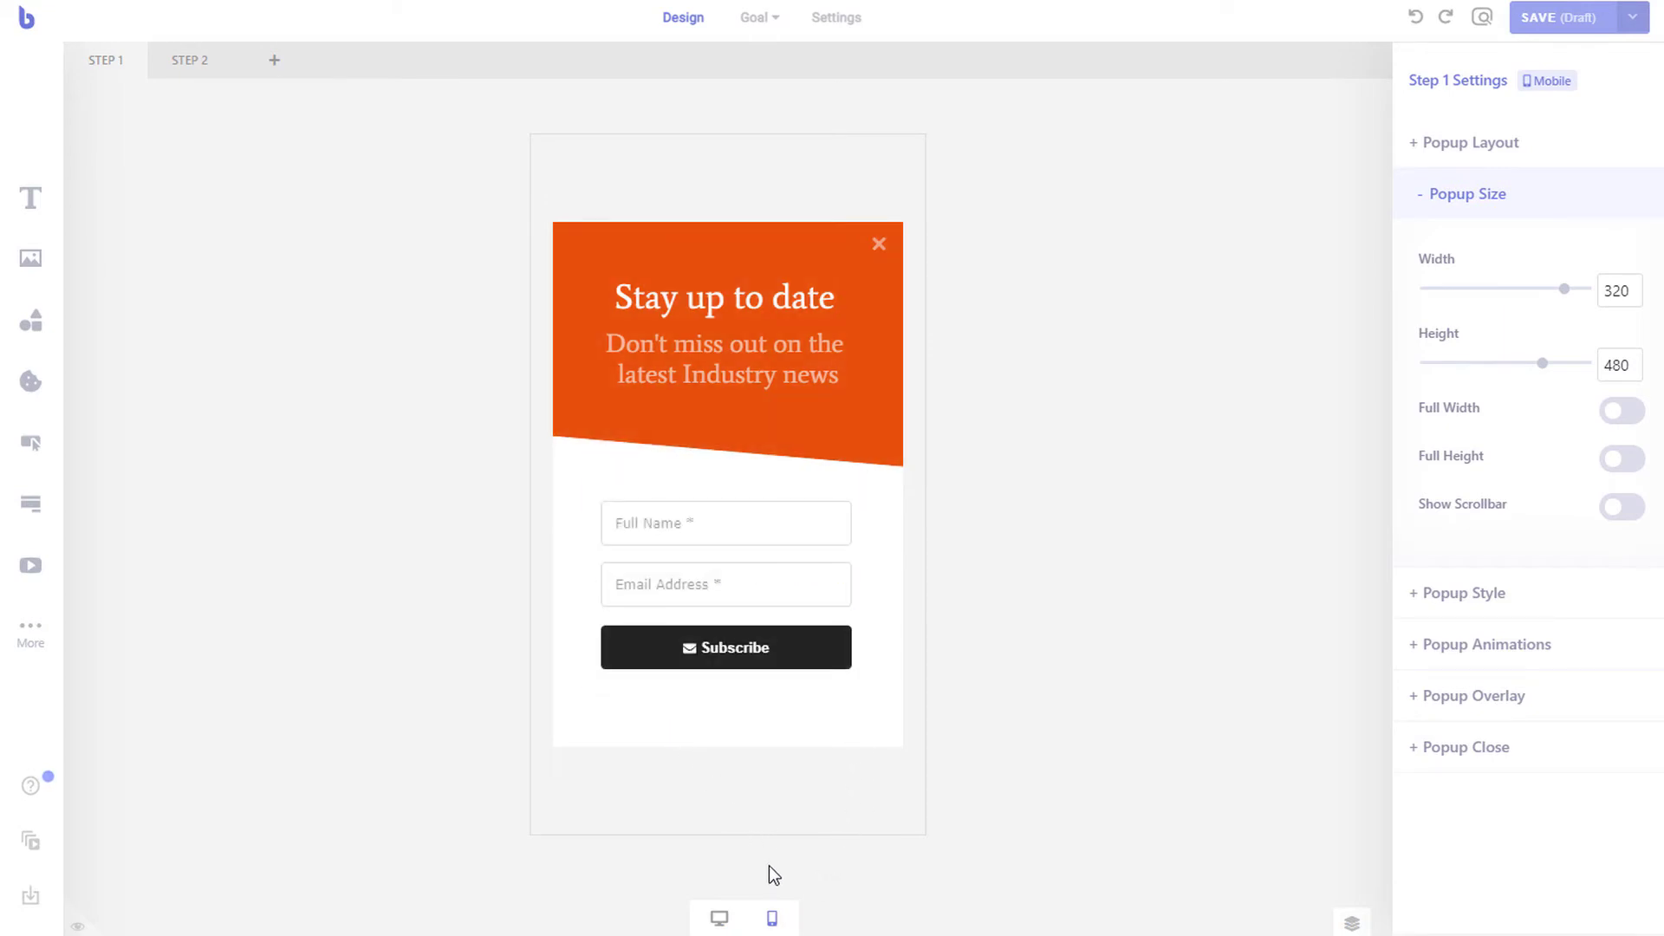
{"action": "left_click", "coordinate": [719, 921]}
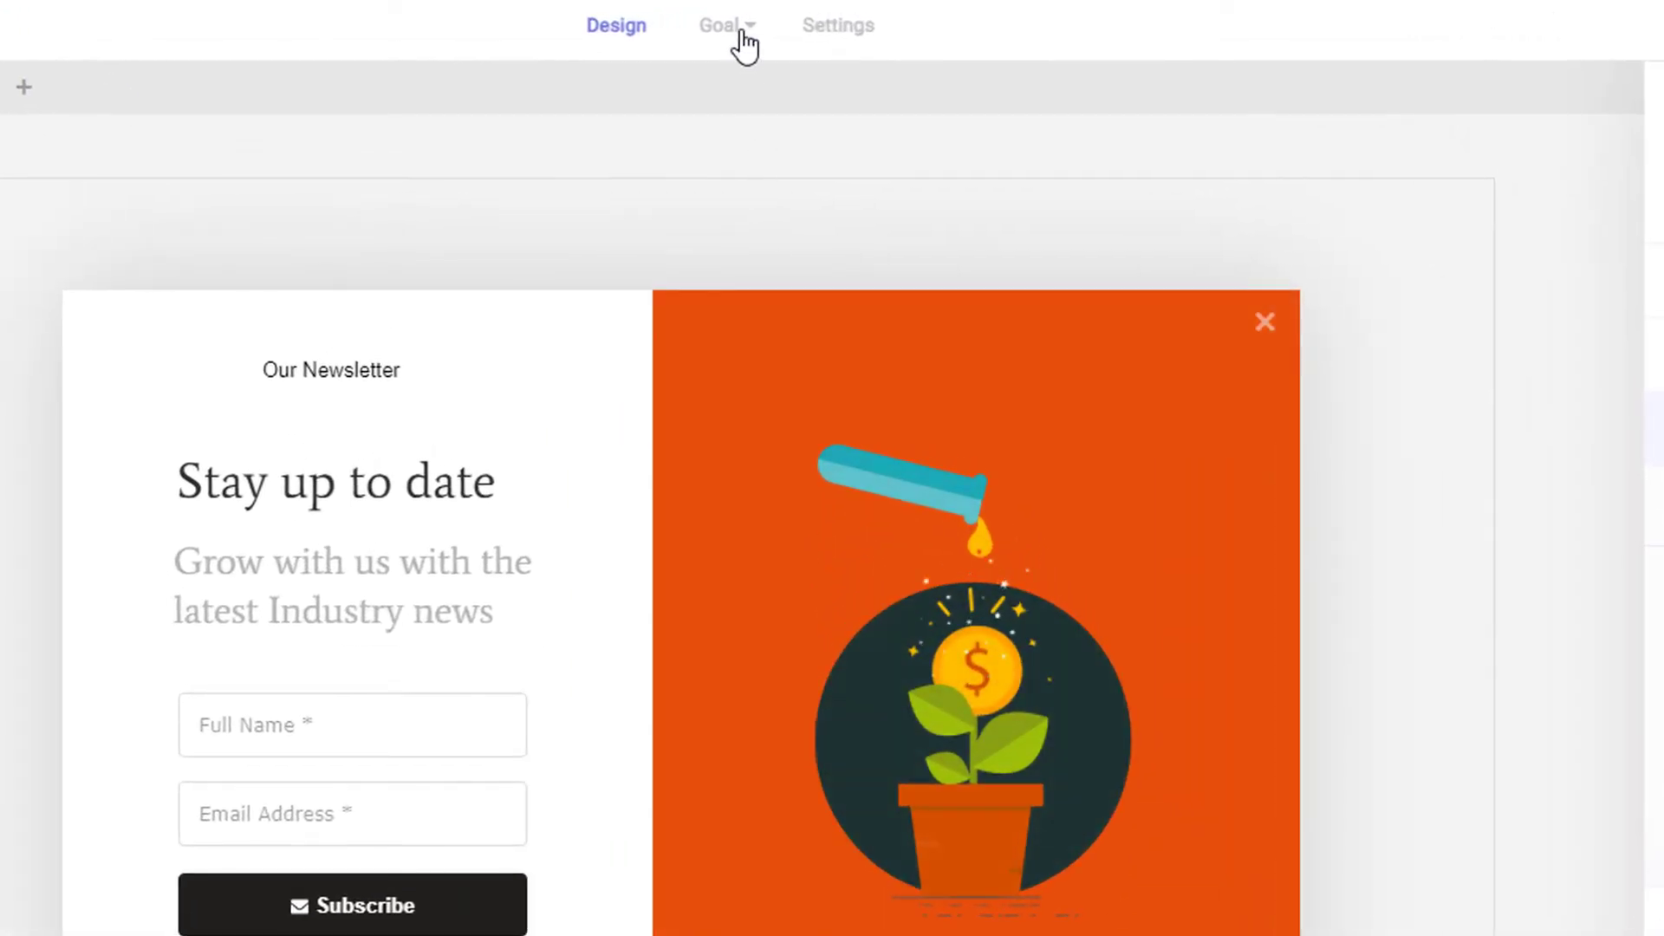
{"action": "left_click", "coordinate": [741, 33]}
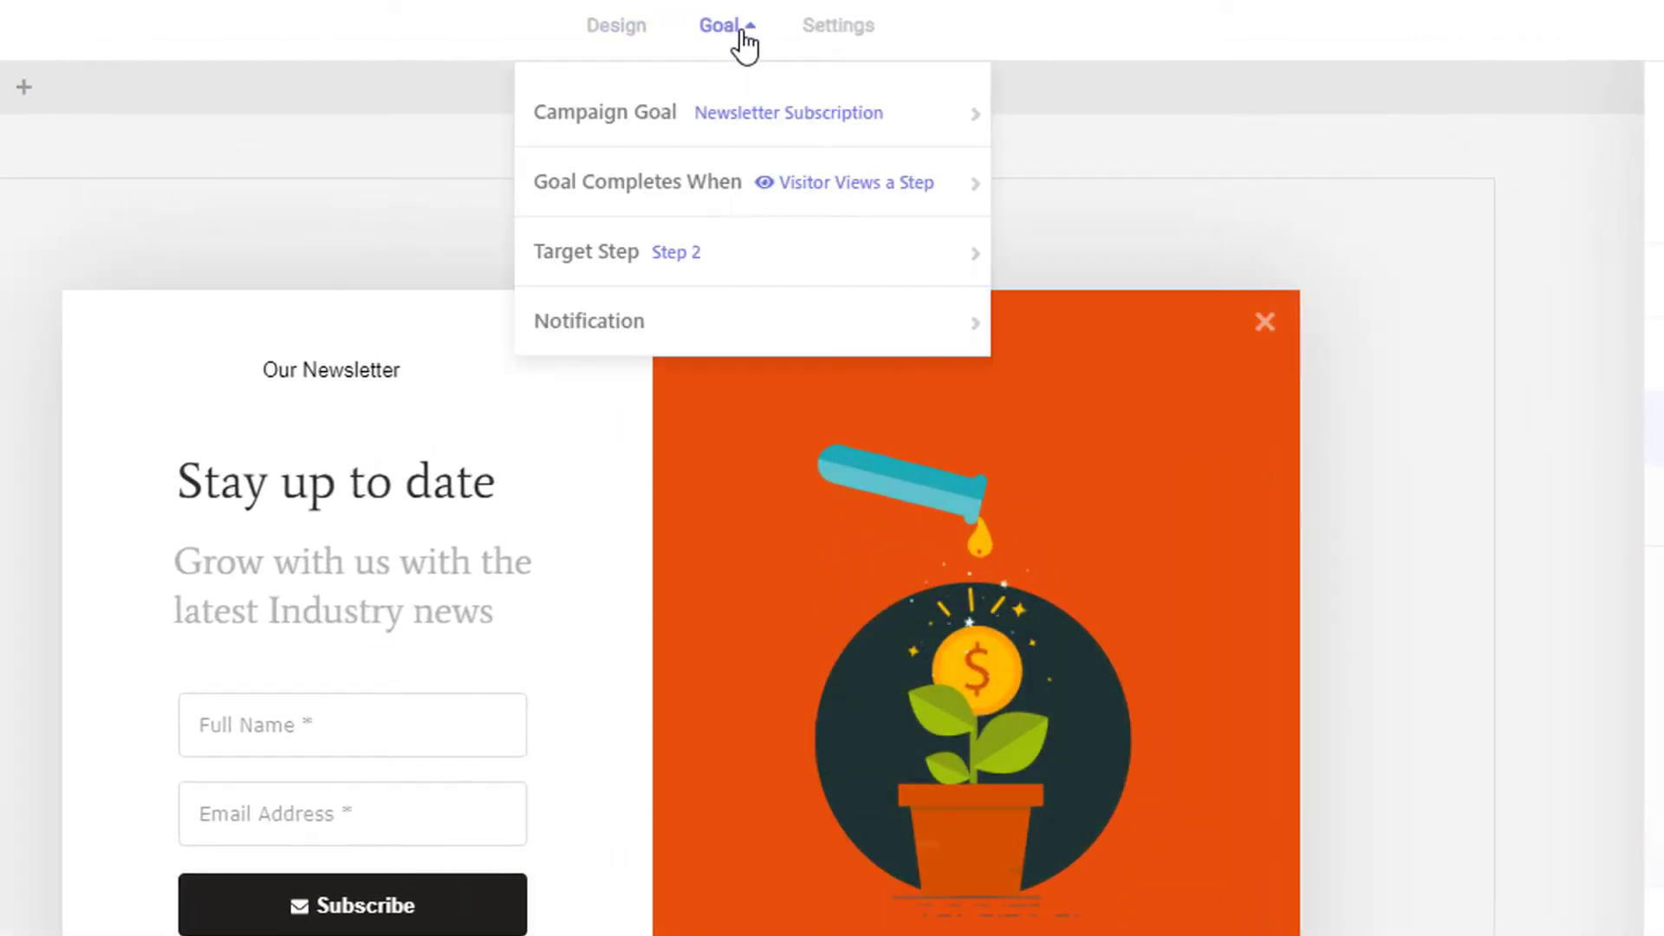
{"action": "left_click", "coordinate": [724, 184]}
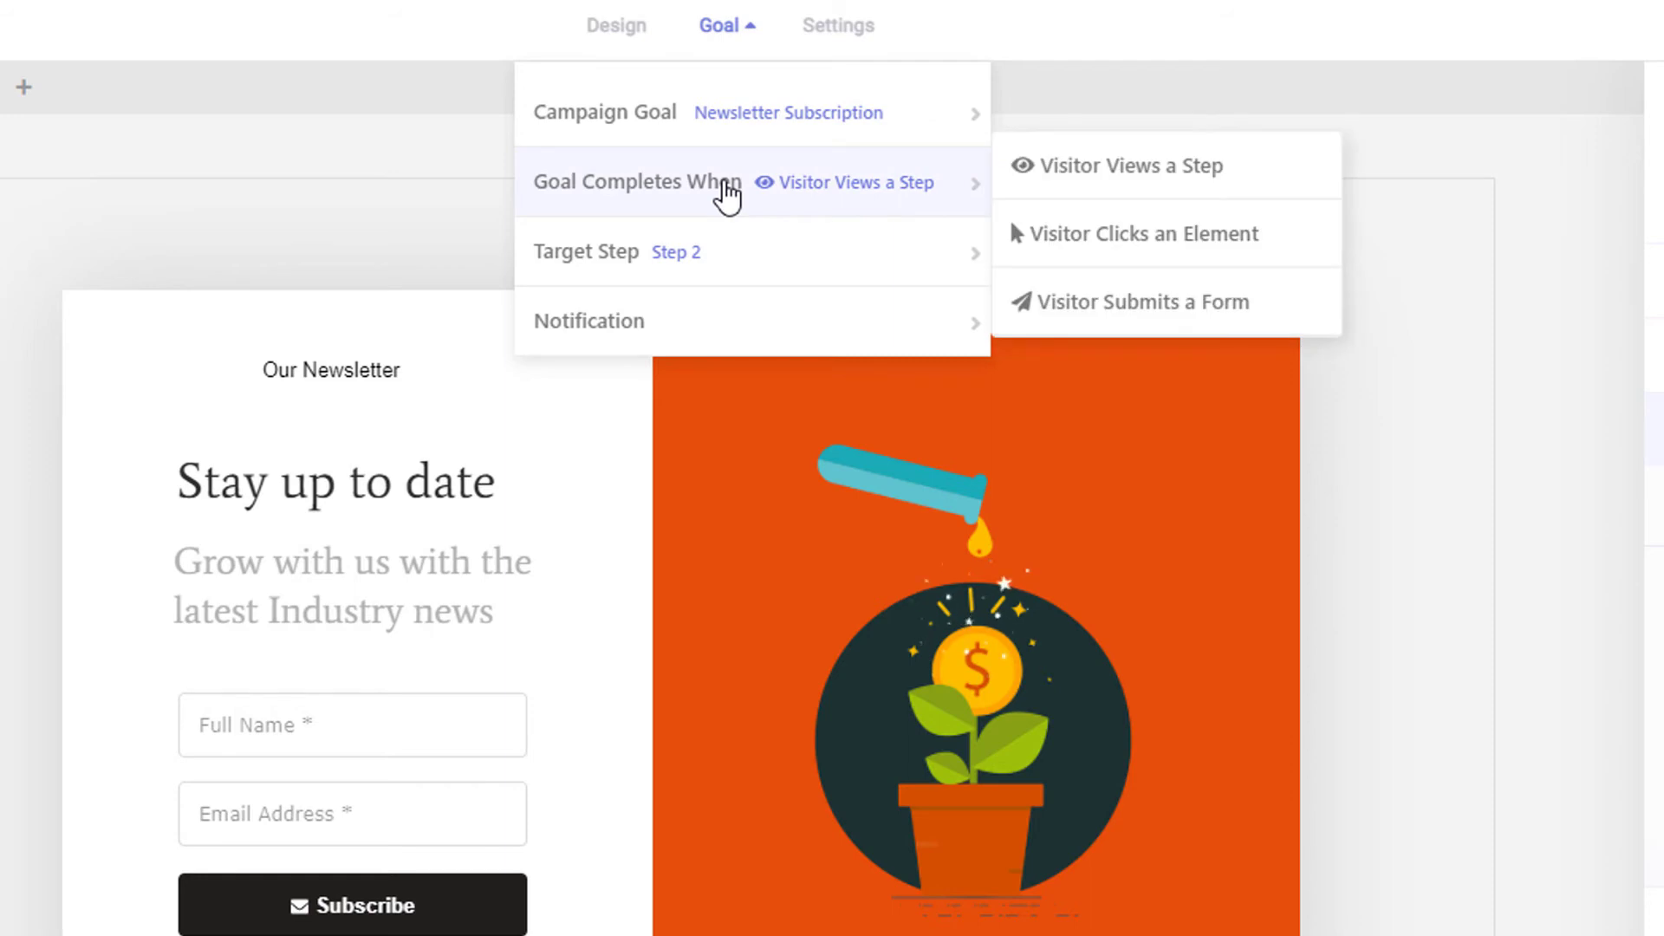
{"action": "left_click", "coordinate": [723, 182]}
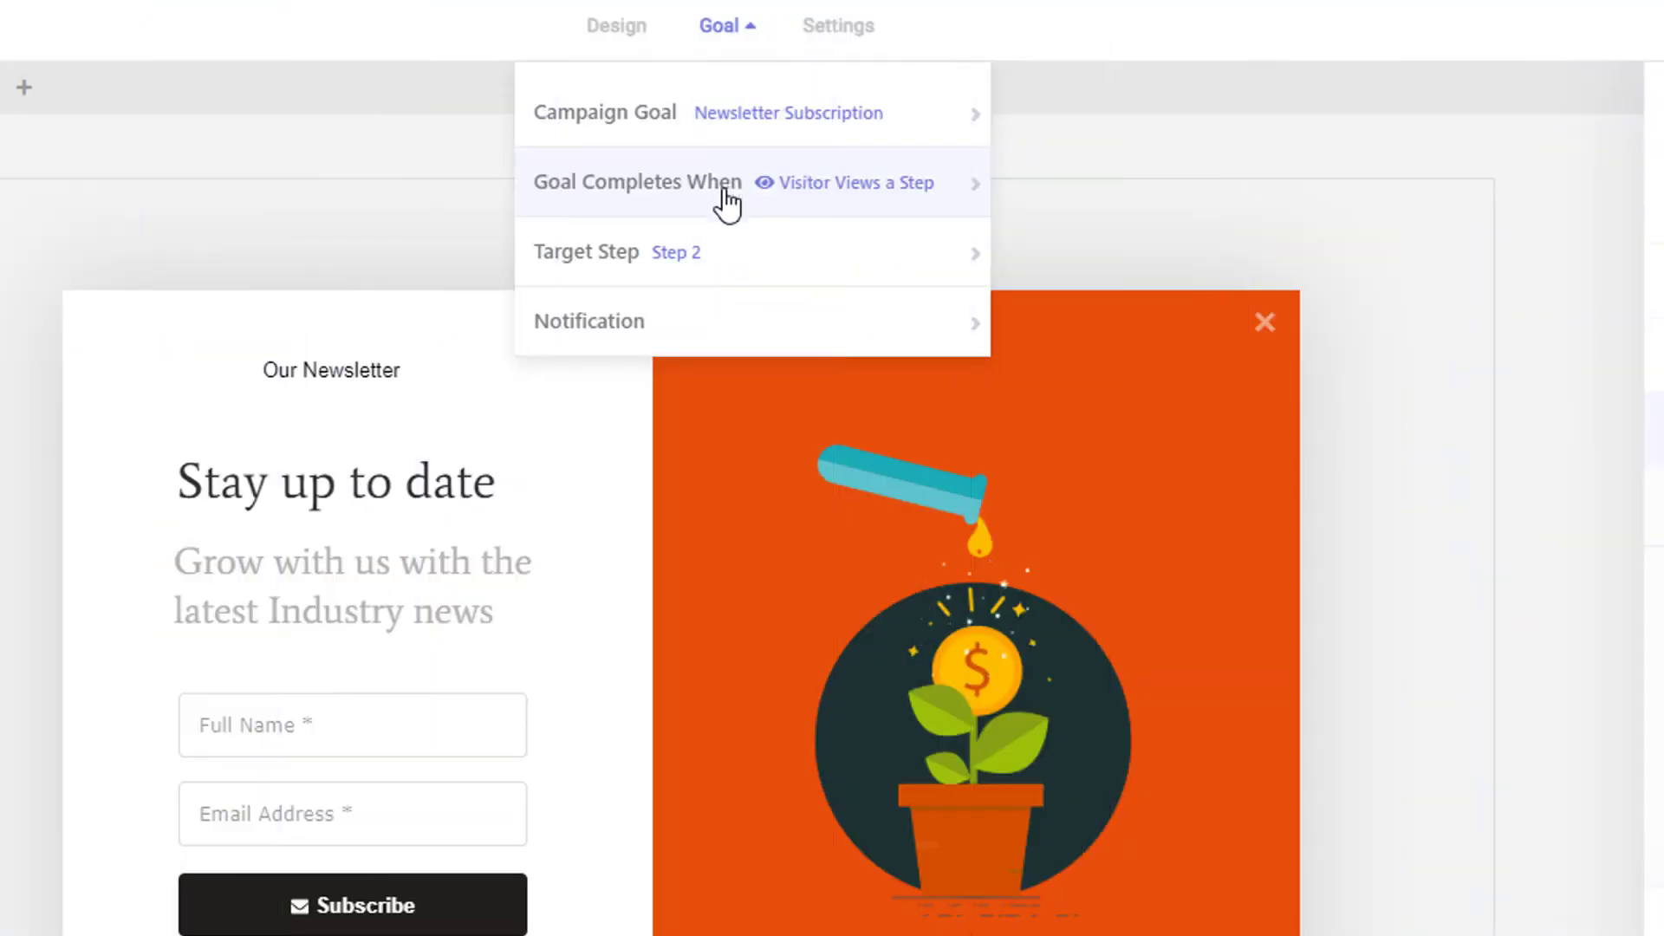
{"action": "mouse_move", "coordinate": [733, 346]}
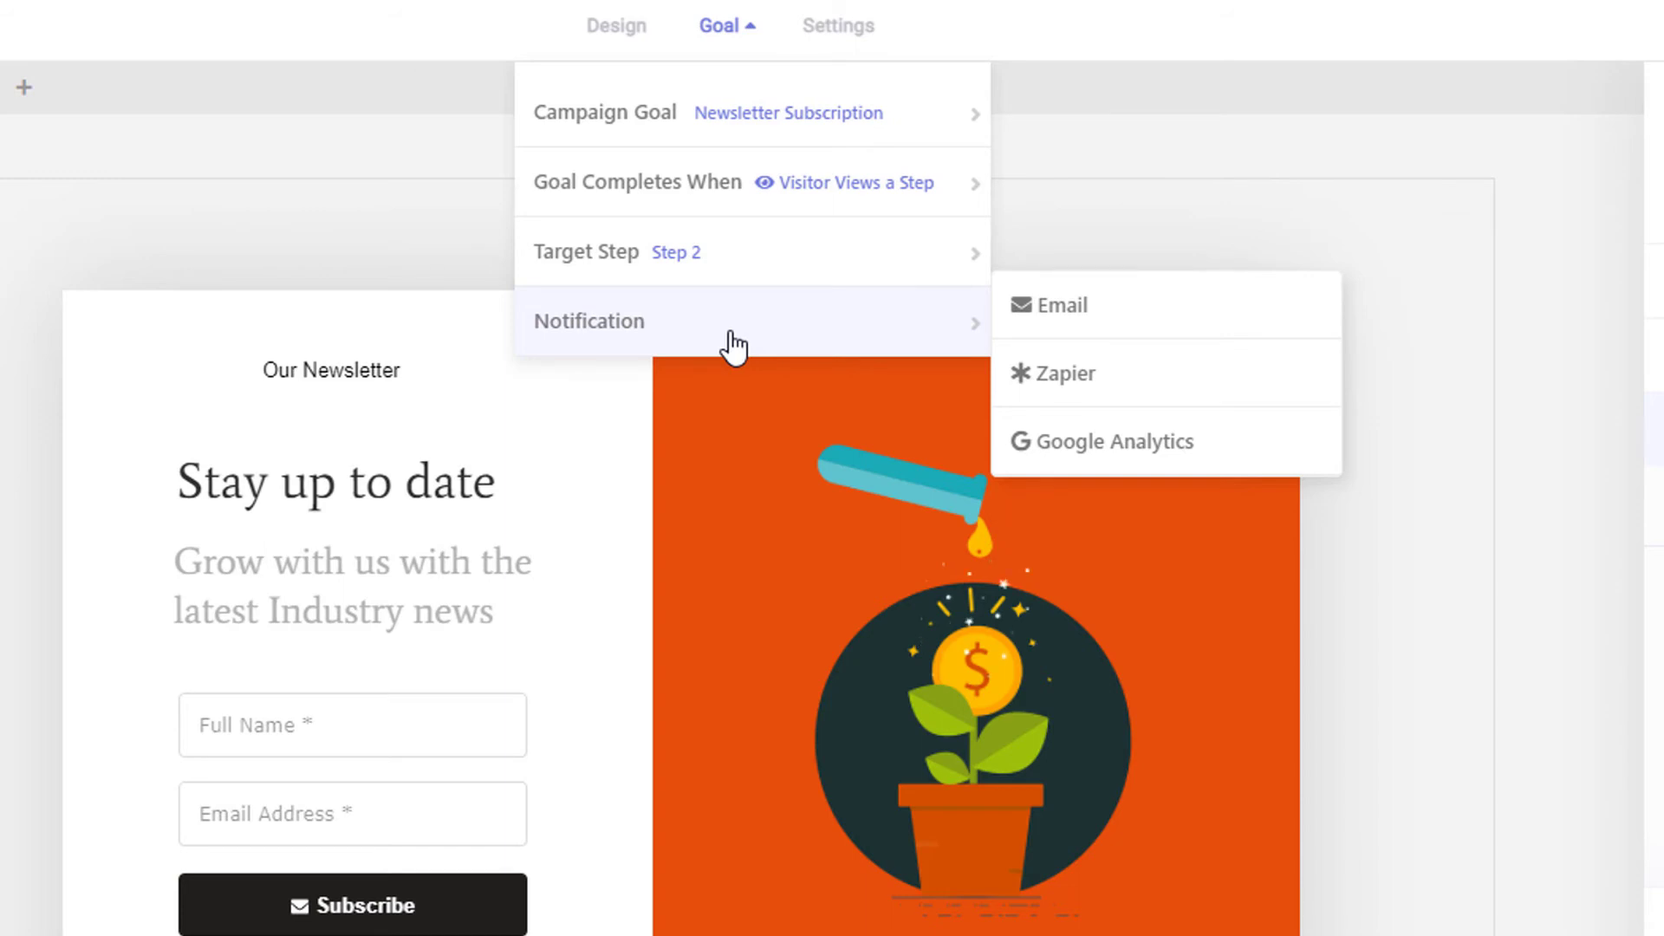
{"action": "left_click", "coordinate": [732, 346]}
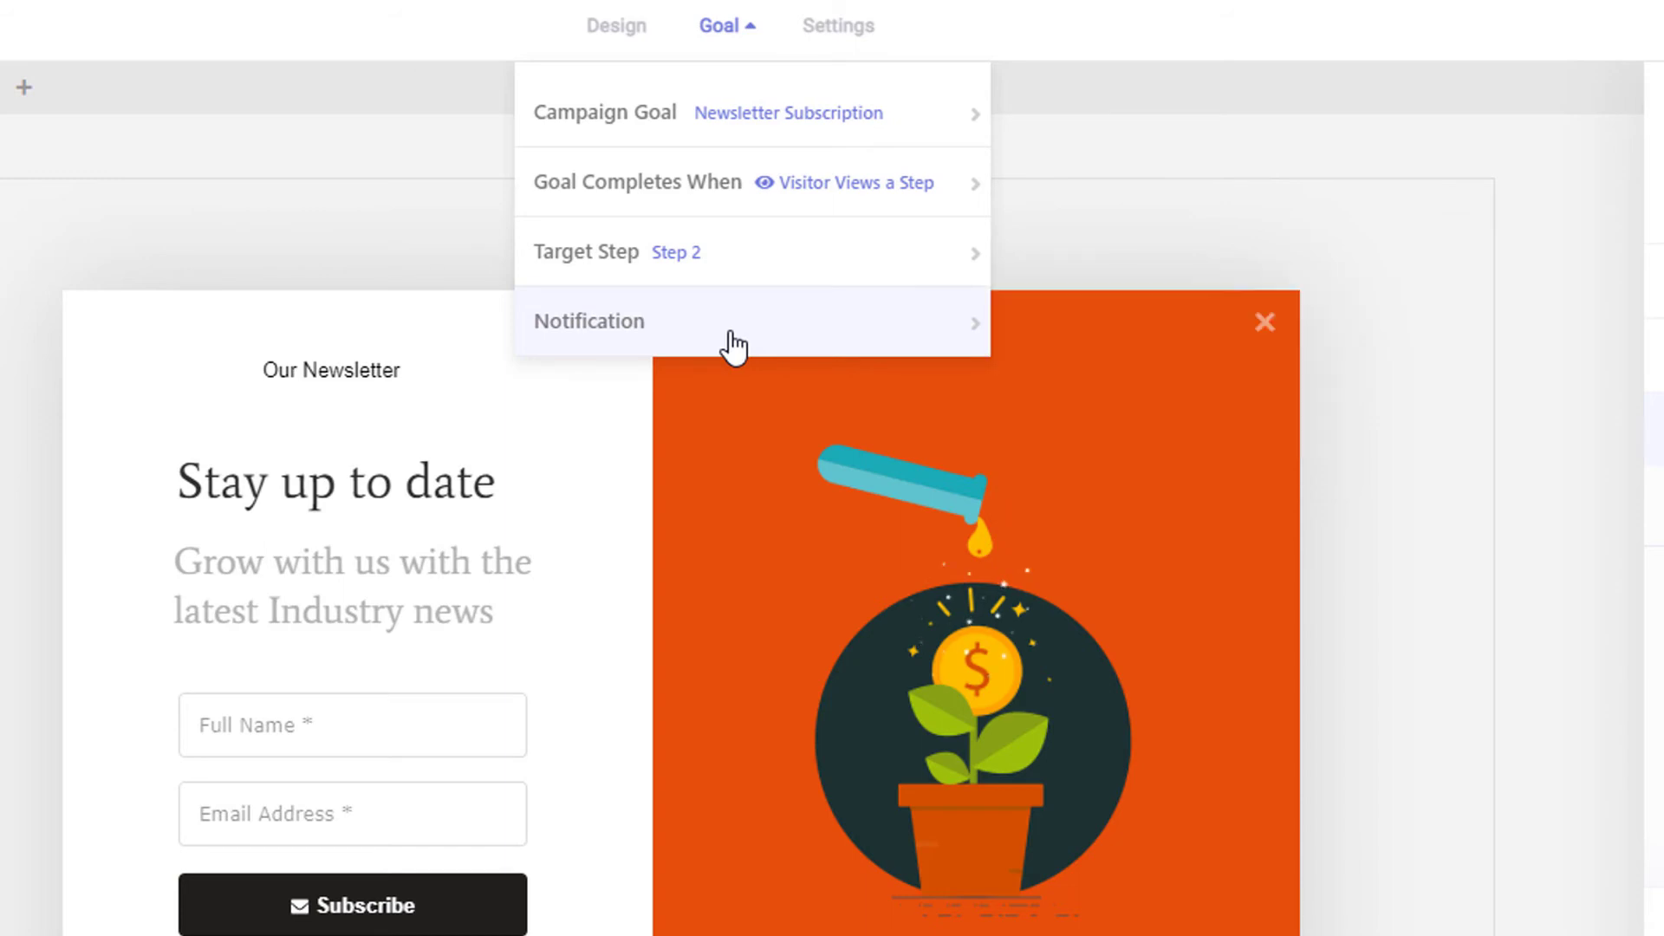
{"action": "left_click", "coordinate": [737, 35]}
- Review the Device, User Type and Traffic Source targeting choices in campaign Settings
{"action": "left_click", "coordinate": [862, 39]}
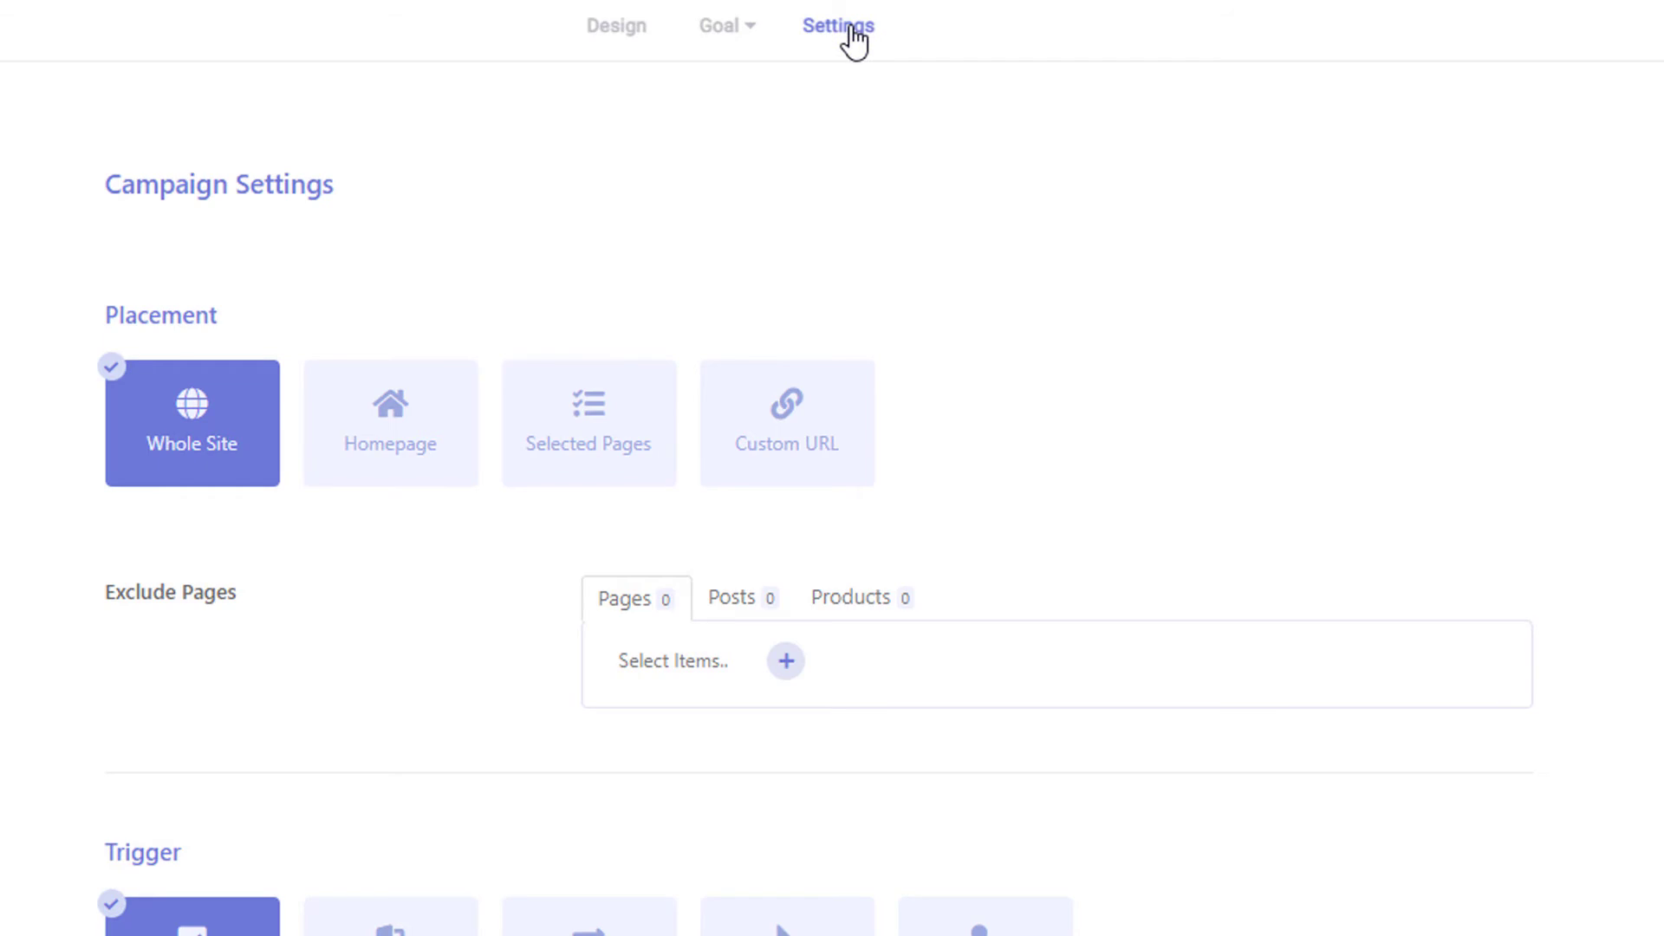
{"action": "scroll", "coordinate": [858, 227], "scroll_direction": "down", "scroll_amount": 5}
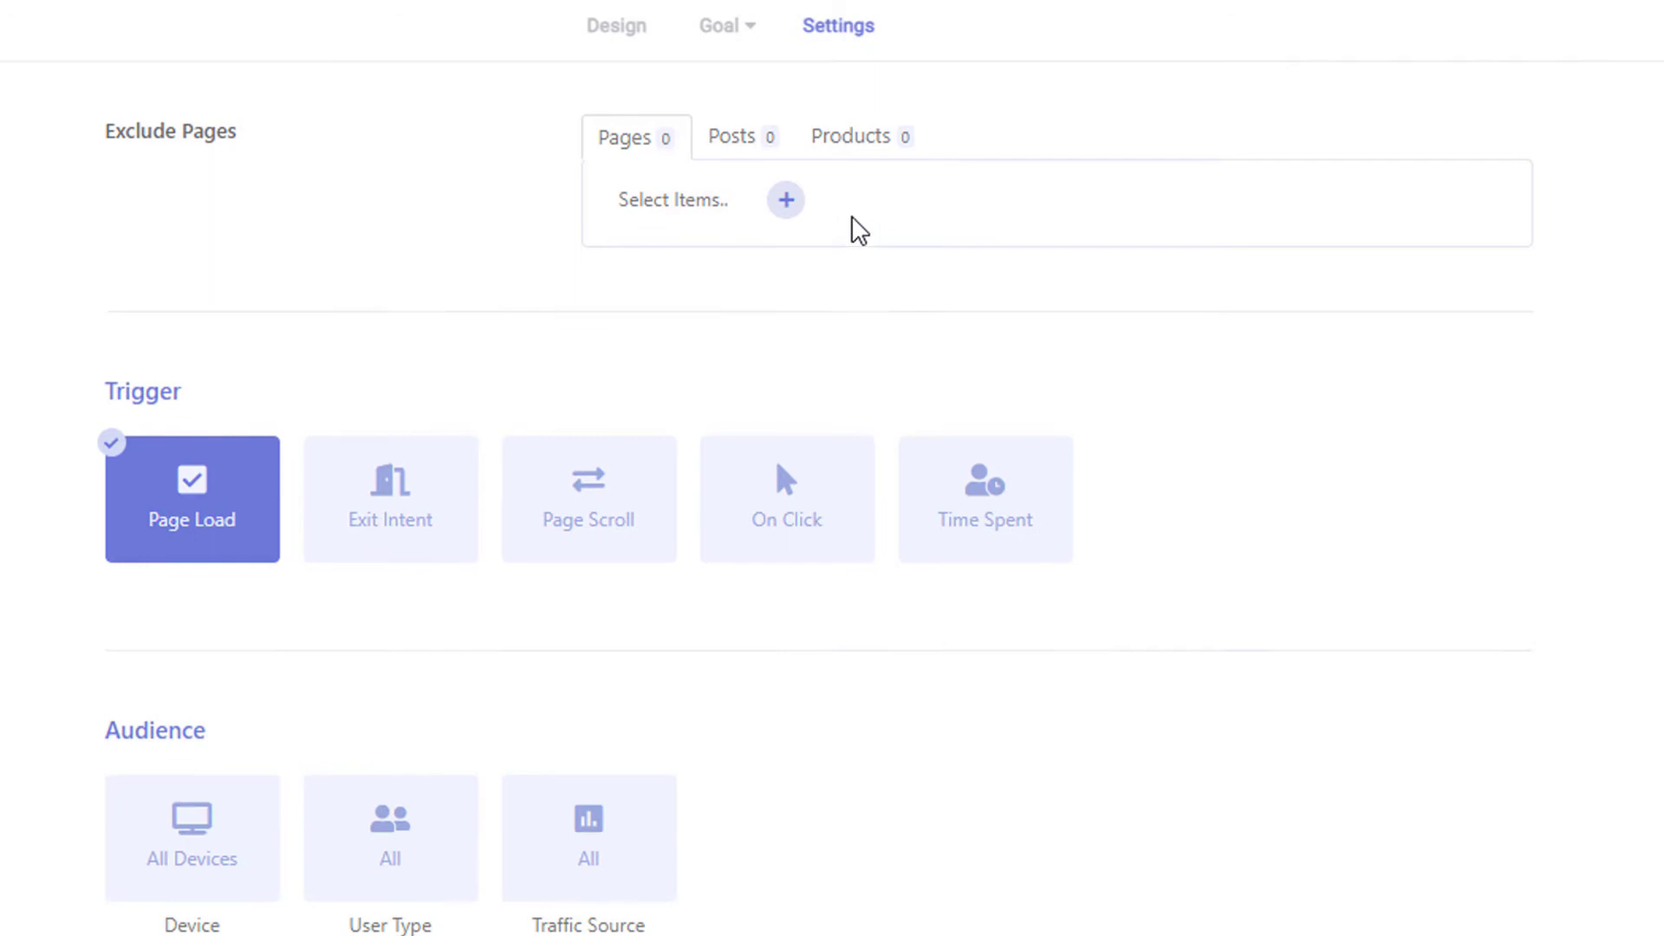
{"action": "scroll", "coordinate": [858, 230], "scroll_direction": "down", "scroll_amount": 2}
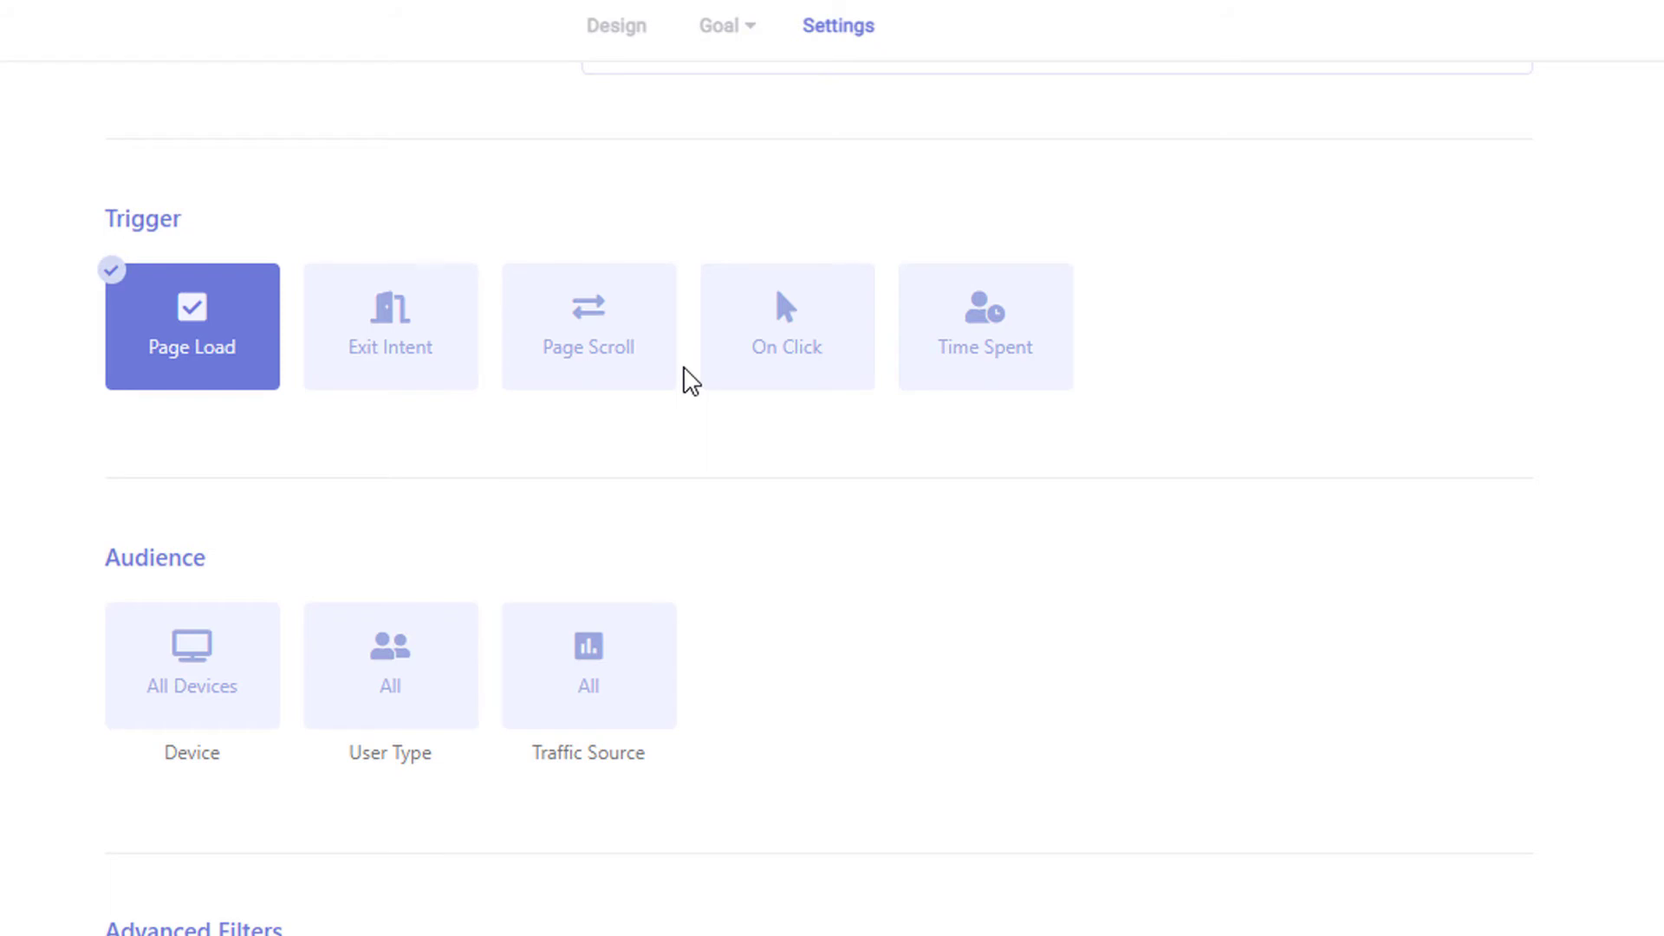
{"action": "left_click", "coordinate": [262, 665]}
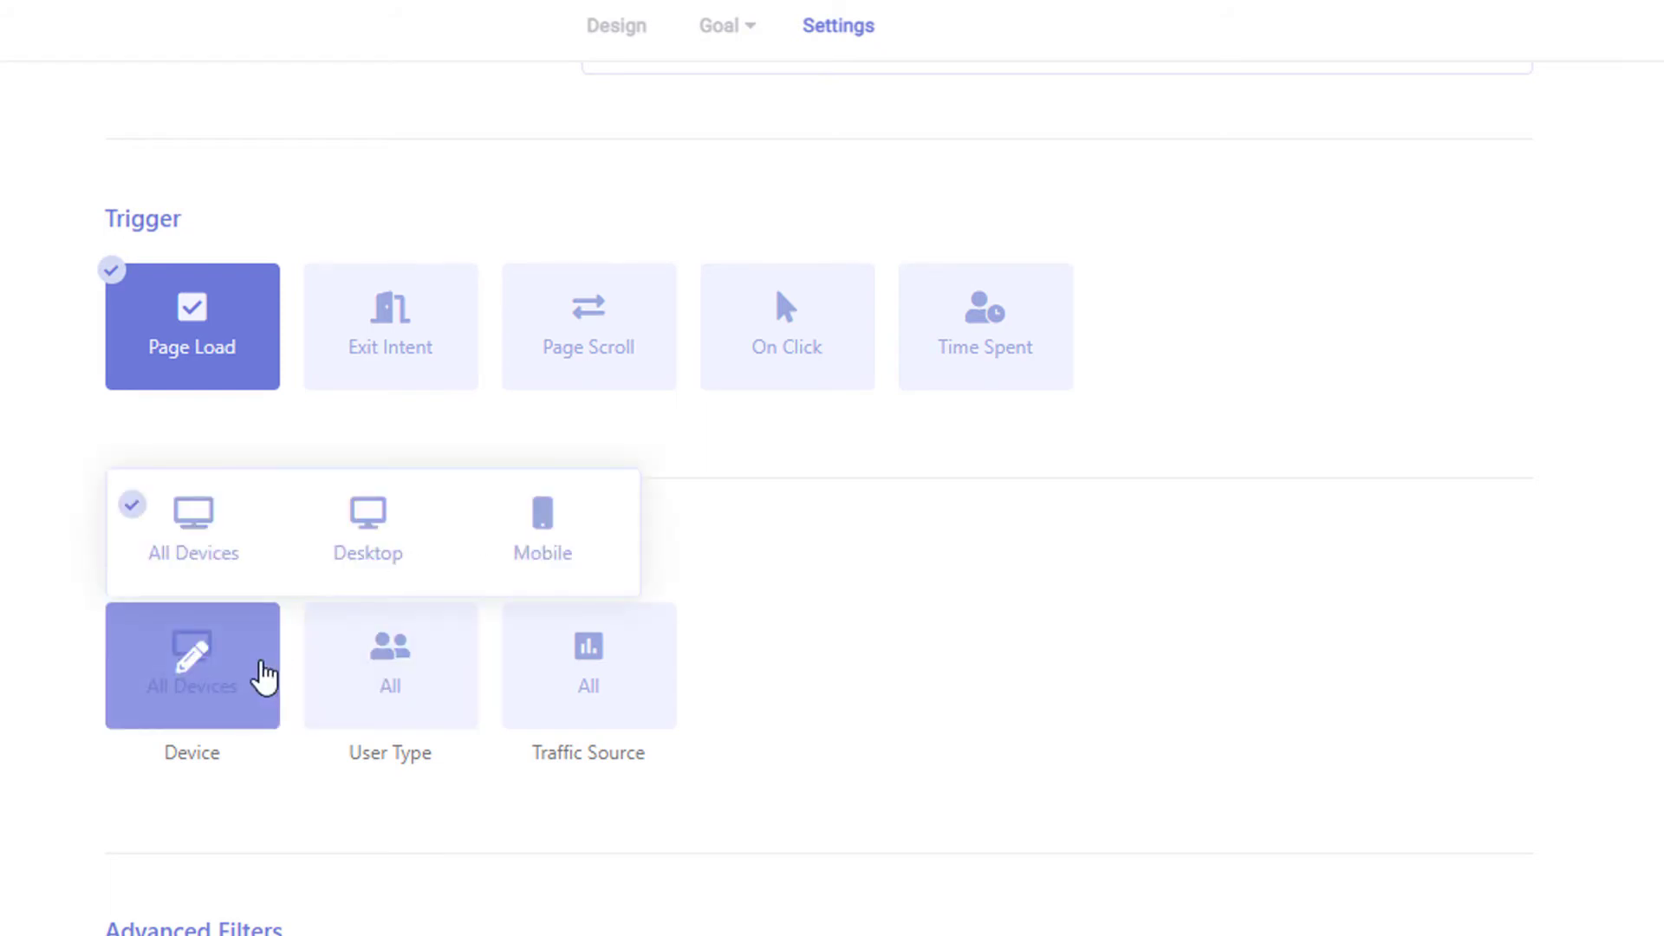
{"action": "left_click", "coordinate": [260, 677]}
{"action": "left_click", "coordinate": [336, 685]}
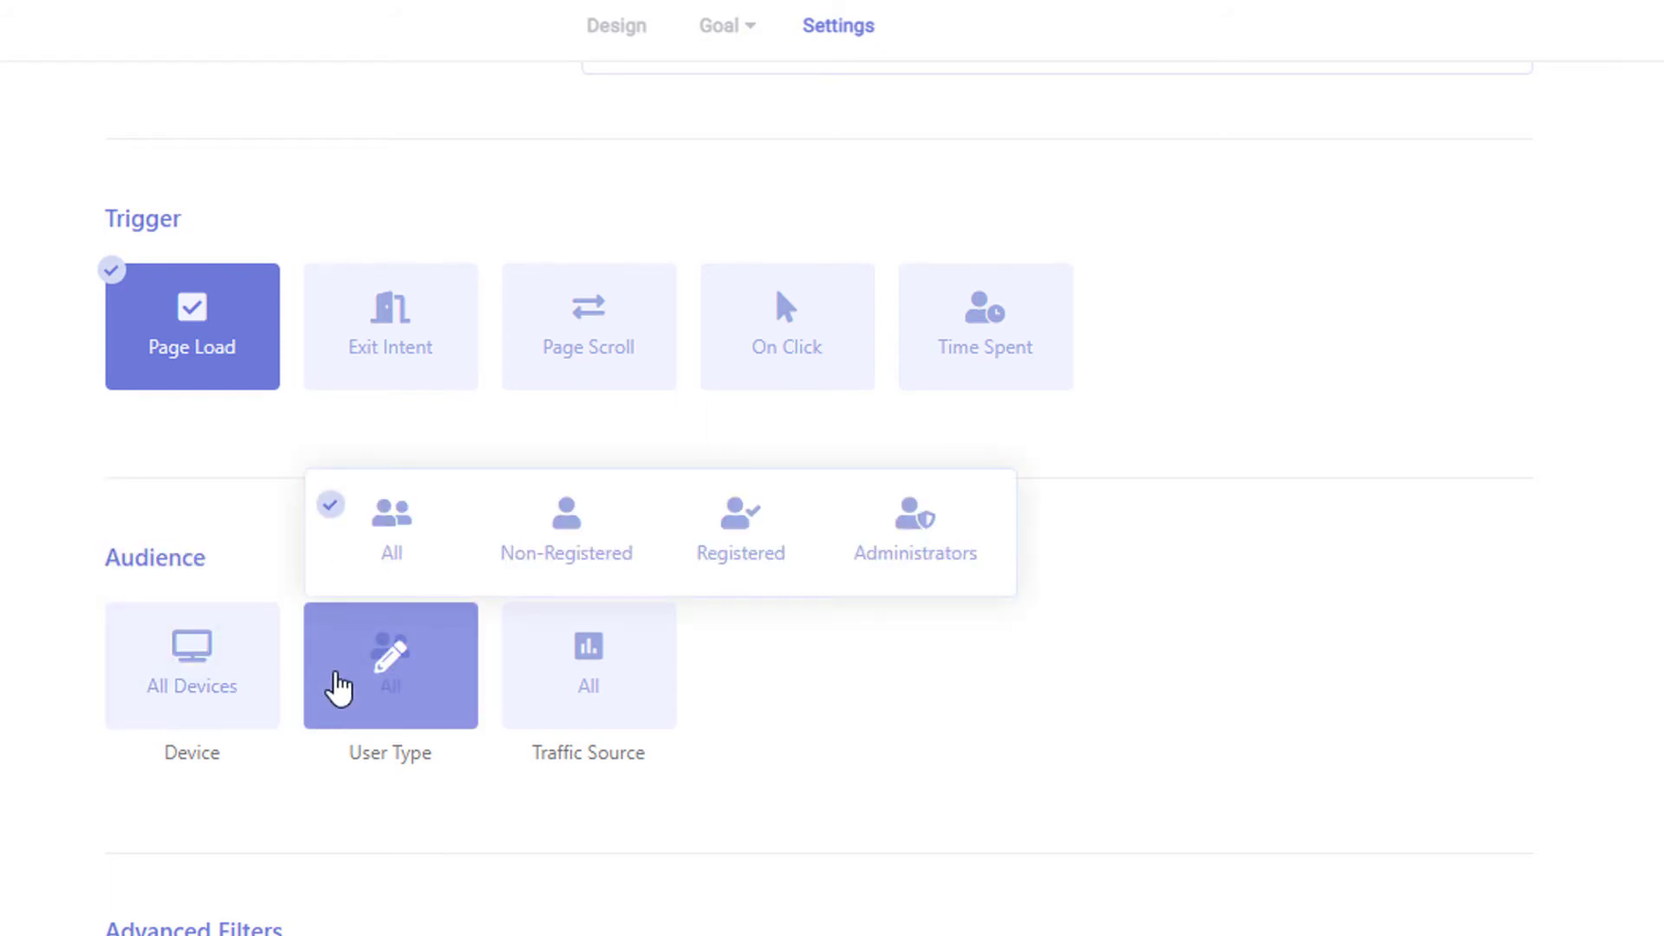
{"action": "left_click", "coordinate": [336, 685]}
{"action": "left_click", "coordinate": [579, 696]}
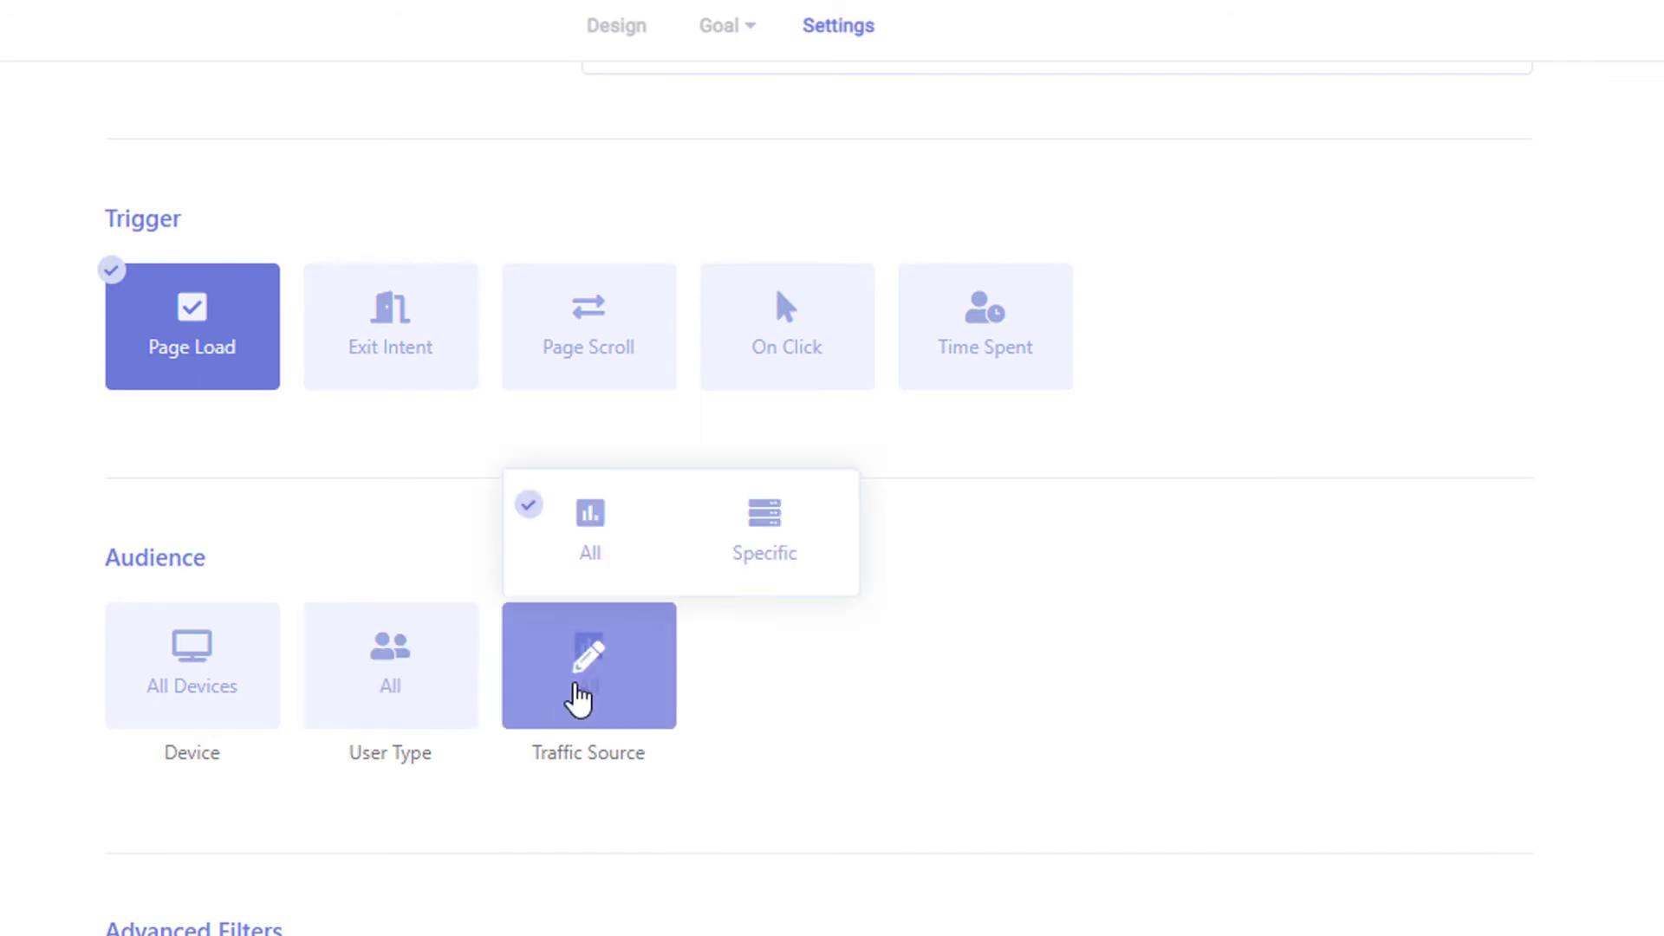
{"action": "left_click", "coordinate": [577, 695]}
- Browse the page, popup, location and Woocommerce advanced filter tabs
{"action": "scroll", "coordinate": [732, 831], "scroll_direction": "down", "scroll_amount": 5}
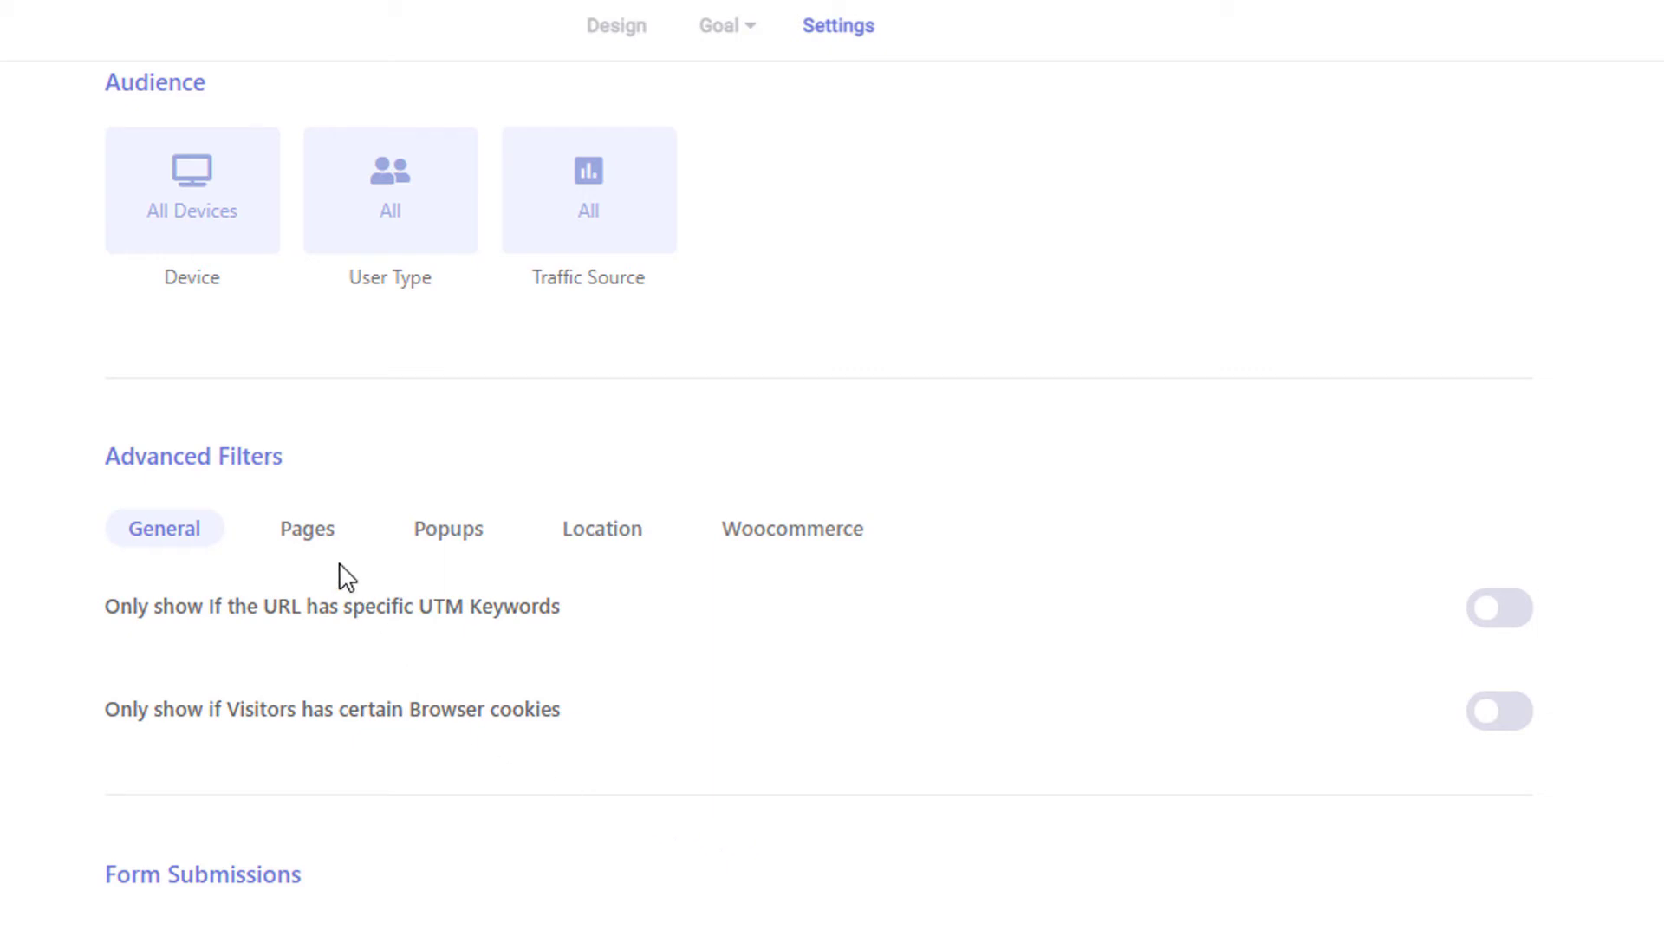
{"action": "left_click", "coordinate": [314, 539]}
{"action": "left_click", "coordinate": [445, 556]}
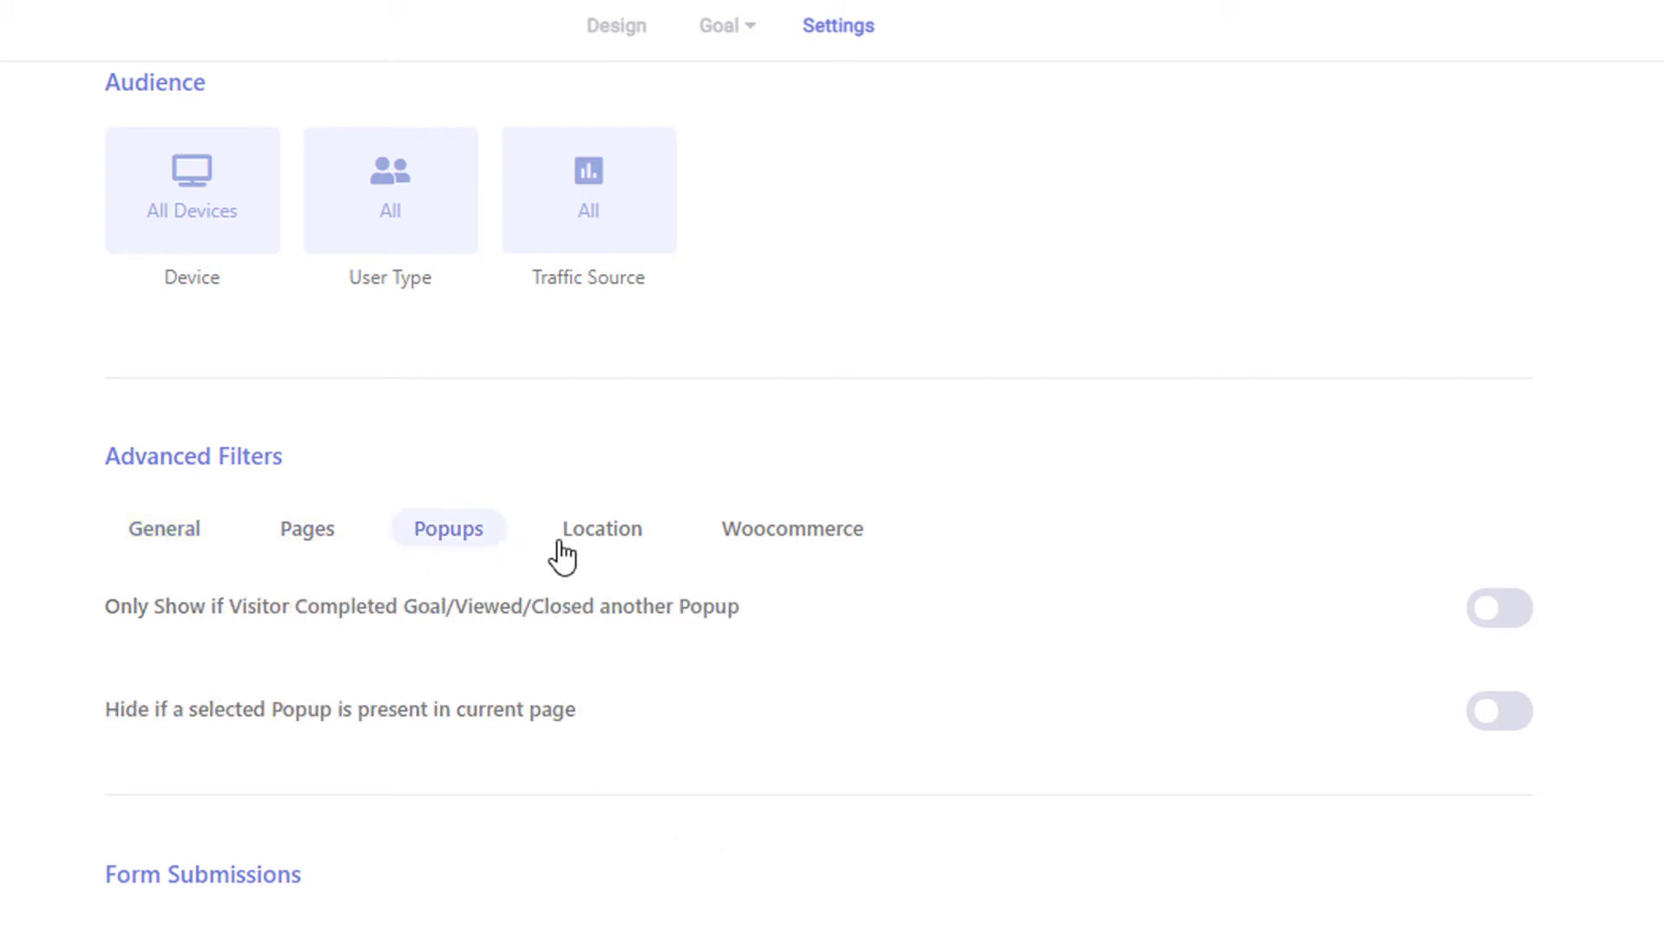
{"action": "left_click", "coordinate": [585, 551]}
{"action": "left_click", "coordinate": [790, 551]}
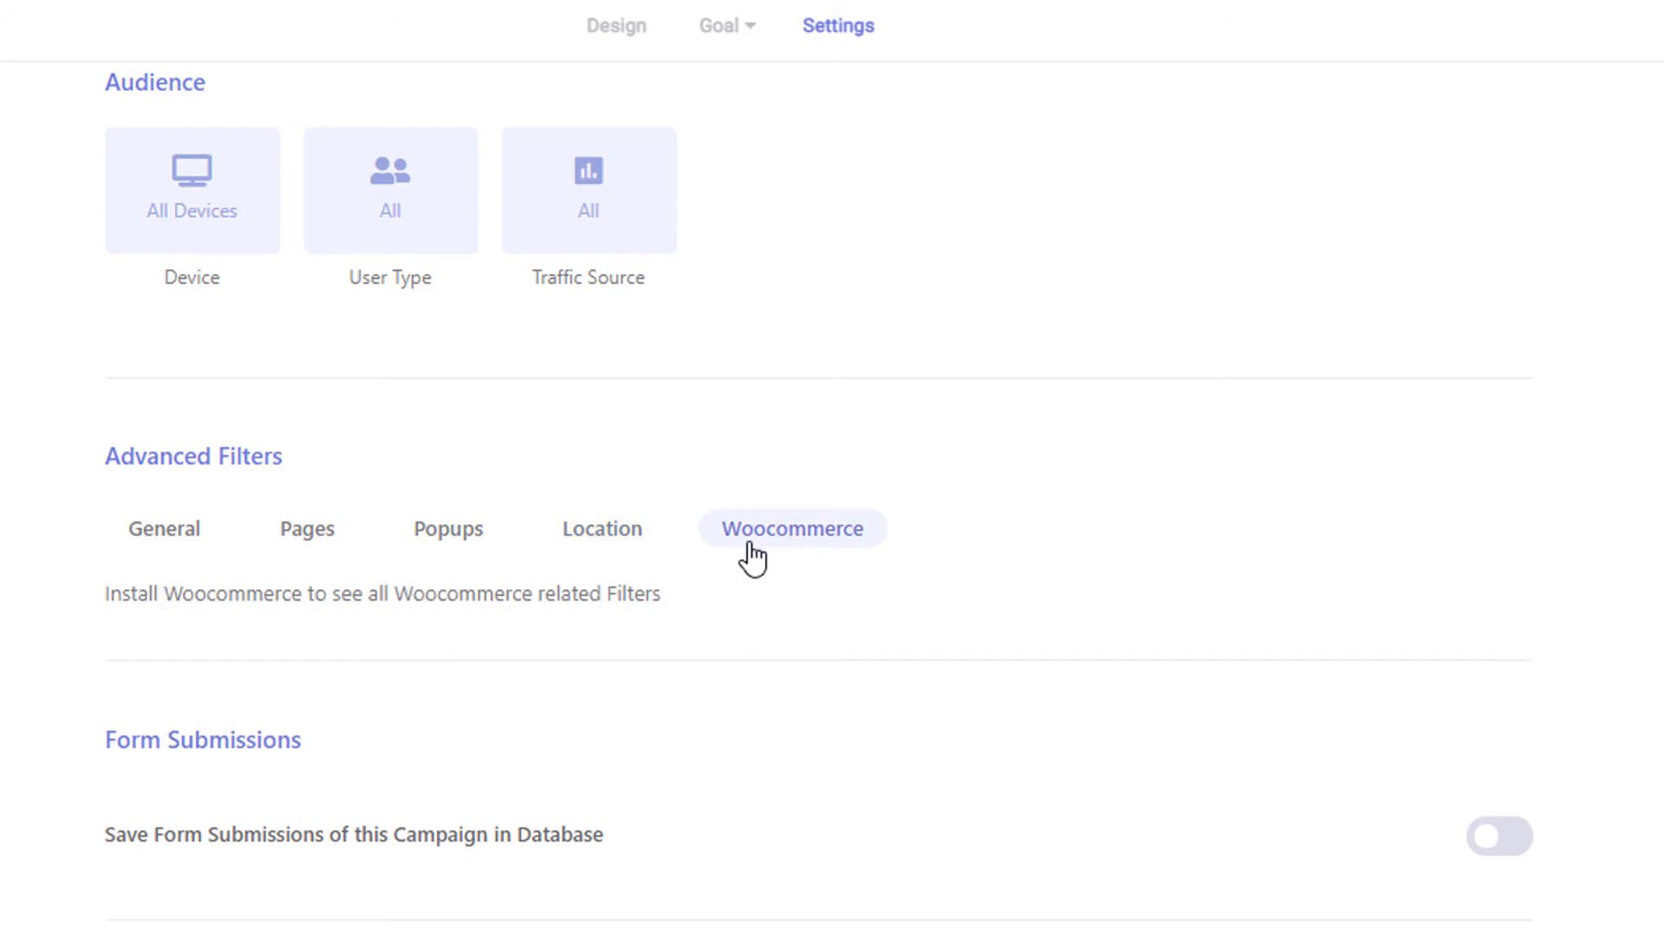
{"action": "left_click", "coordinate": [188, 546]}
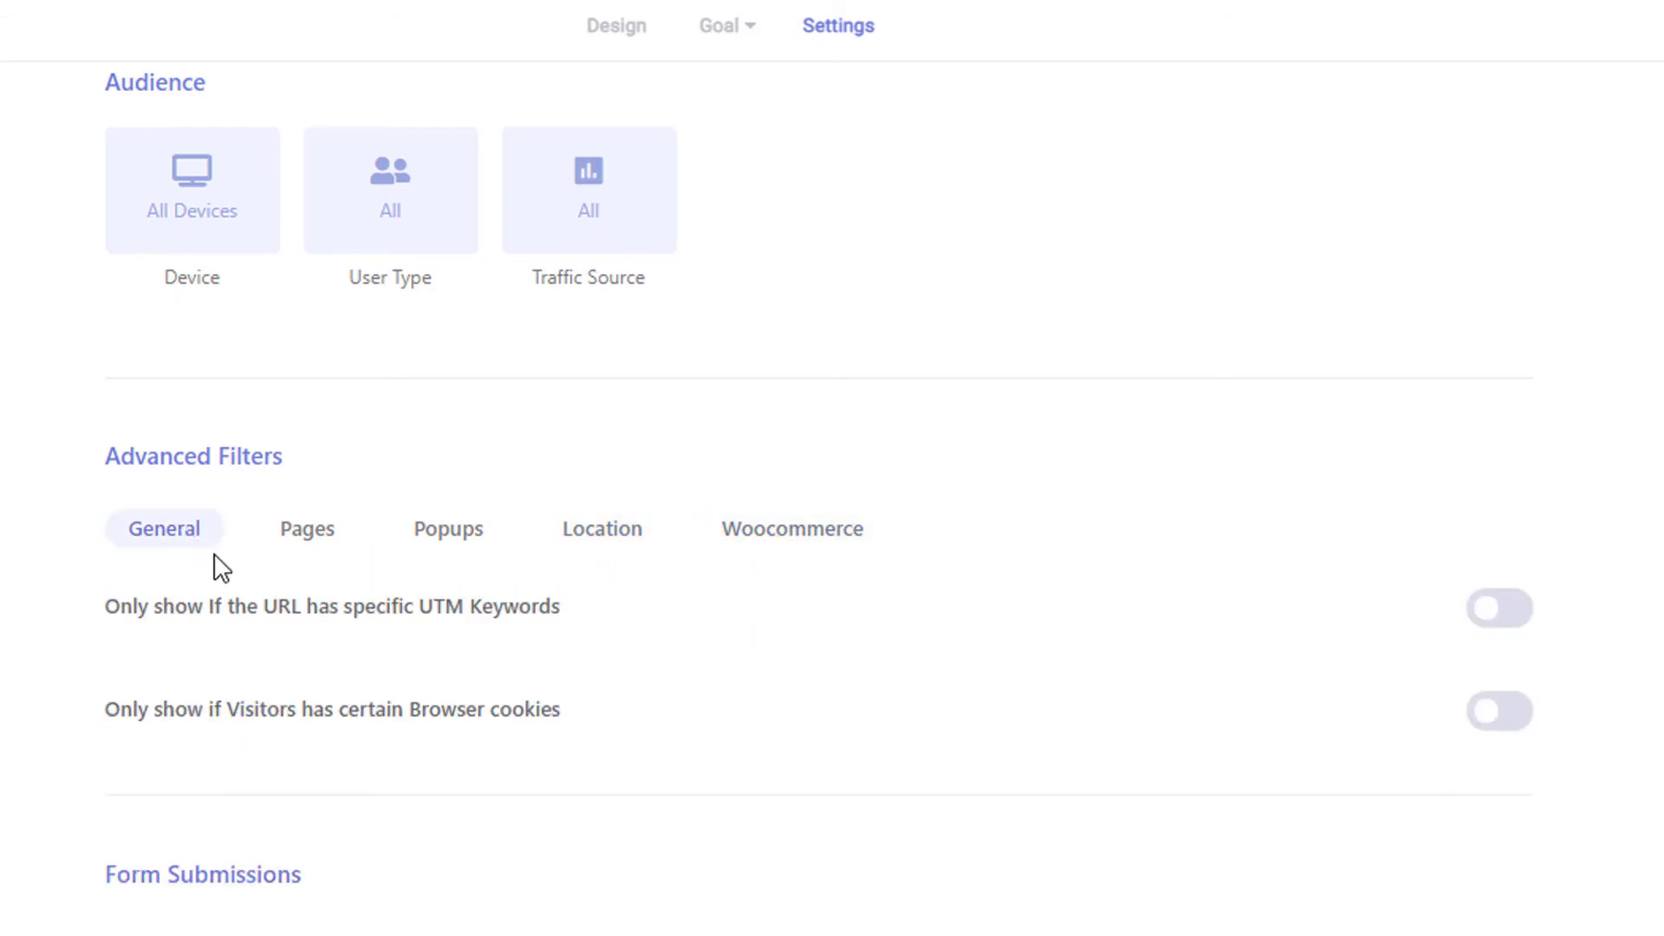
- Enable saving form submissions to the database and save the campaign as a draft
{"action": "scroll", "coordinate": [588, 813], "scroll_direction": "down", "scroll_amount": 10}
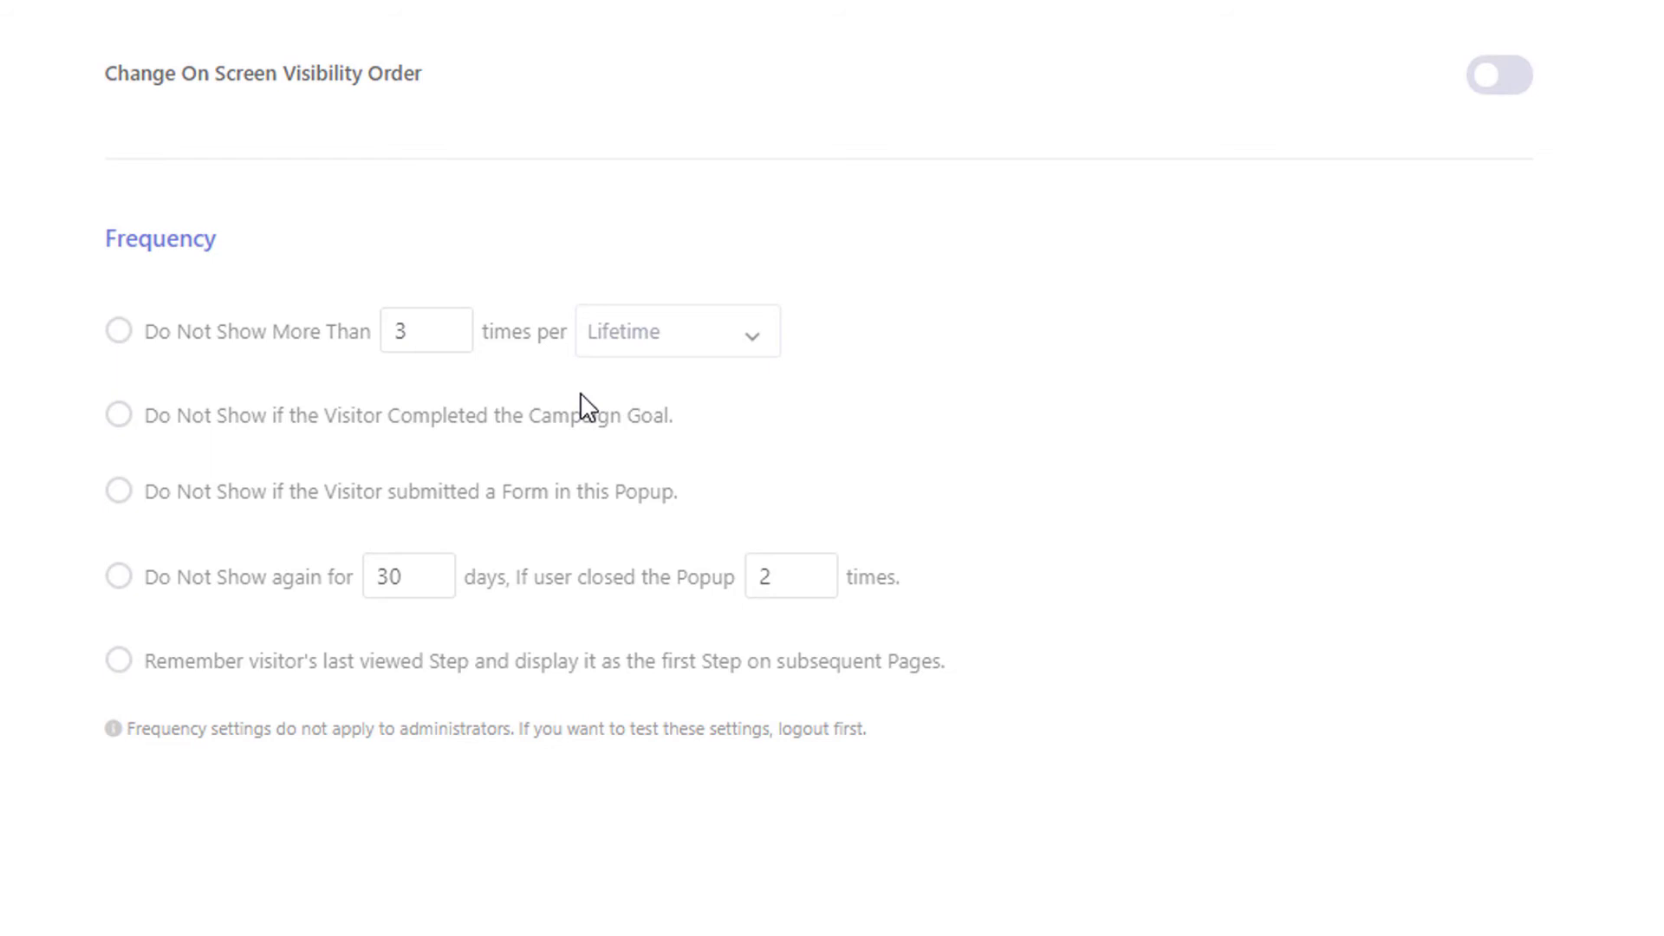
{"action": "scroll", "coordinate": [580, 394], "scroll_direction": "up", "scroll_amount": 5}
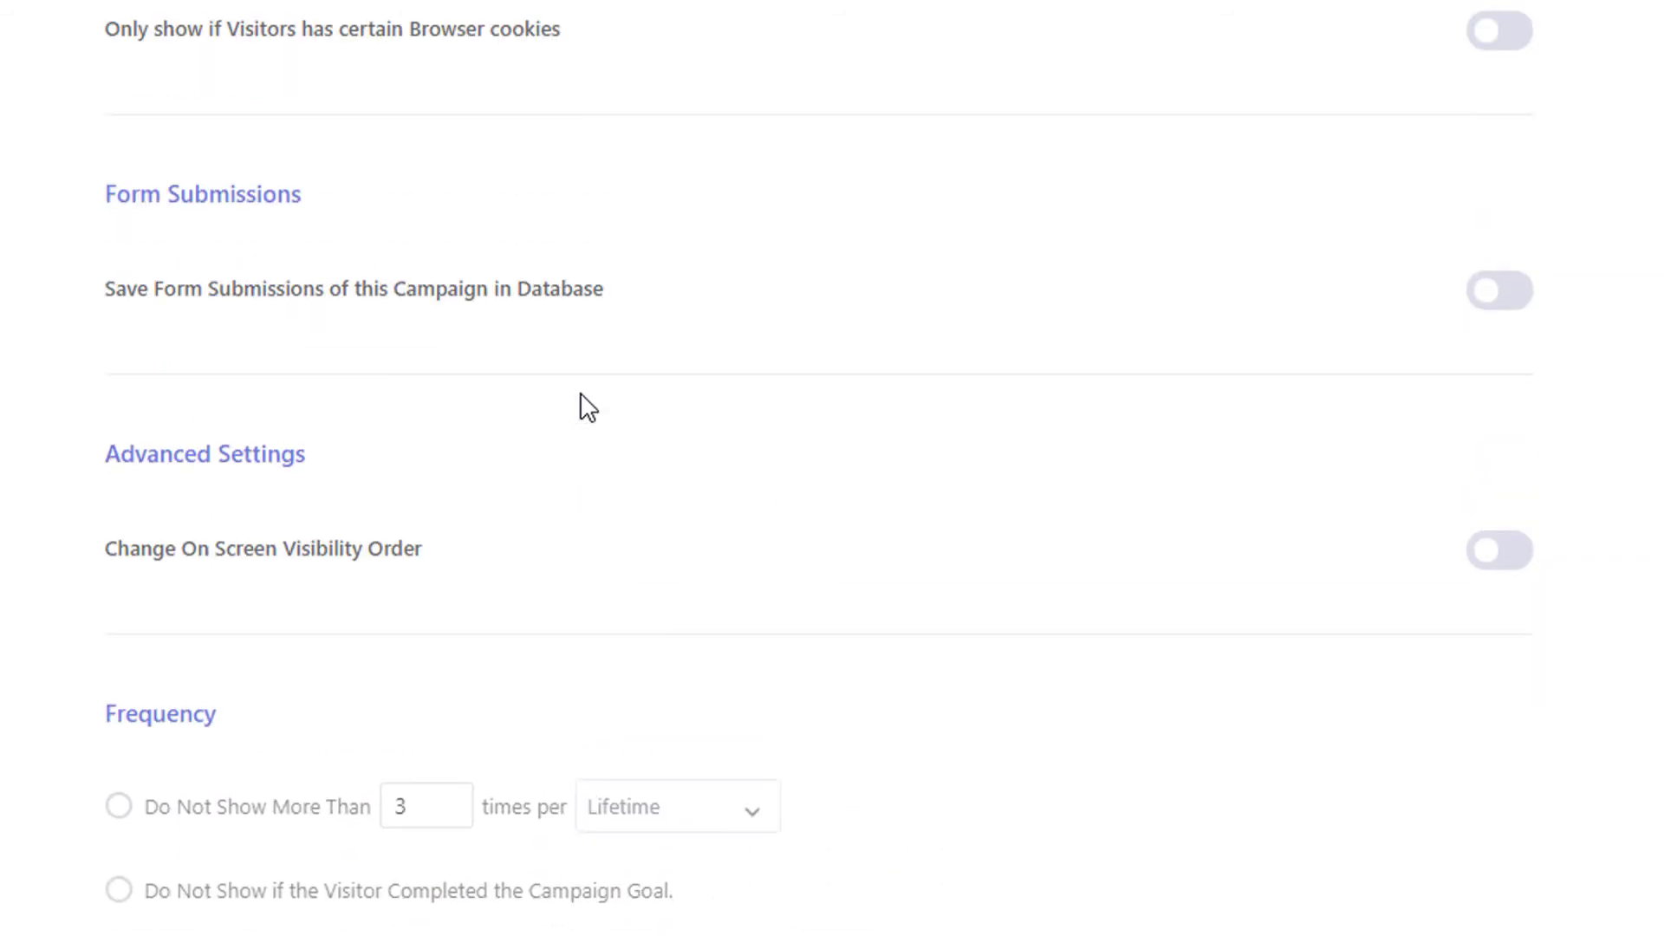
{"action": "left_click", "coordinate": [1516, 318]}
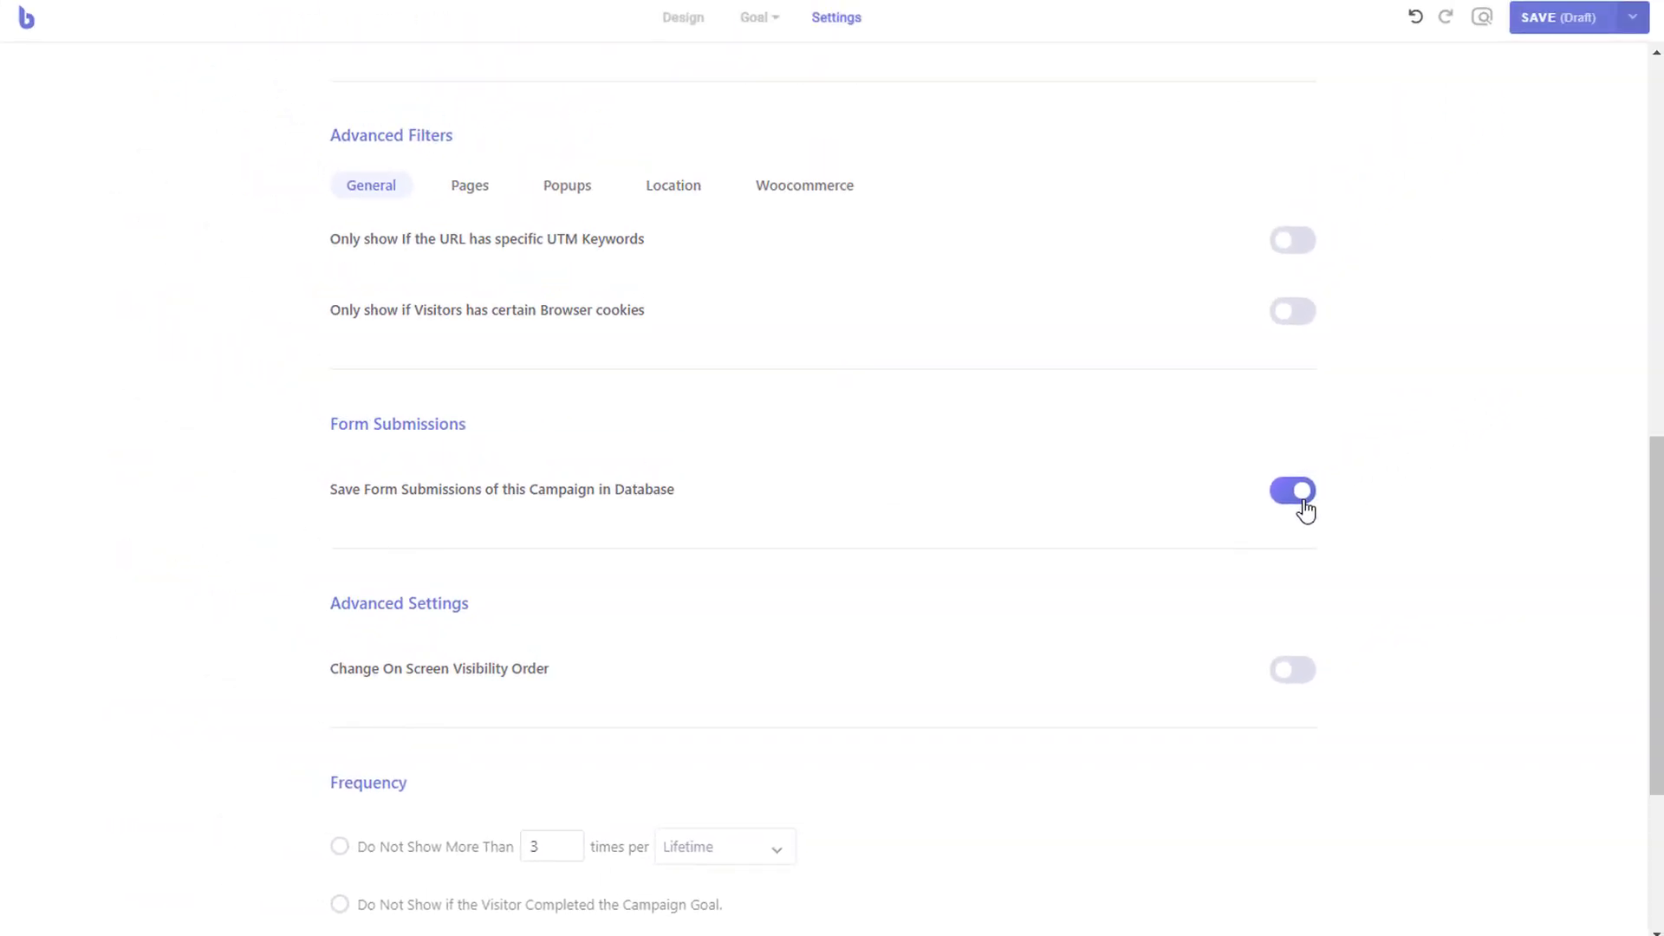
{"action": "left_click", "coordinate": [1540, 26]}
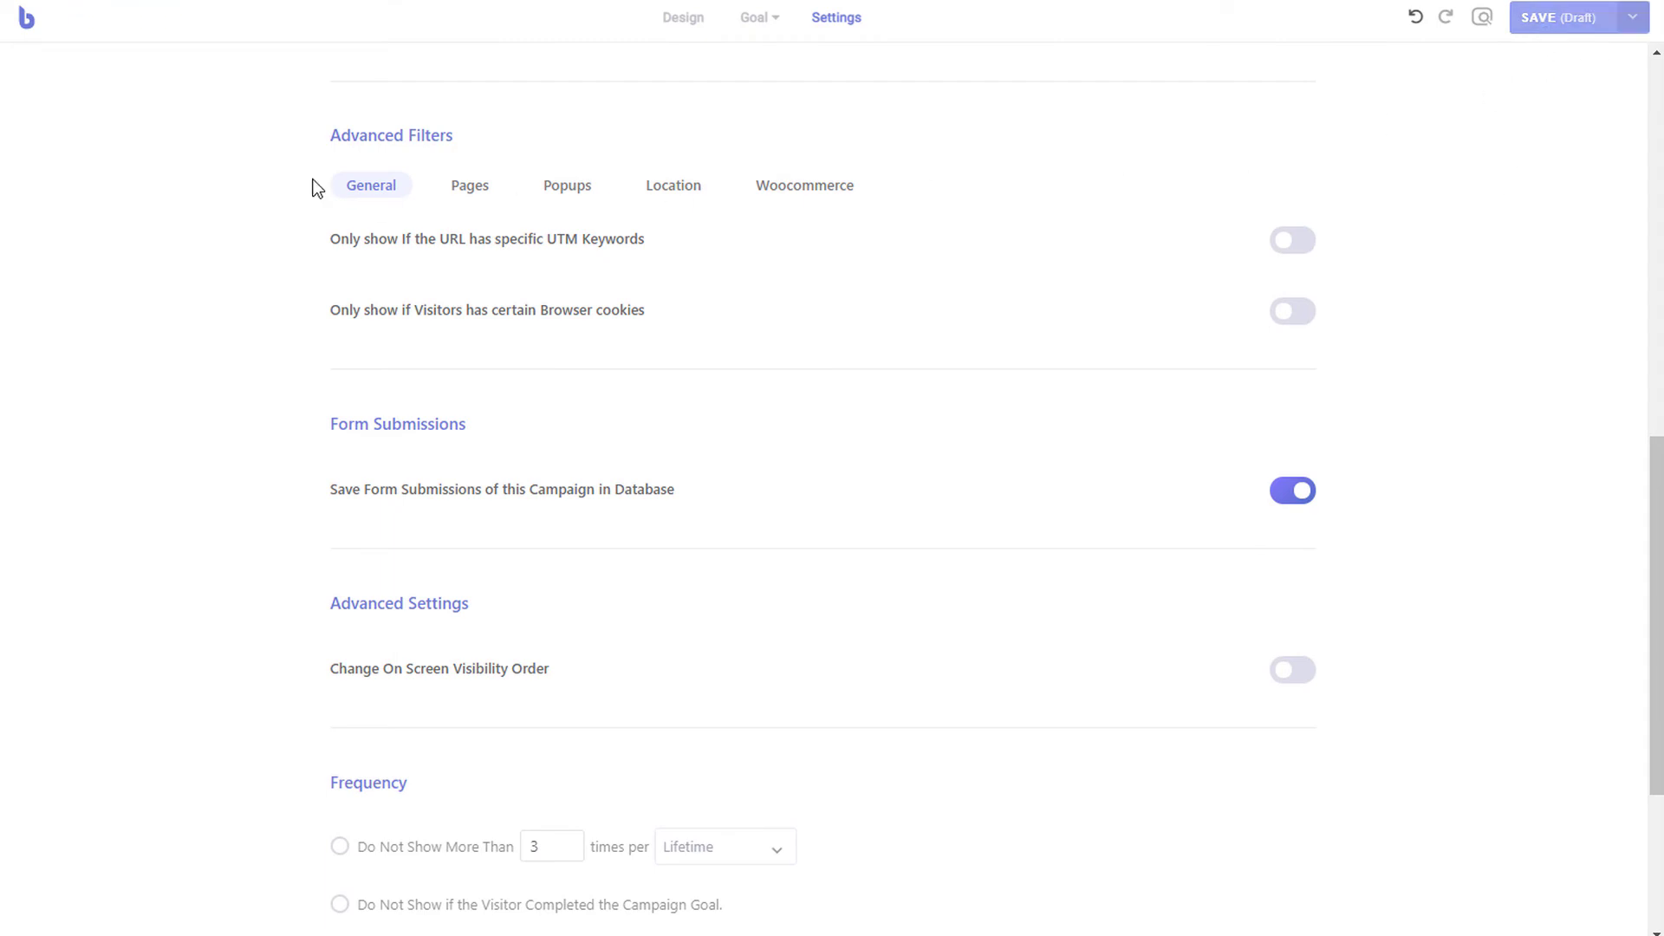
- Open Brave's Form Submissions page showing My New Popup's entries
{"action": "left_click", "coordinate": [39, 33]}
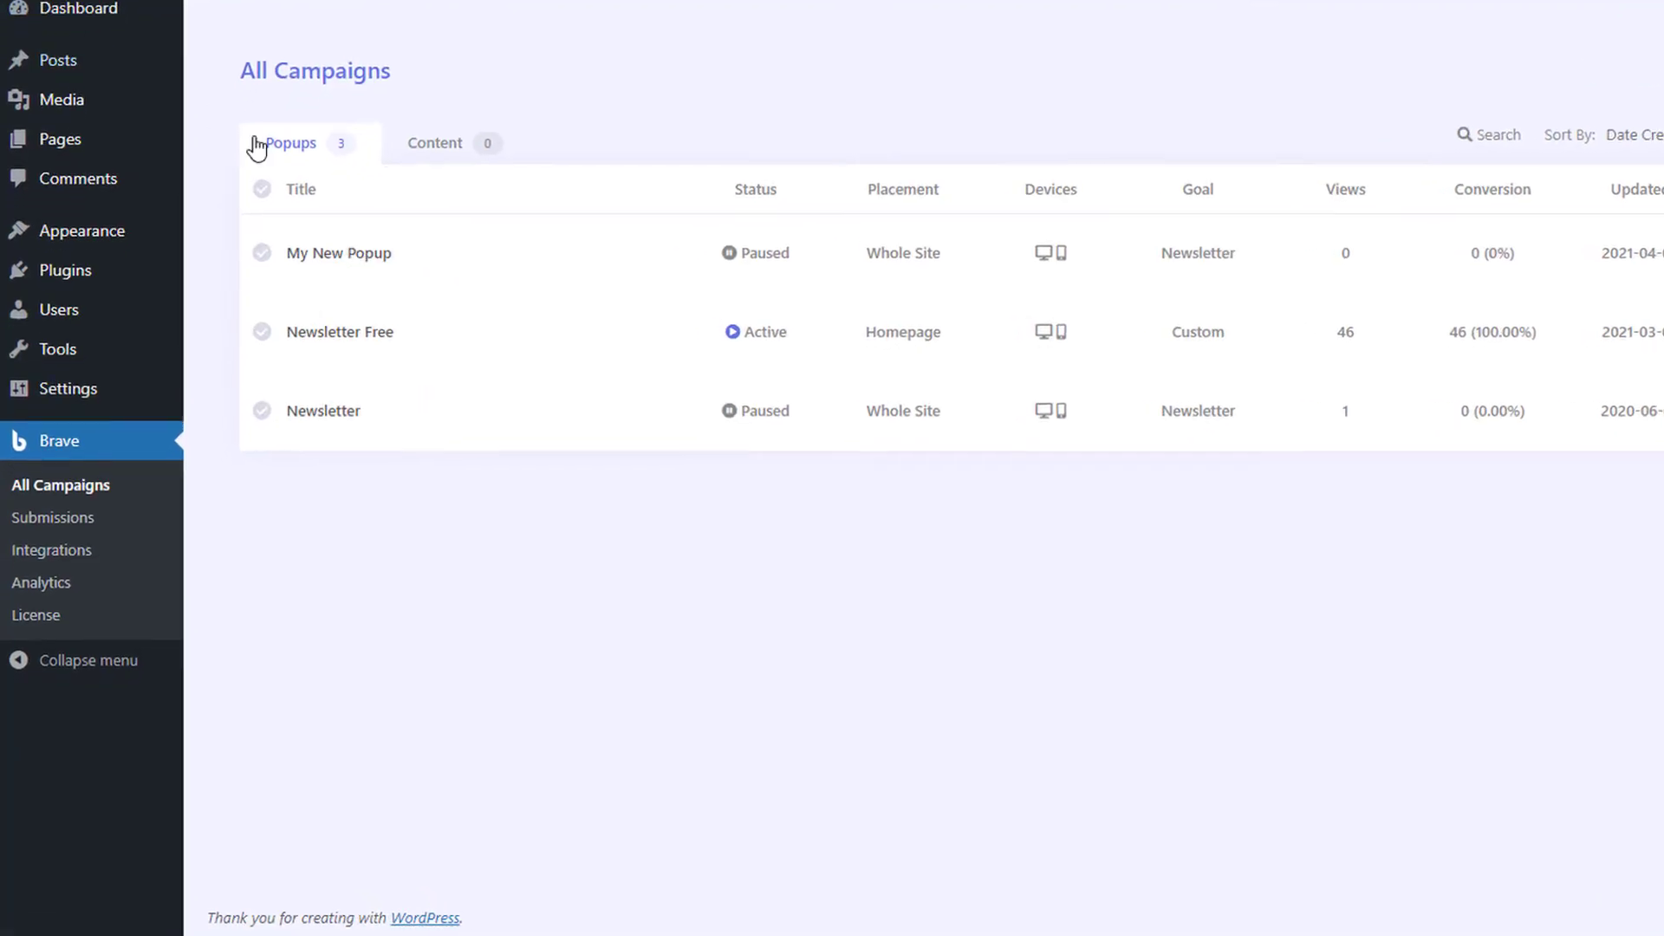
{"action": "left_click", "coordinate": [74, 544]}
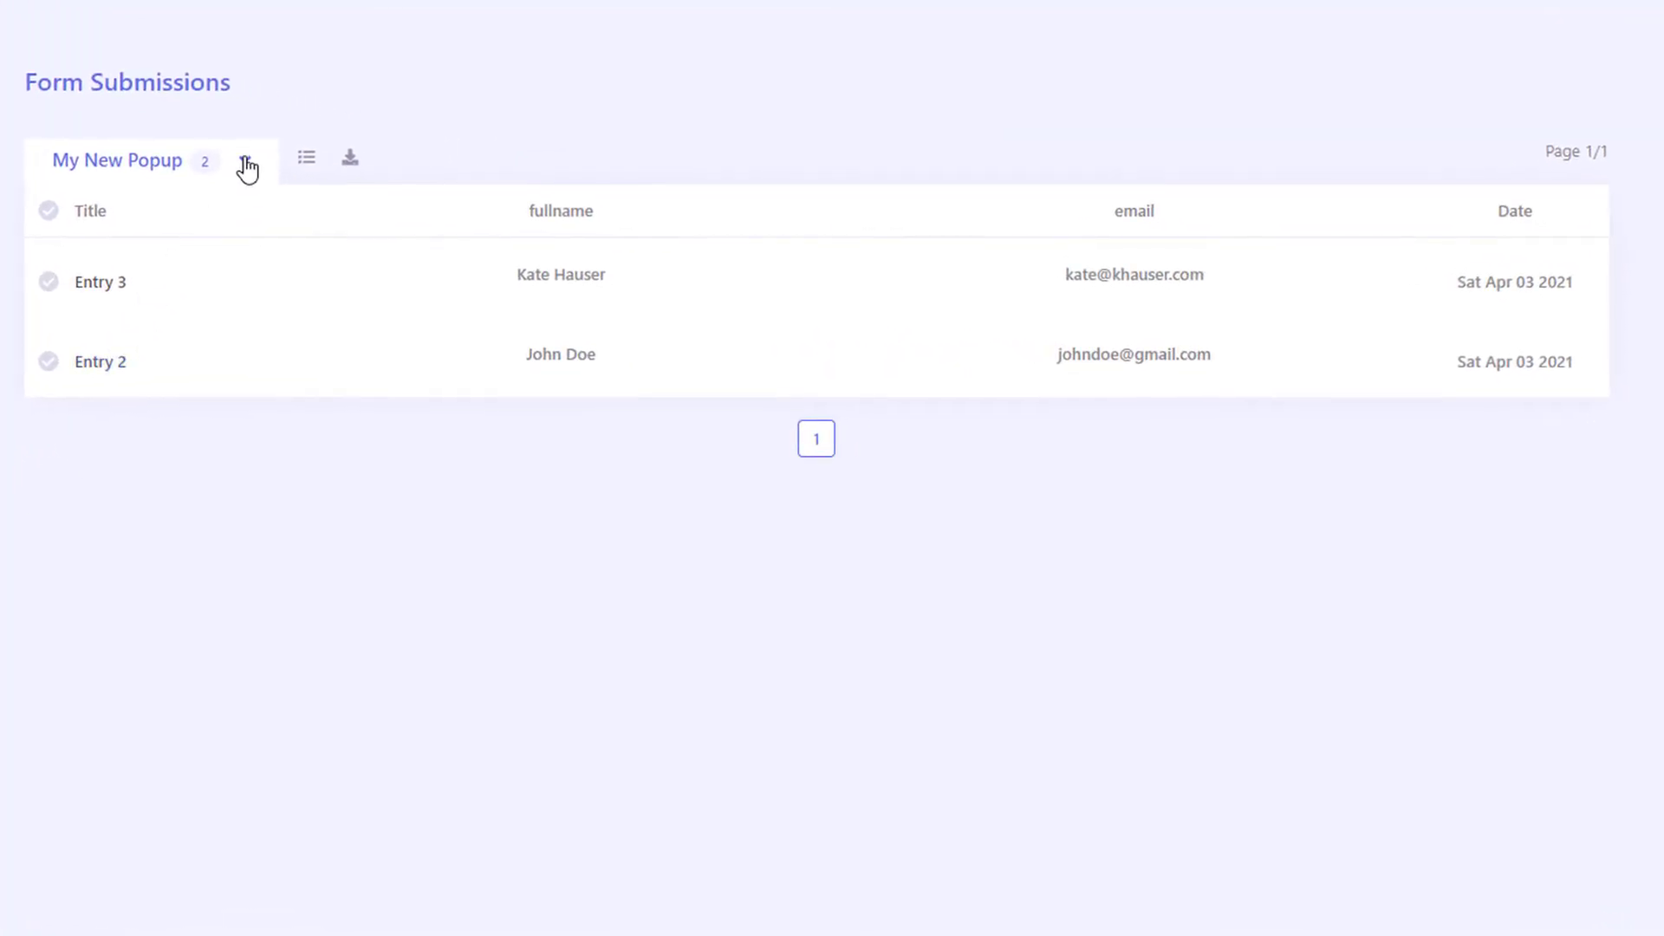
{"action": "left_click", "coordinate": [246, 164]}
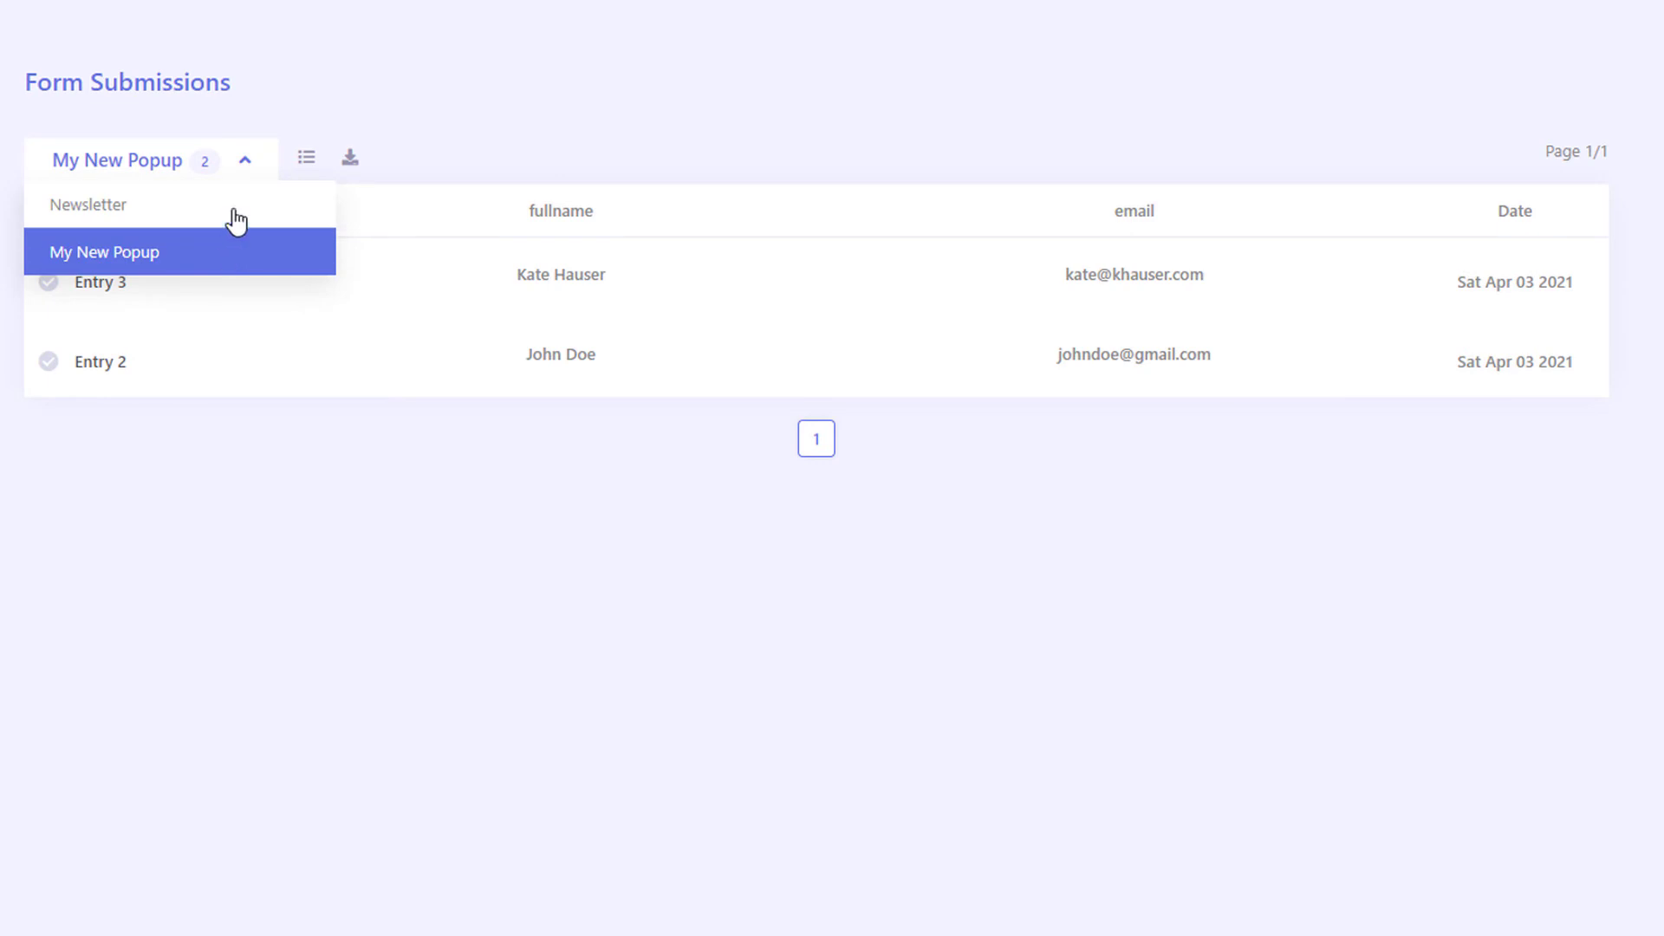
{"action": "left_click", "coordinate": [247, 164]}
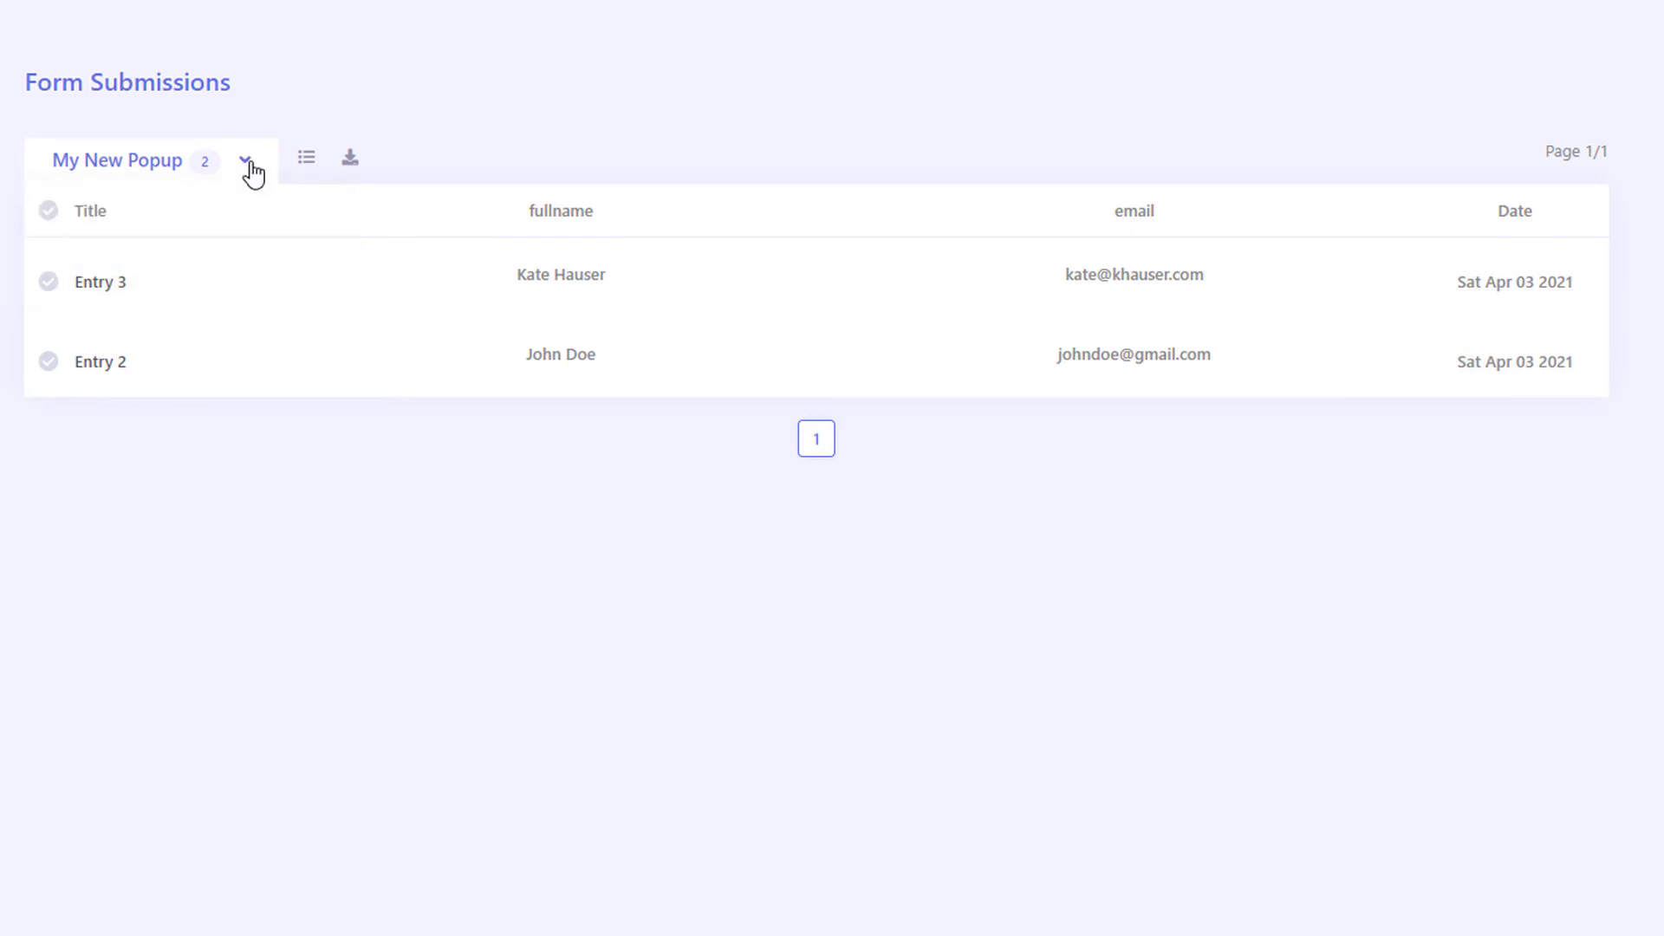
- Add a Visitor's Device column after fullname and email, and update the table
{"action": "left_click", "coordinate": [306, 159]}
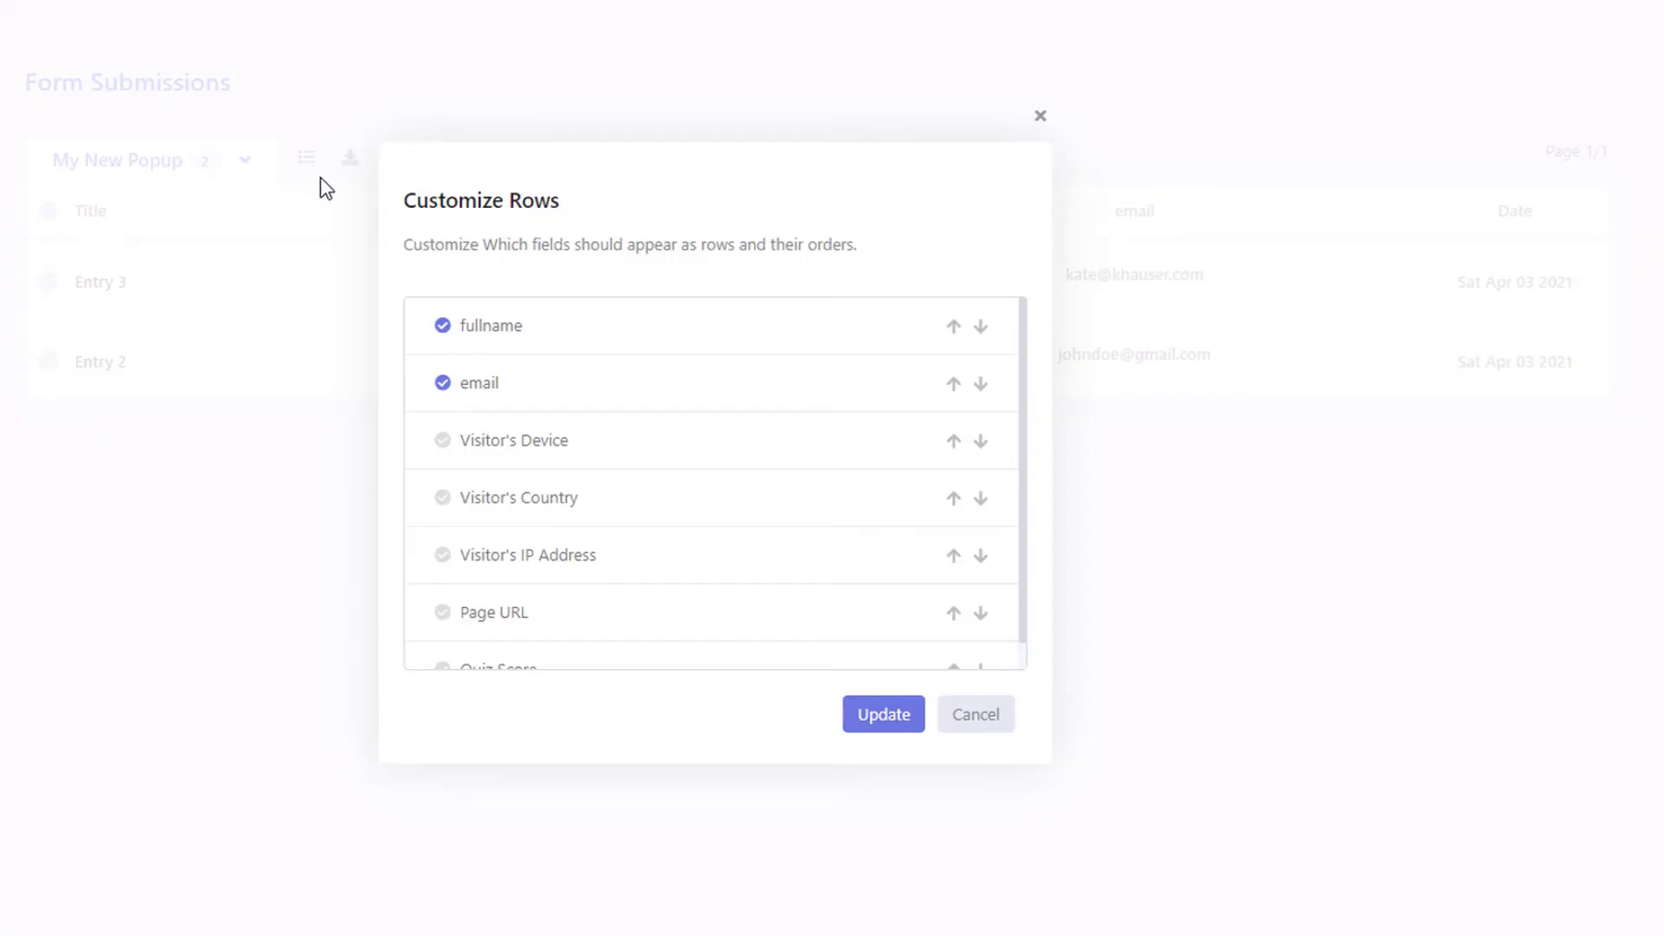
{"action": "scroll", "coordinate": [611, 351], "scroll_direction": "down", "scroll_amount": 1}
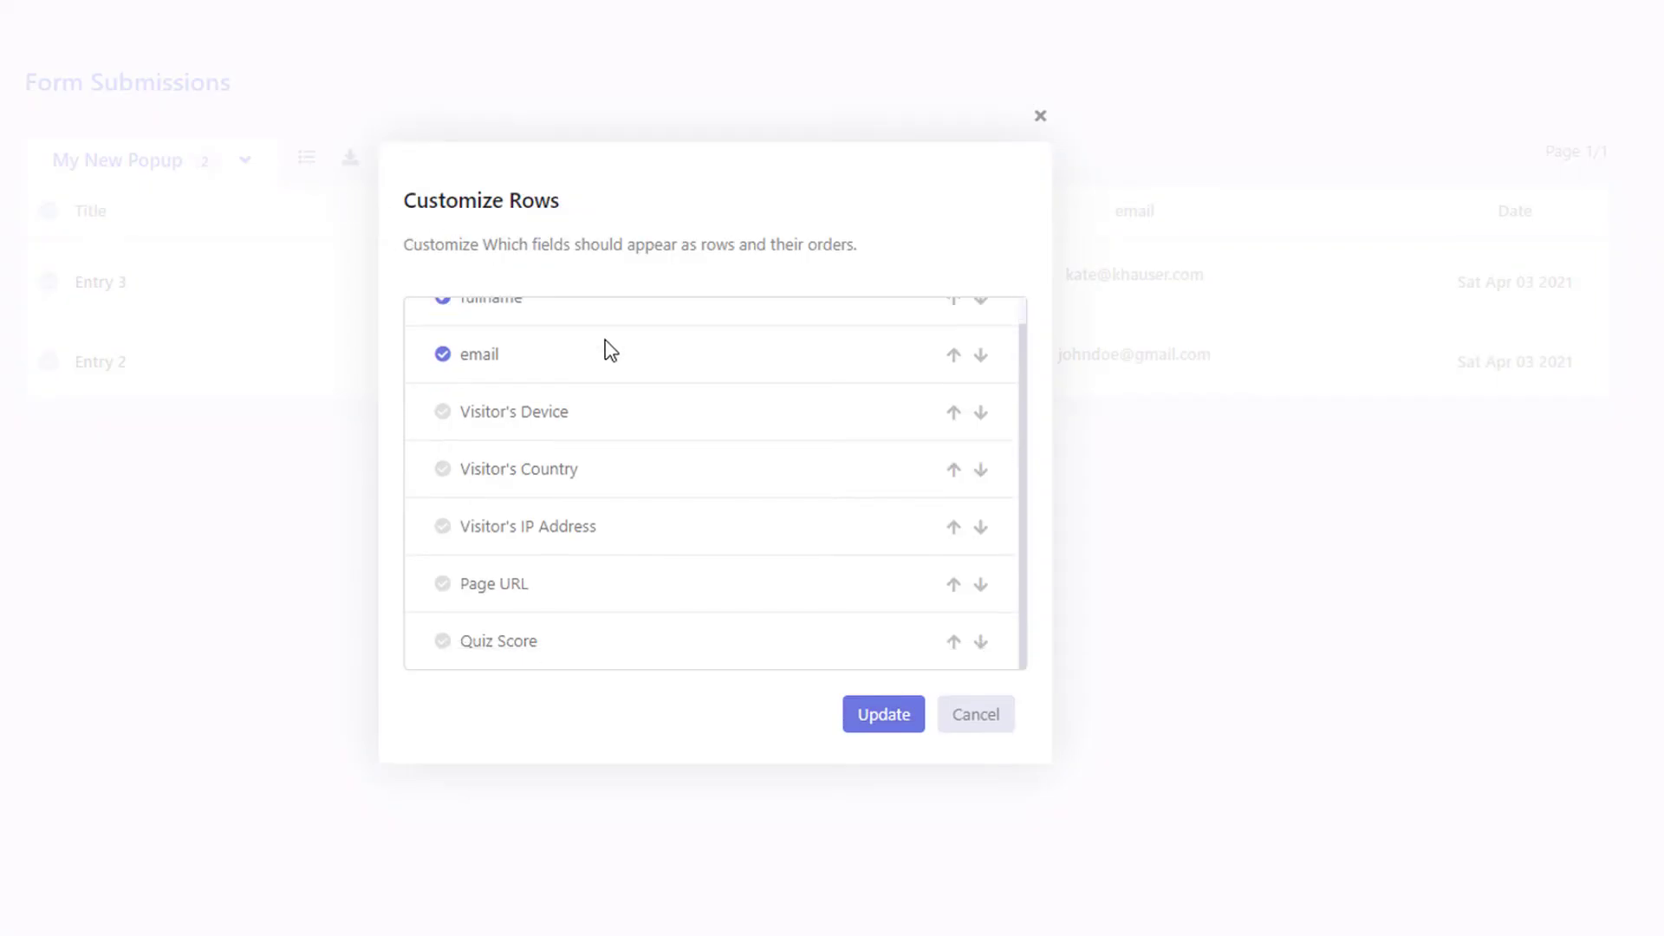
{"action": "scroll", "coordinate": [610, 351], "scroll_direction": "up", "scroll_amount": 1}
{"action": "left_click", "coordinate": [445, 441]}
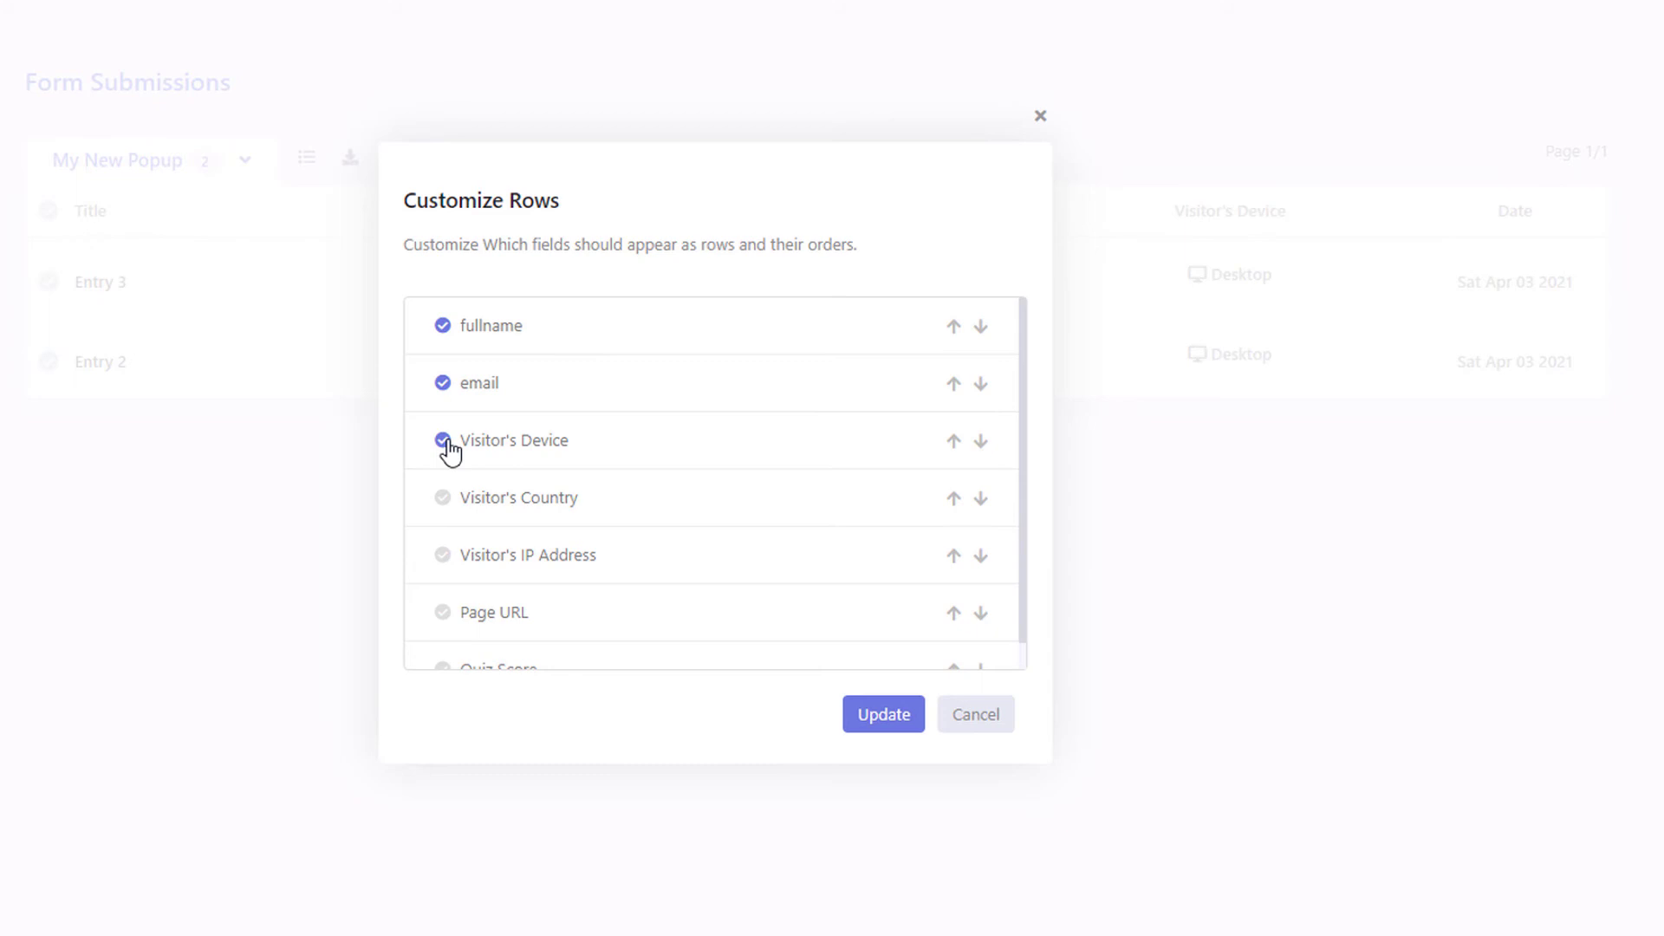
{"action": "left_click", "coordinate": [953, 444]}
{"action": "left_click", "coordinate": [981, 449]}
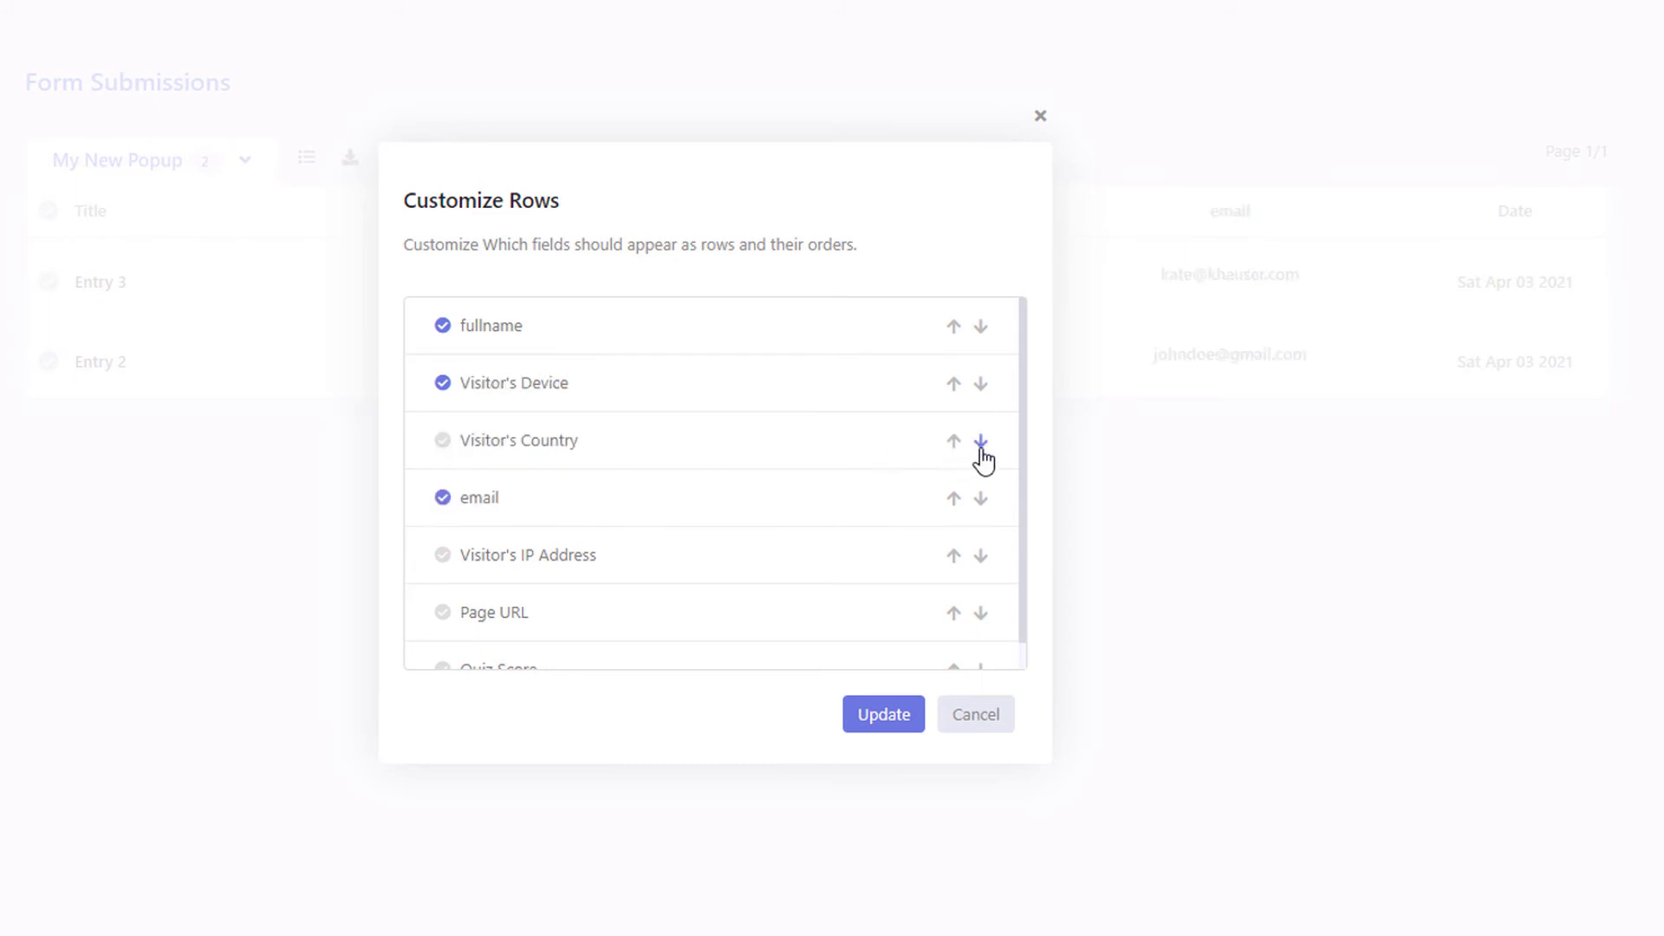
{"action": "left_click", "coordinate": [953, 511]}
{"action": "left_click", "coordinate": [980, 383]}
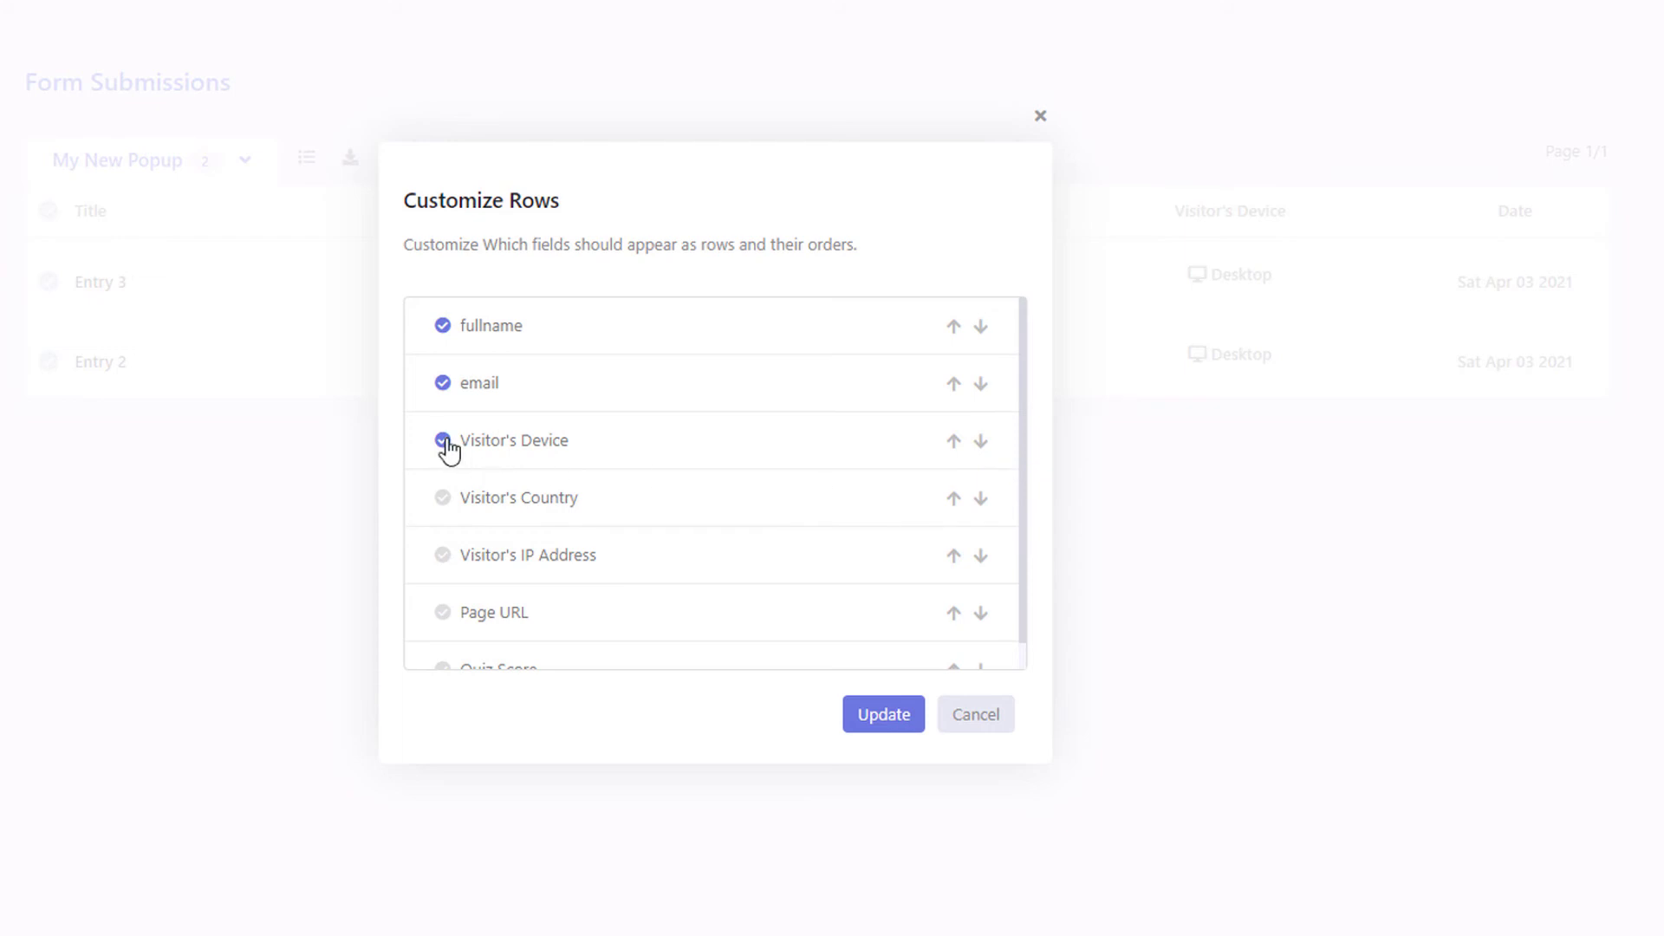
{"action": "left_click", "coordinate": [877, 716]}
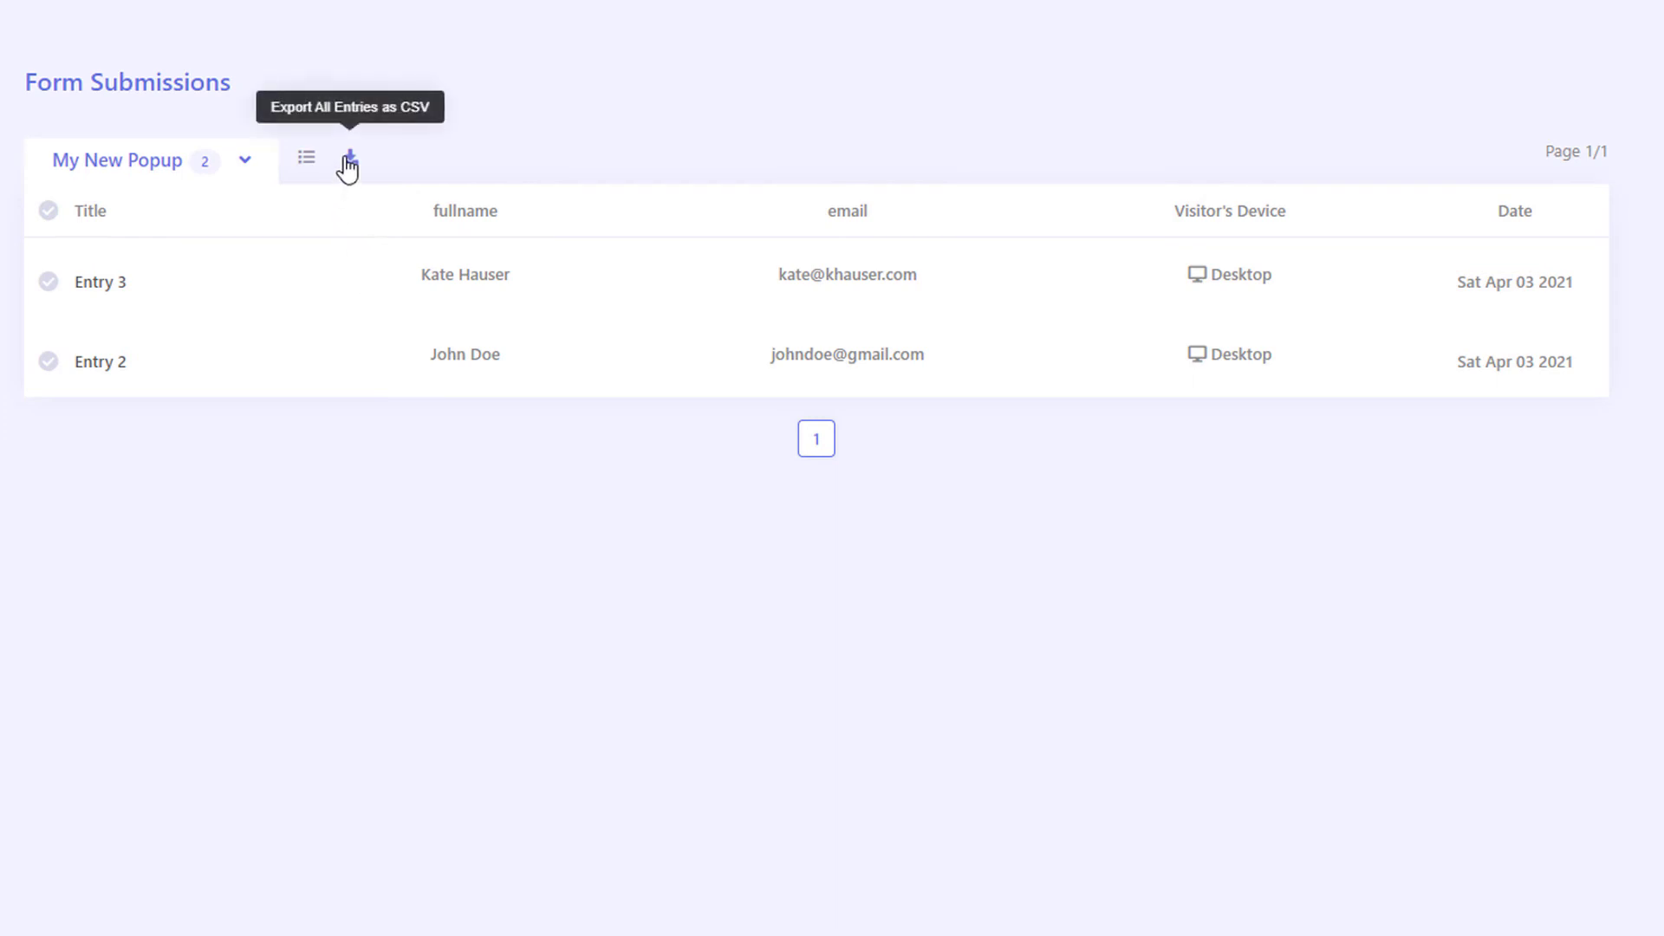
{"action": "left_click", "coordinate": [113, 380]}
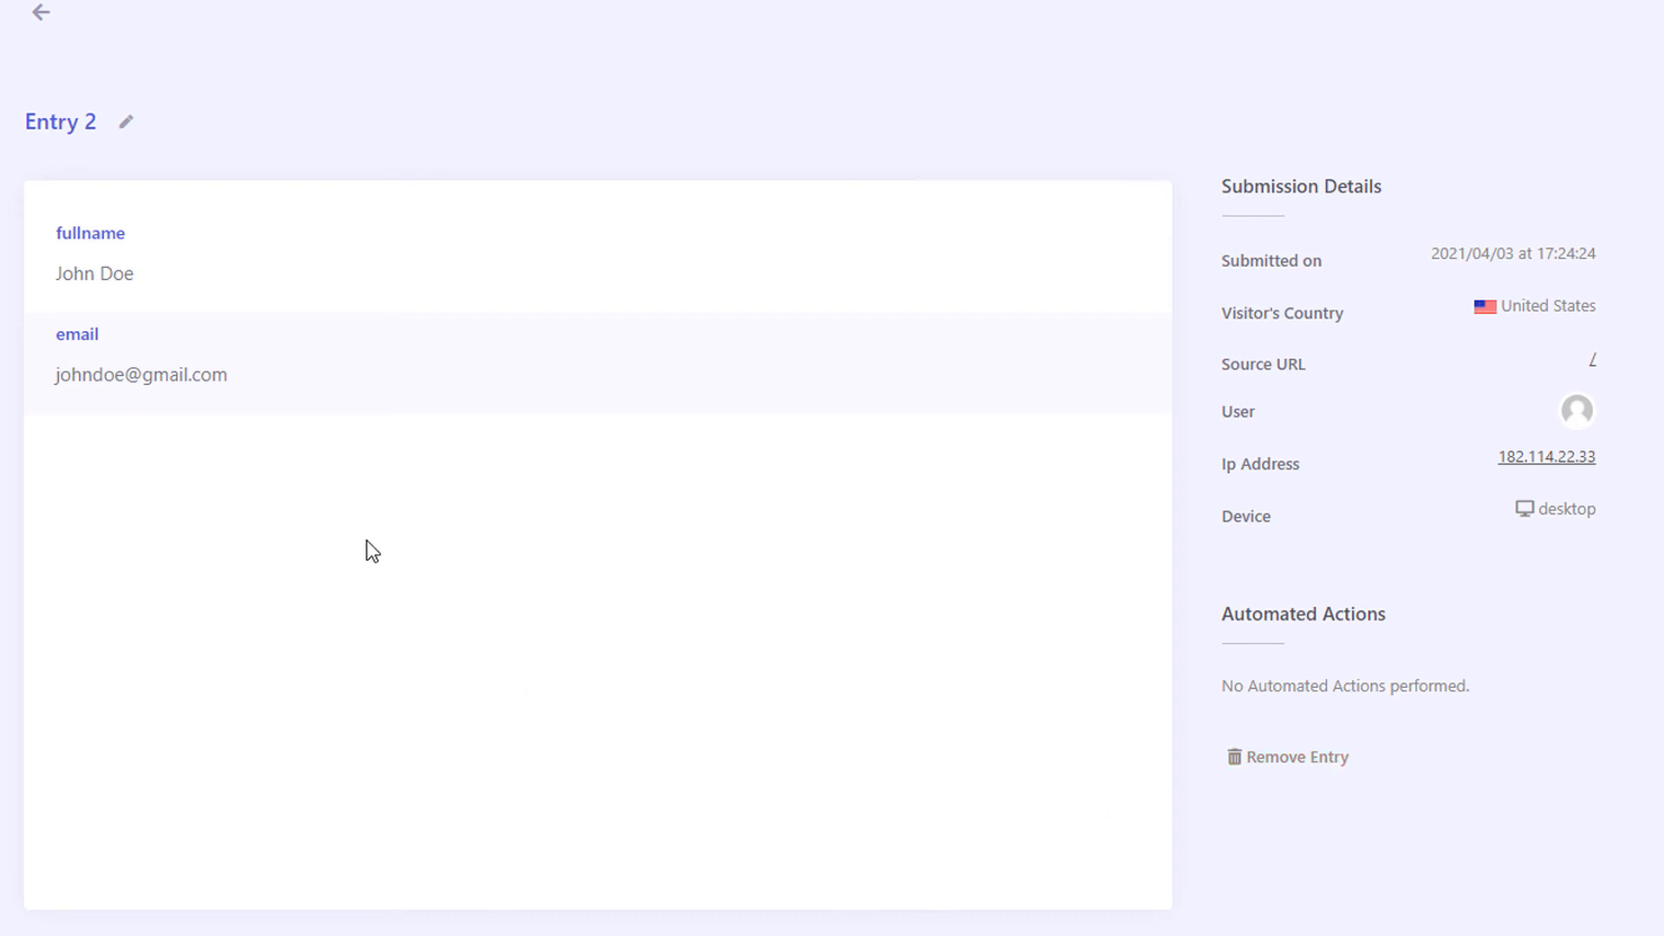
{"action": "left_click", "coordinate": [43, 11]}
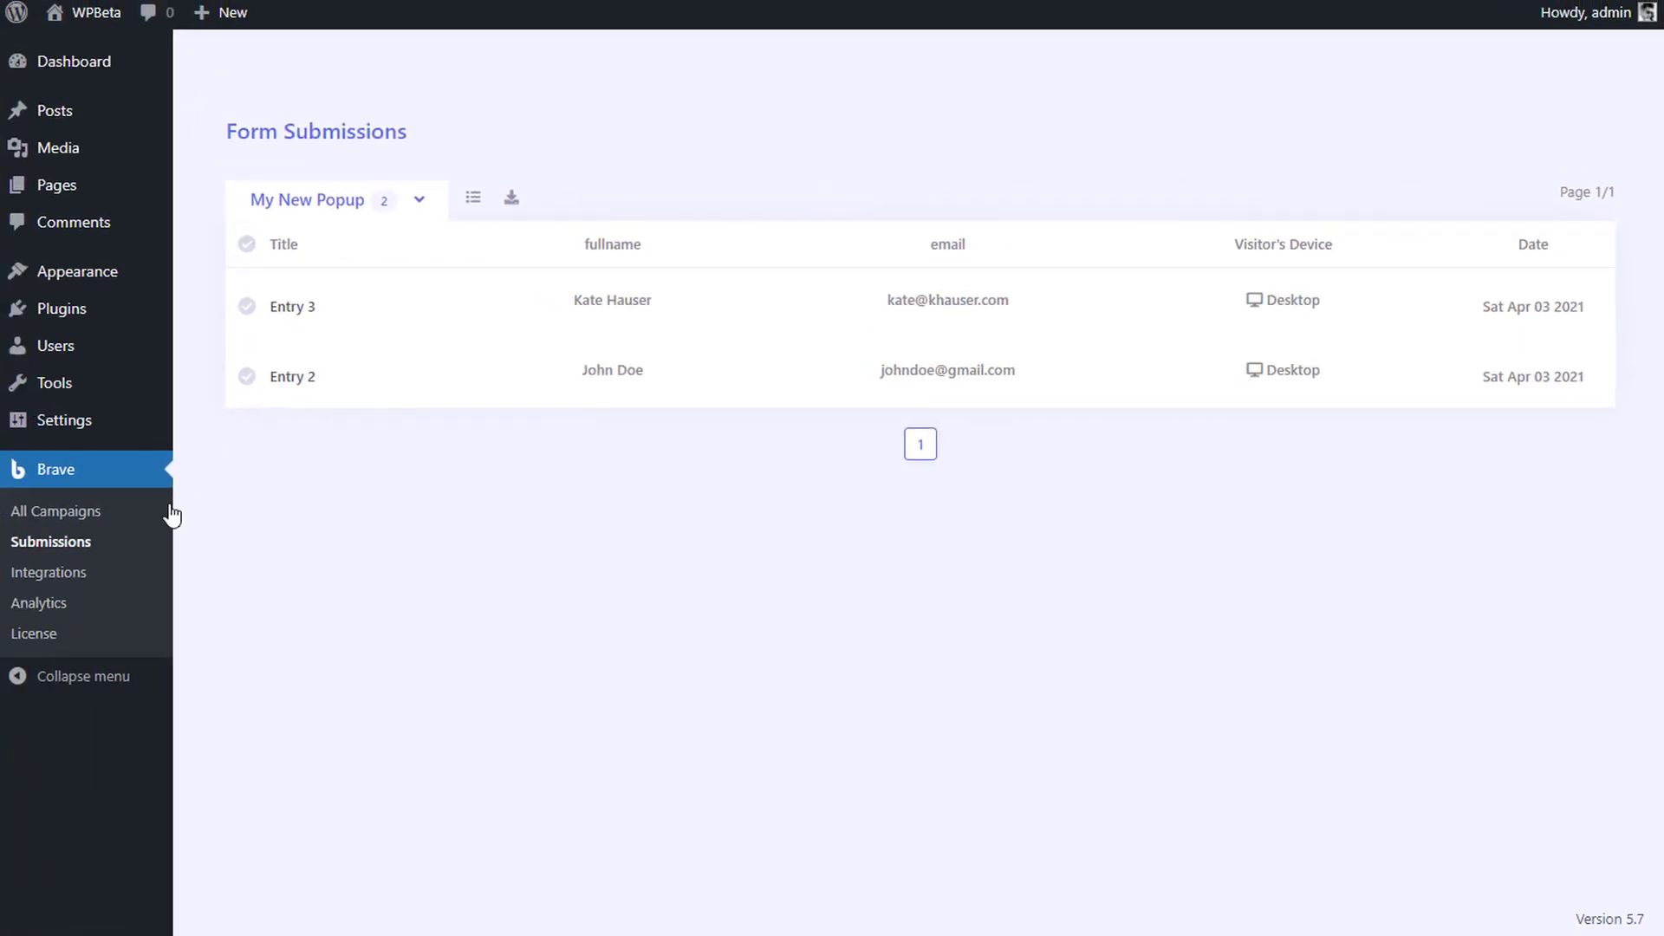
- Preview This Month's analytics, then show Last 7 Days stats for My New Popup only
{"action": "left_click", "coordinate": [34, 604]}
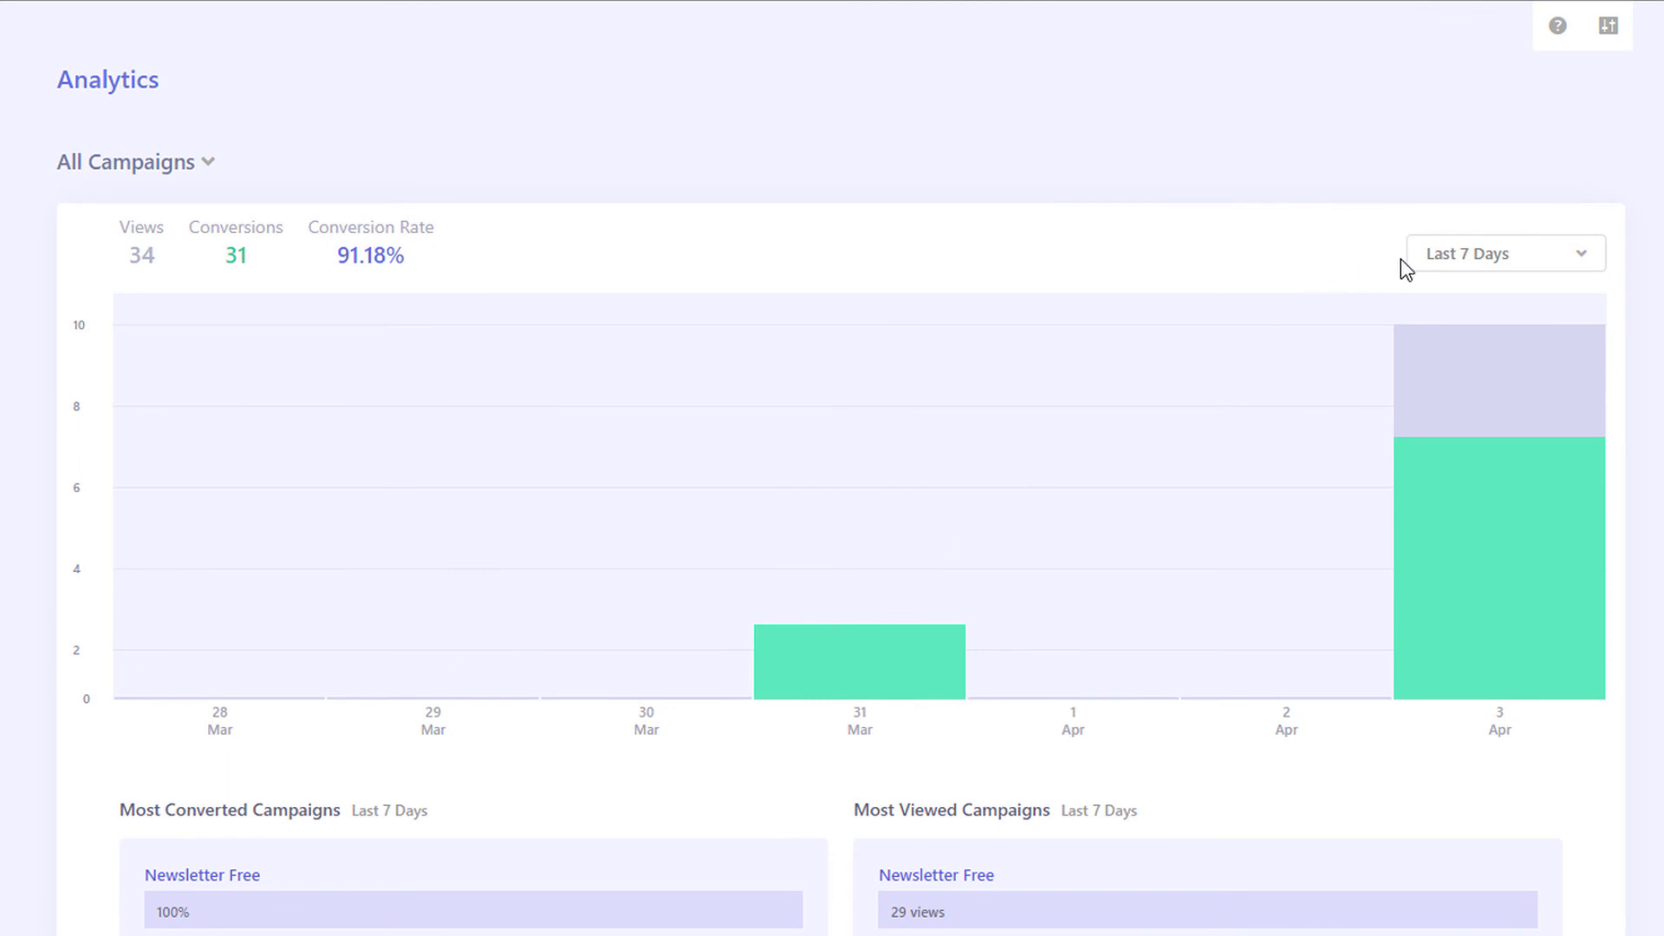
{"action": "left_click", "coordinate": [1517, 255]}
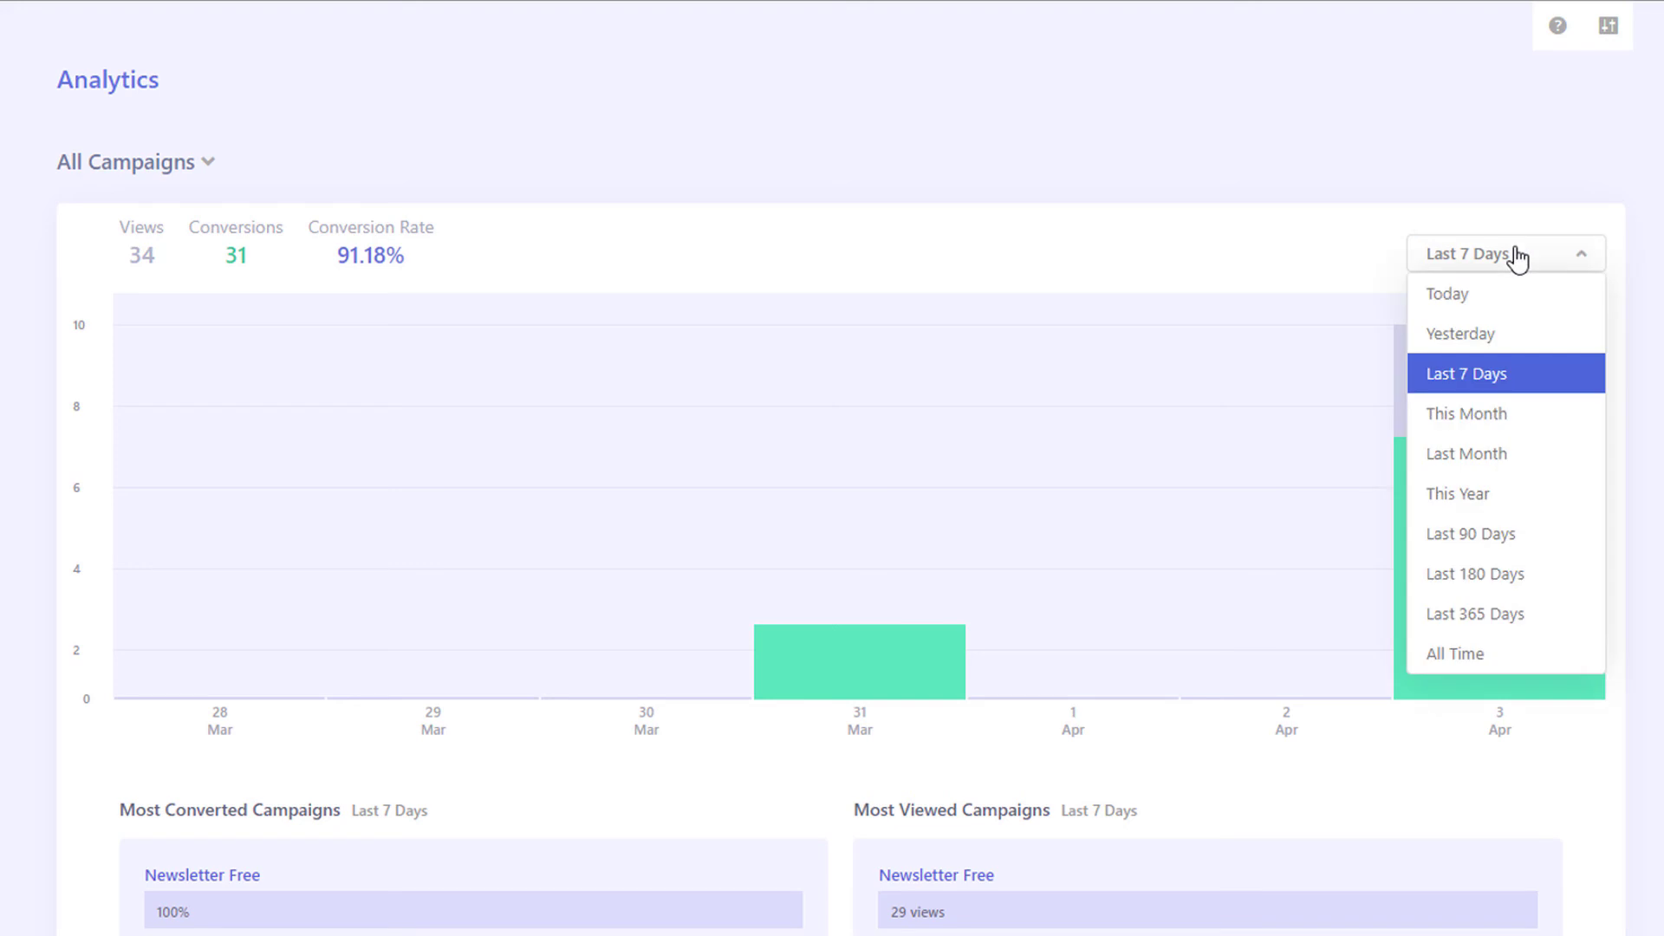
{"action": "left_click", "coordinate": [1525, 416]}
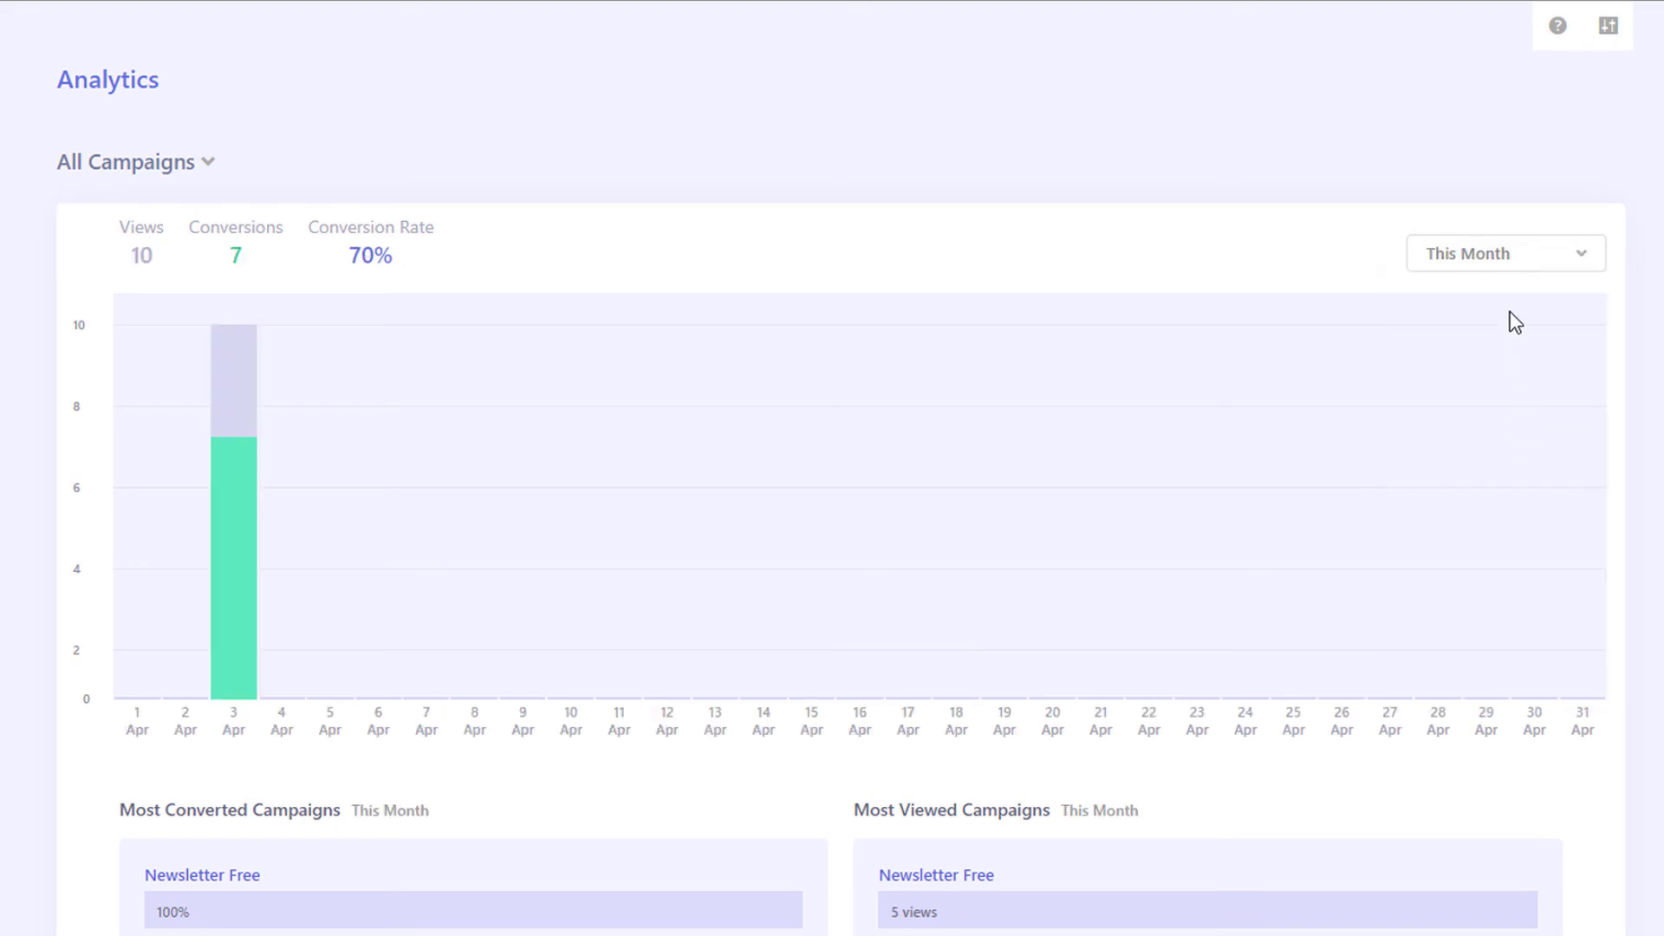
{"action": "left_click", "coordinate": [1513, 257]}
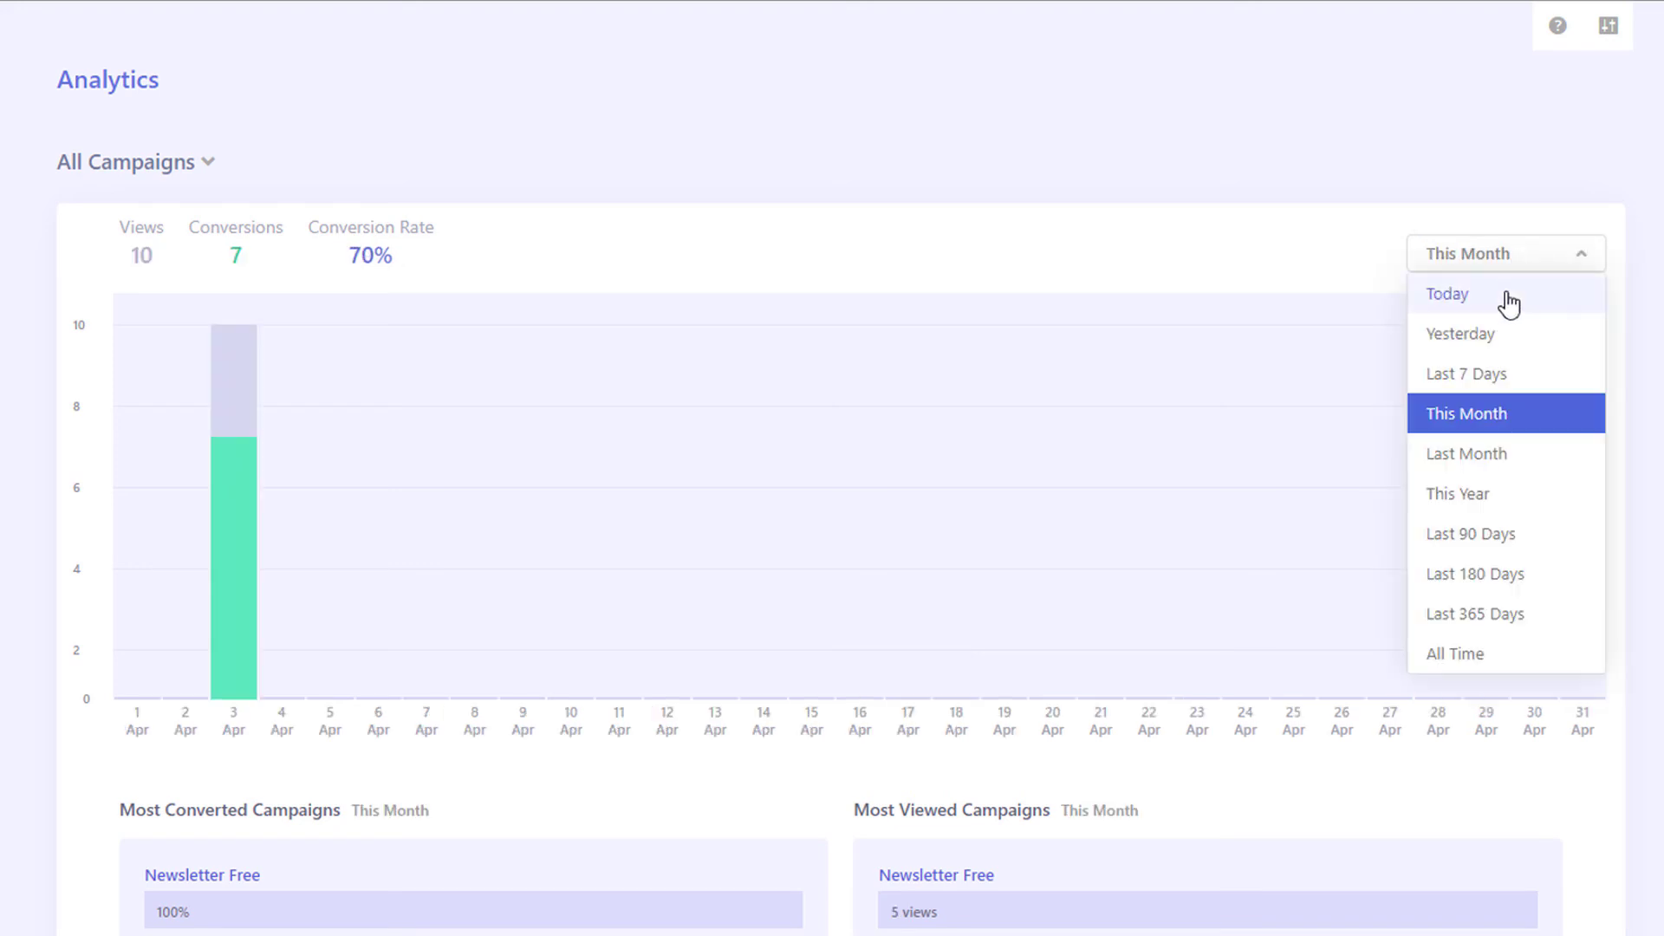
{"action": "left_click", "coordinate": [1491, 374]}
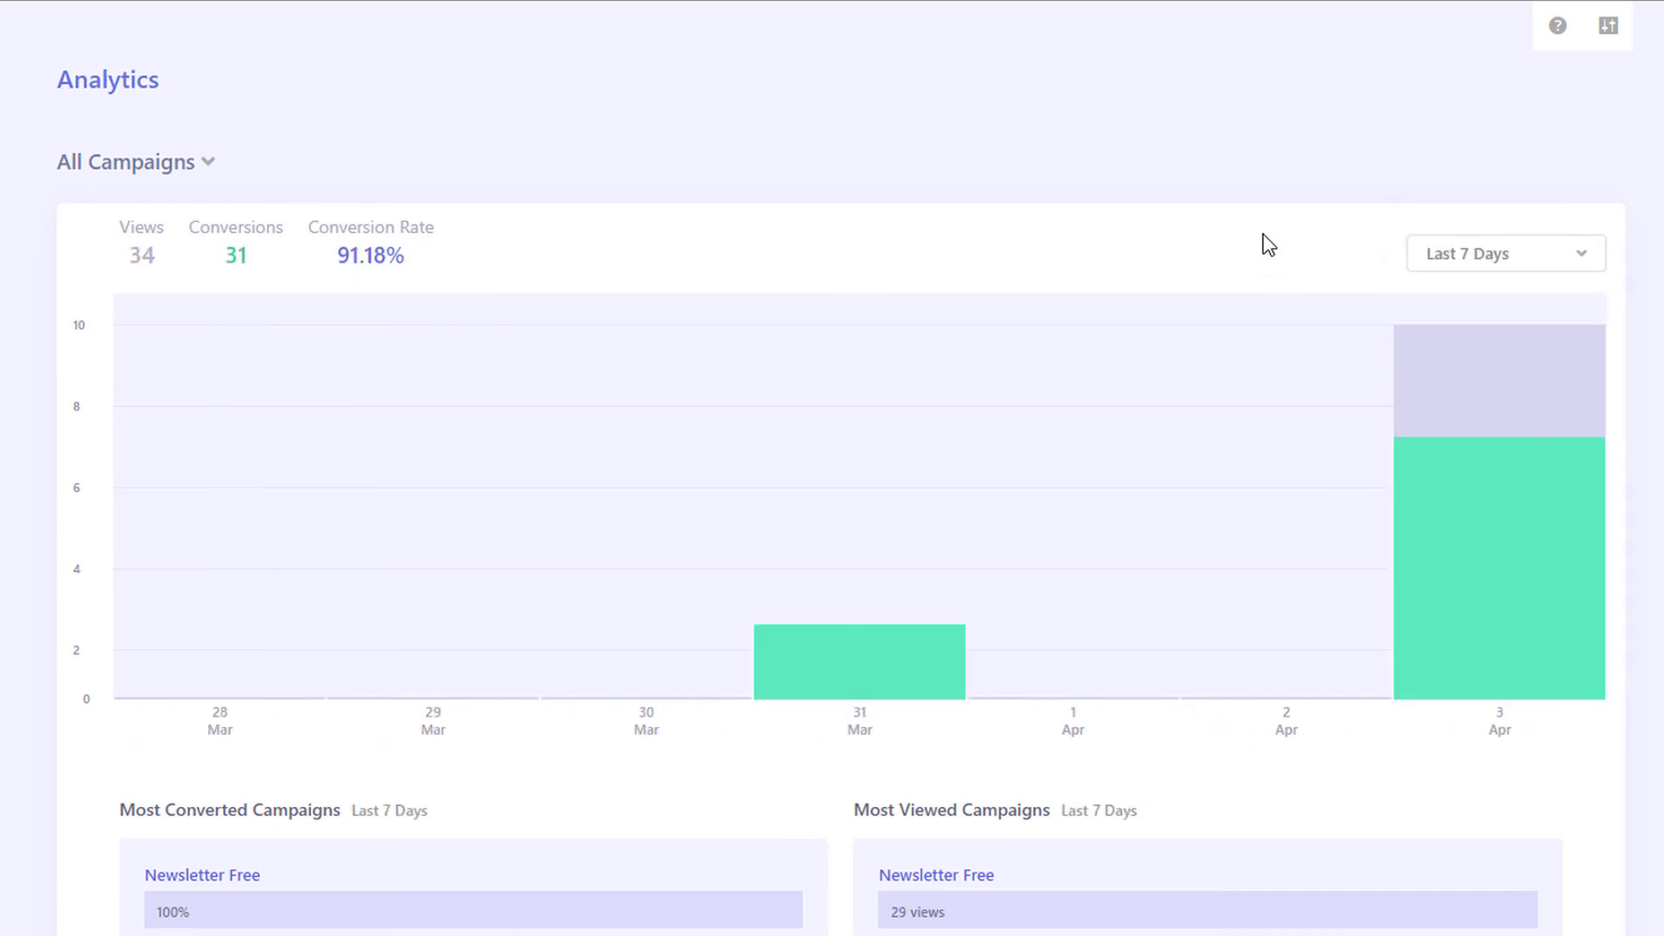
{"action": "left_click", "coordinate": [175, 167]}
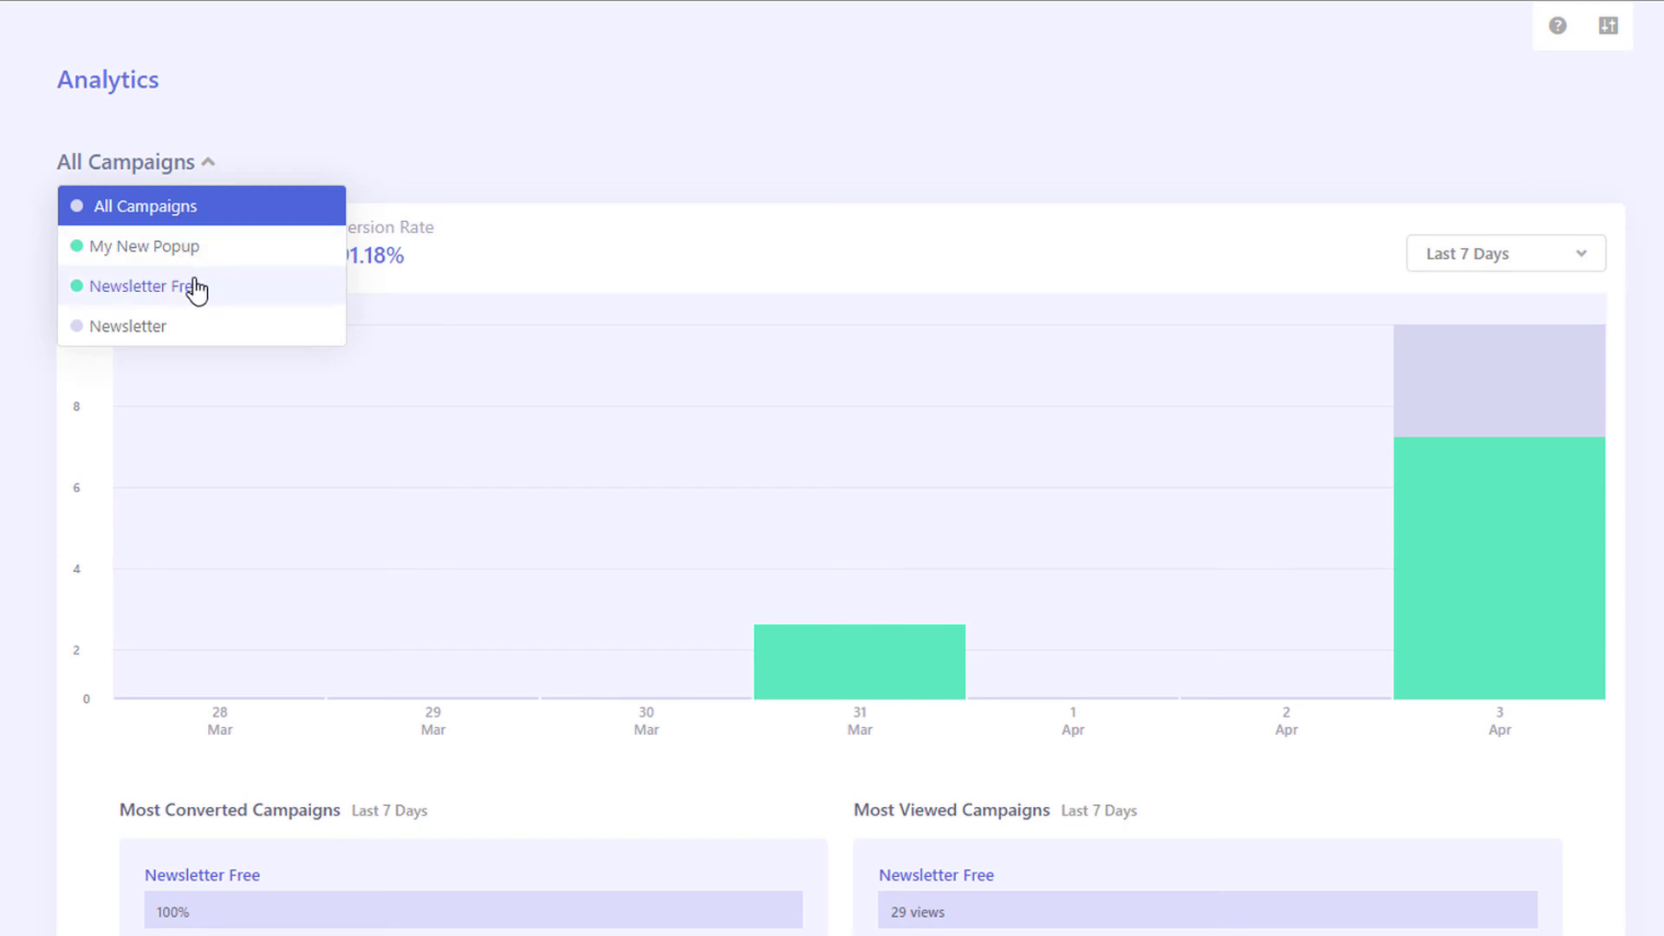
{"action": "left_click", "coordinate": [203, 247]}
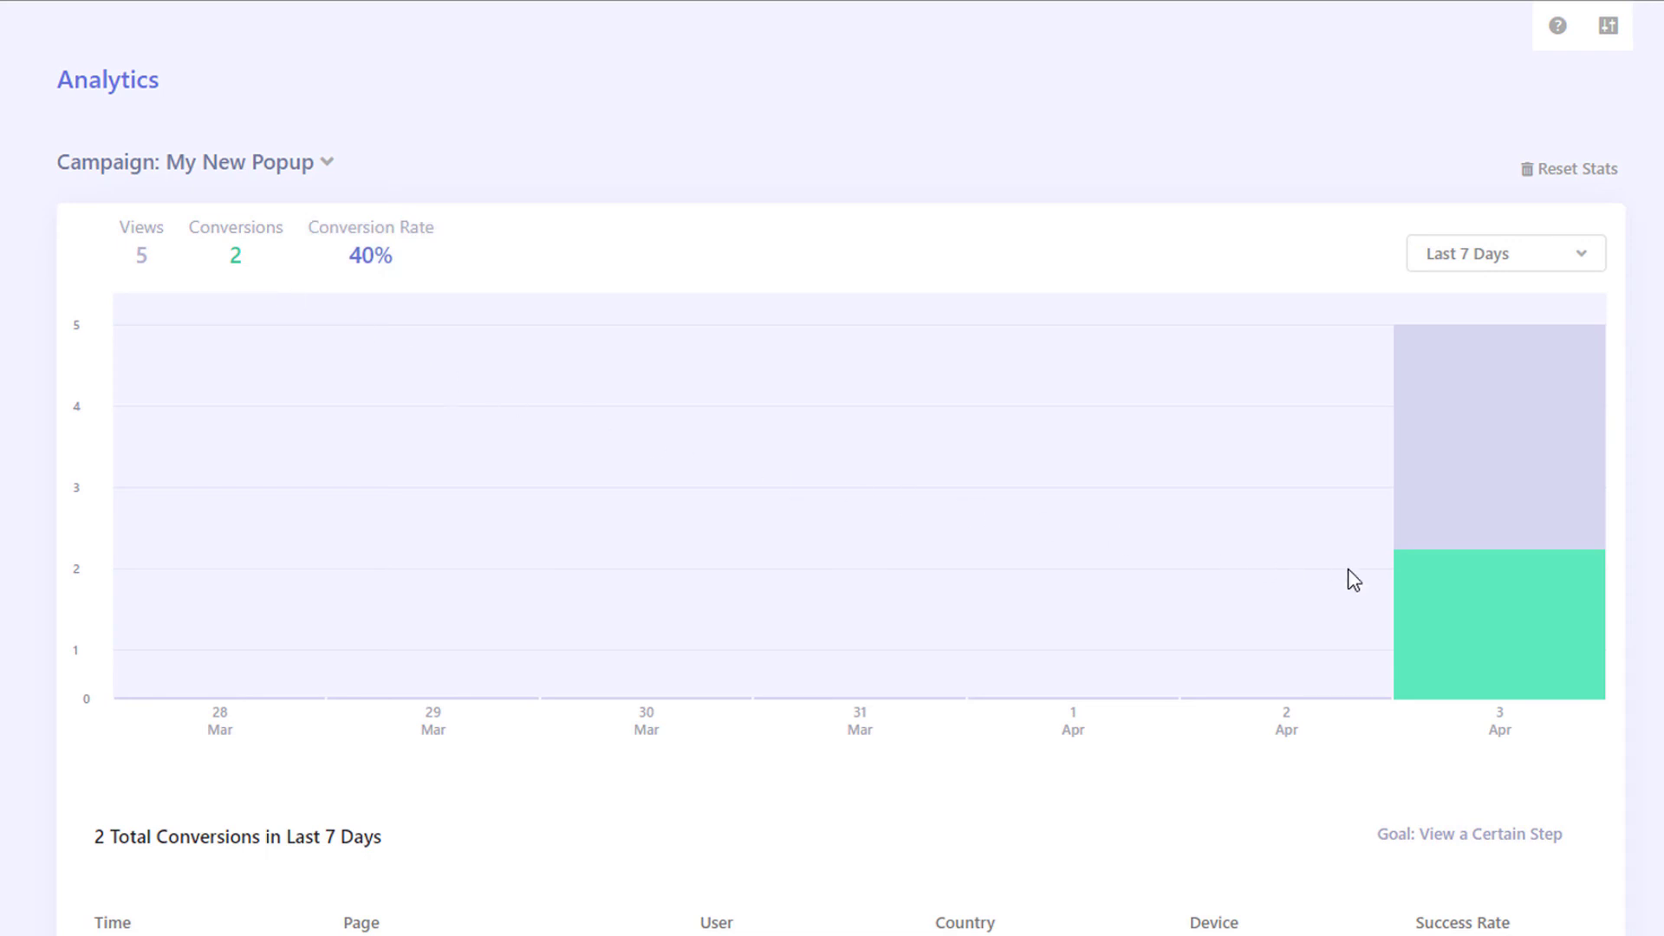
{"action": "mouse_move", "coordinate": [1431, 585]}
{"action": "scroll", "coordinate": [1274, 762], "scroll_direction": "down", "scroll_amount": 3}
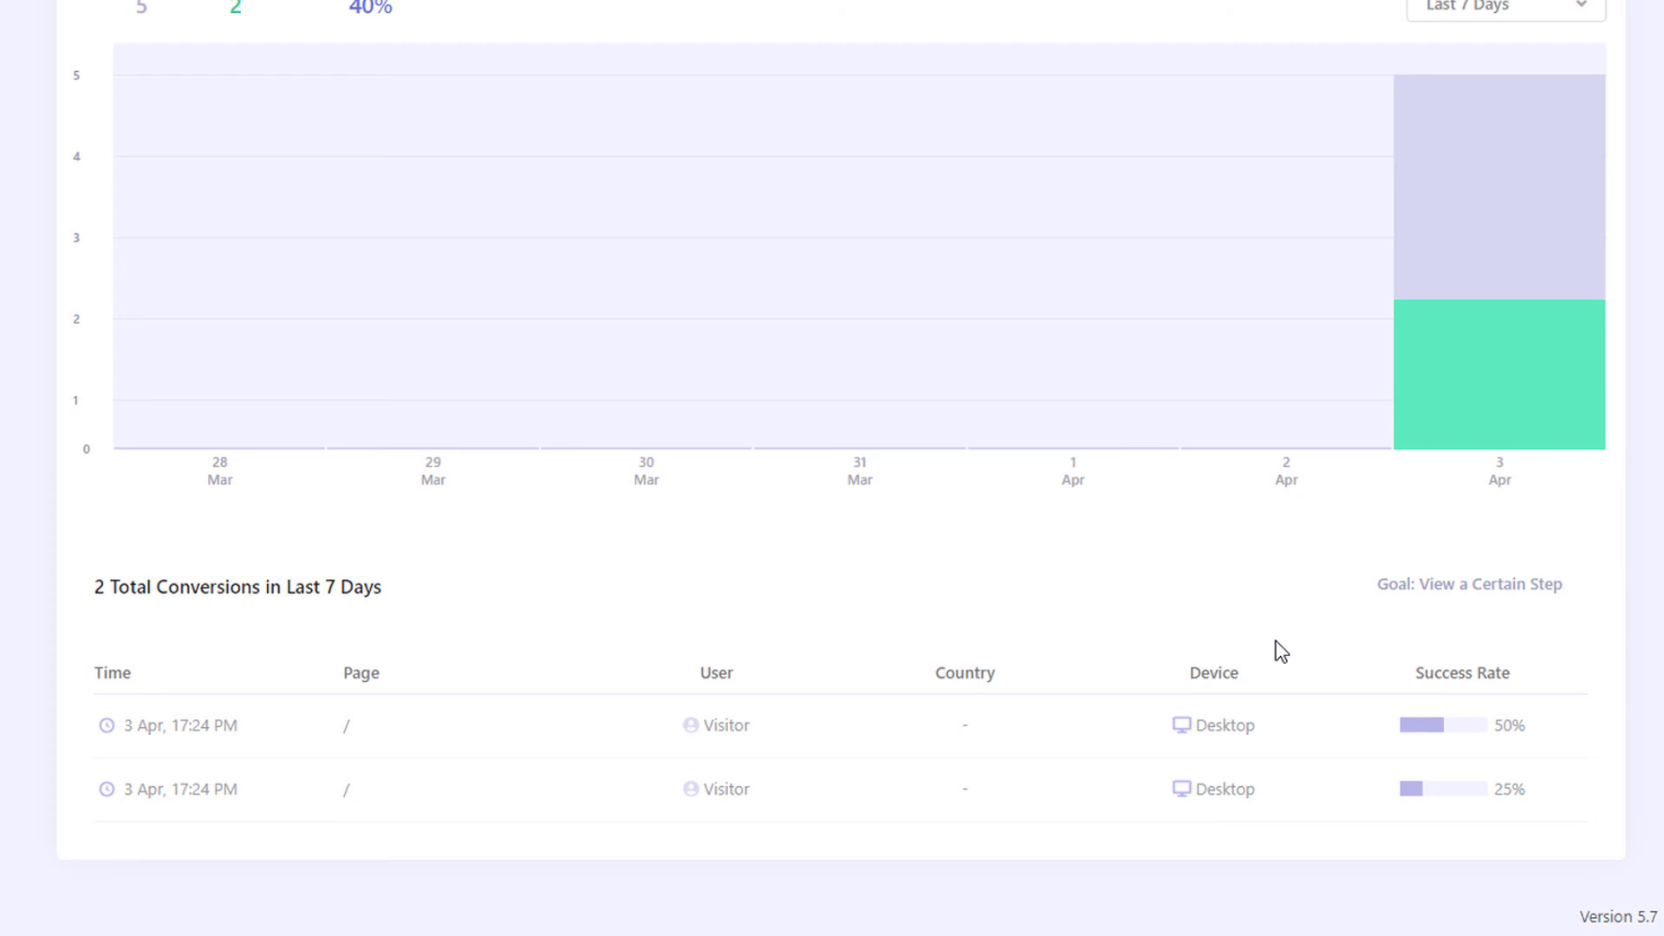
{"action": "scroll", "coordinate": [1281, 651], "scroll_direction": "up", "scroll_amount": 3}
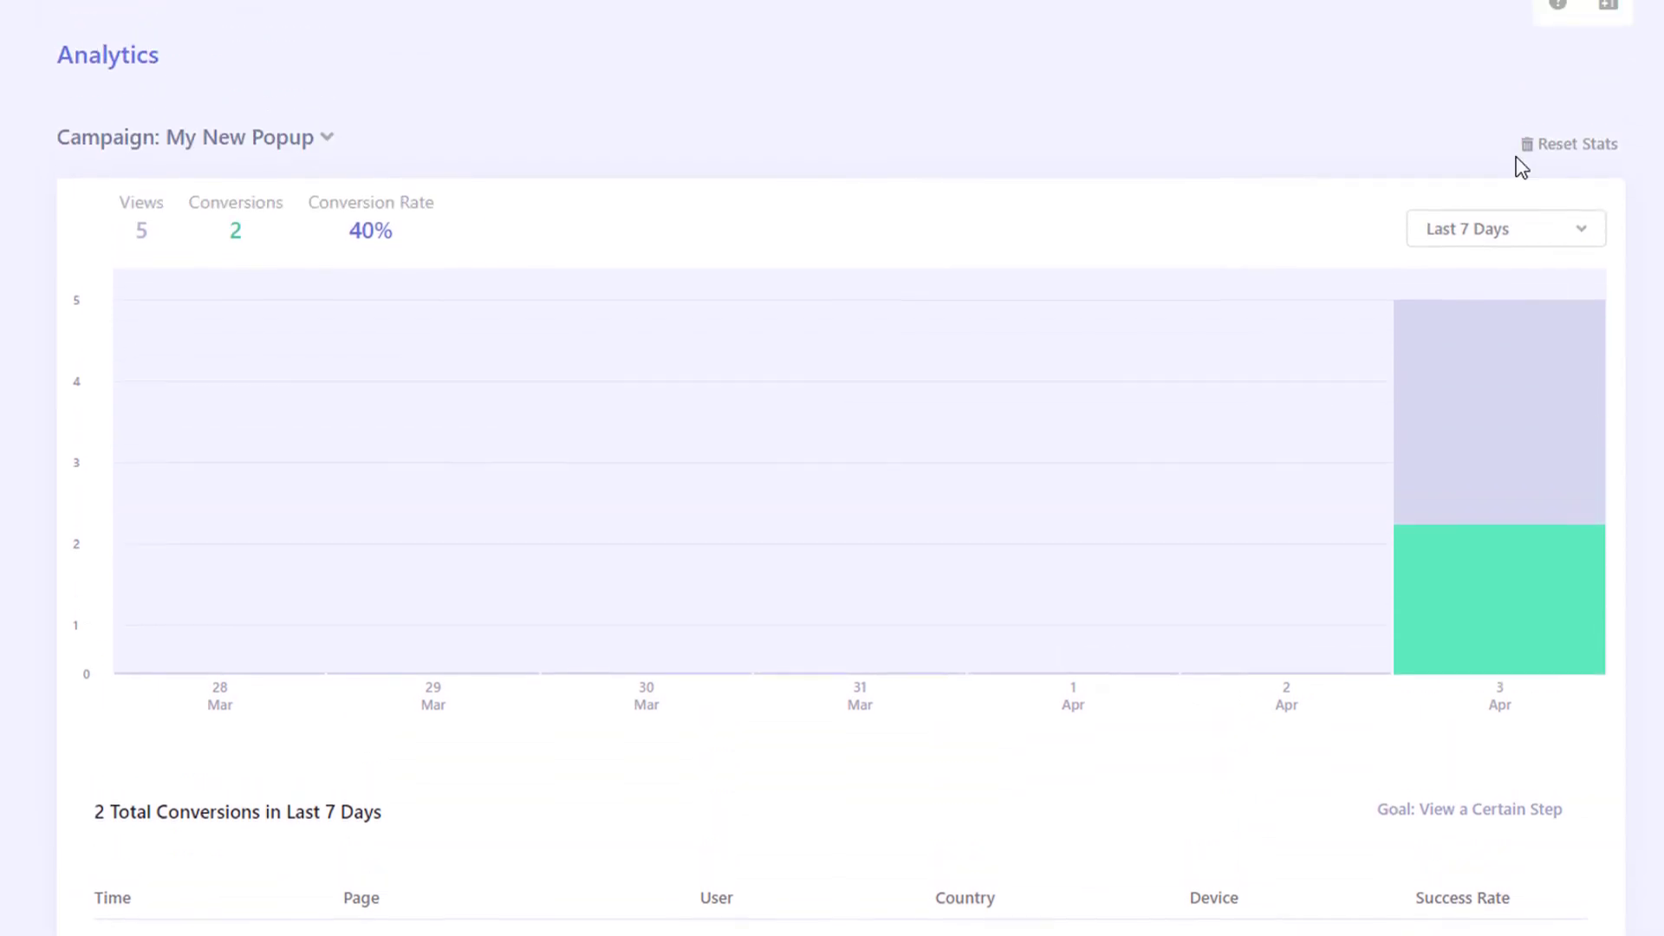
{"action": "left_click", "coordinate": [1610, 26]}
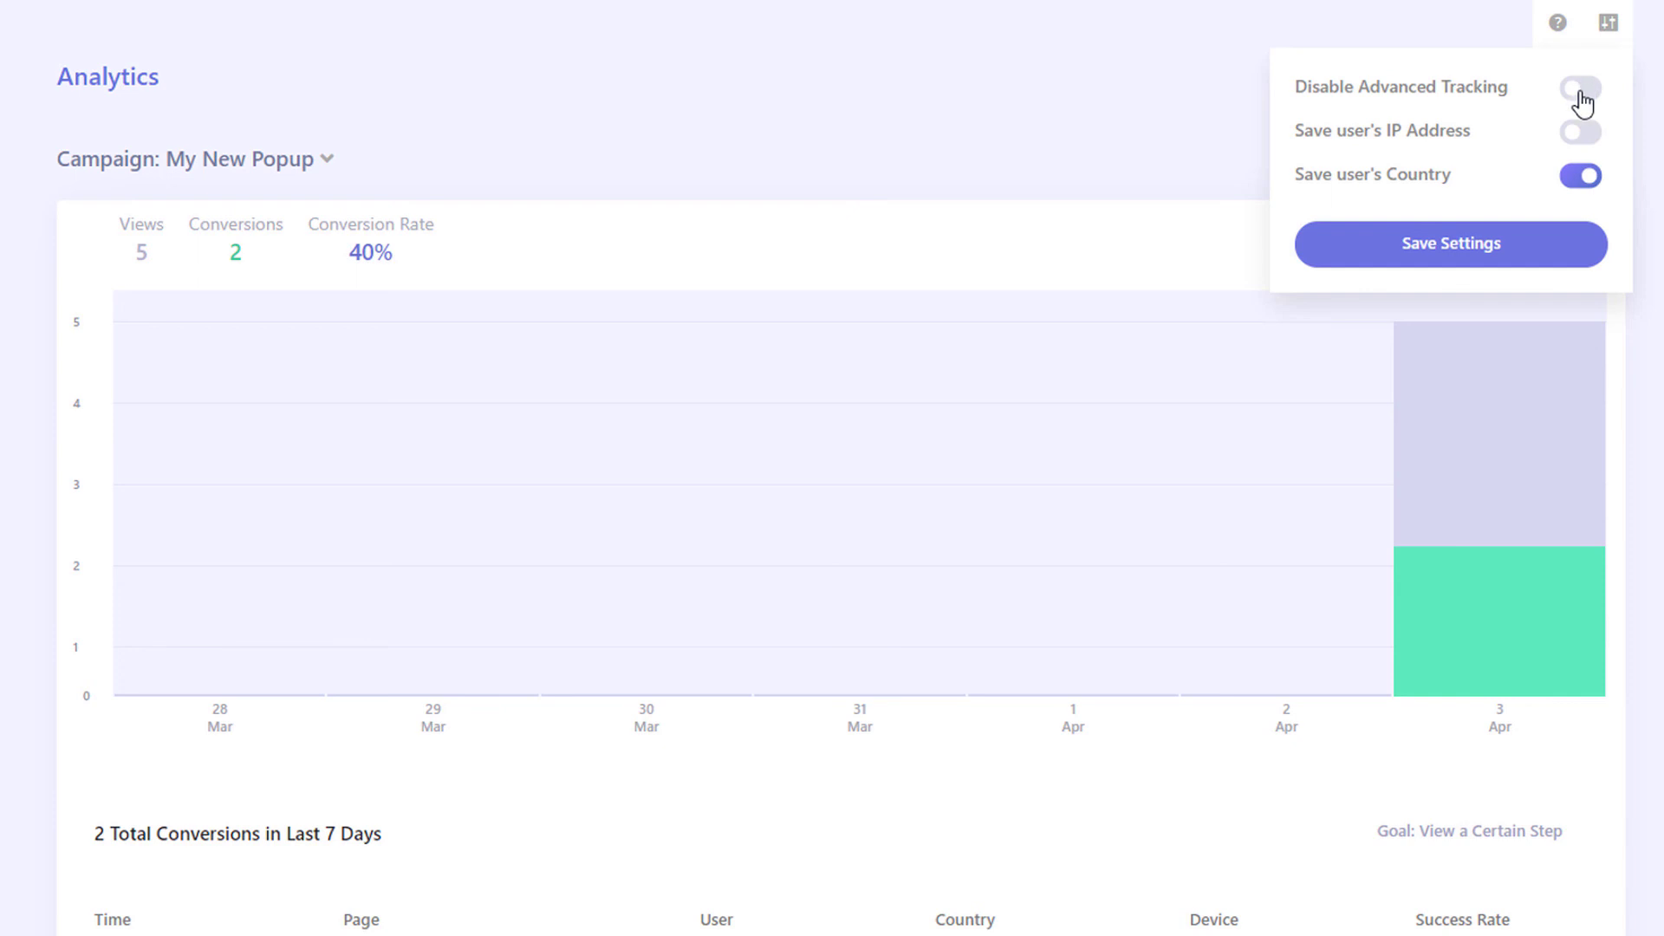
{"action": "left_click", "coordinate": [1610, 26]}
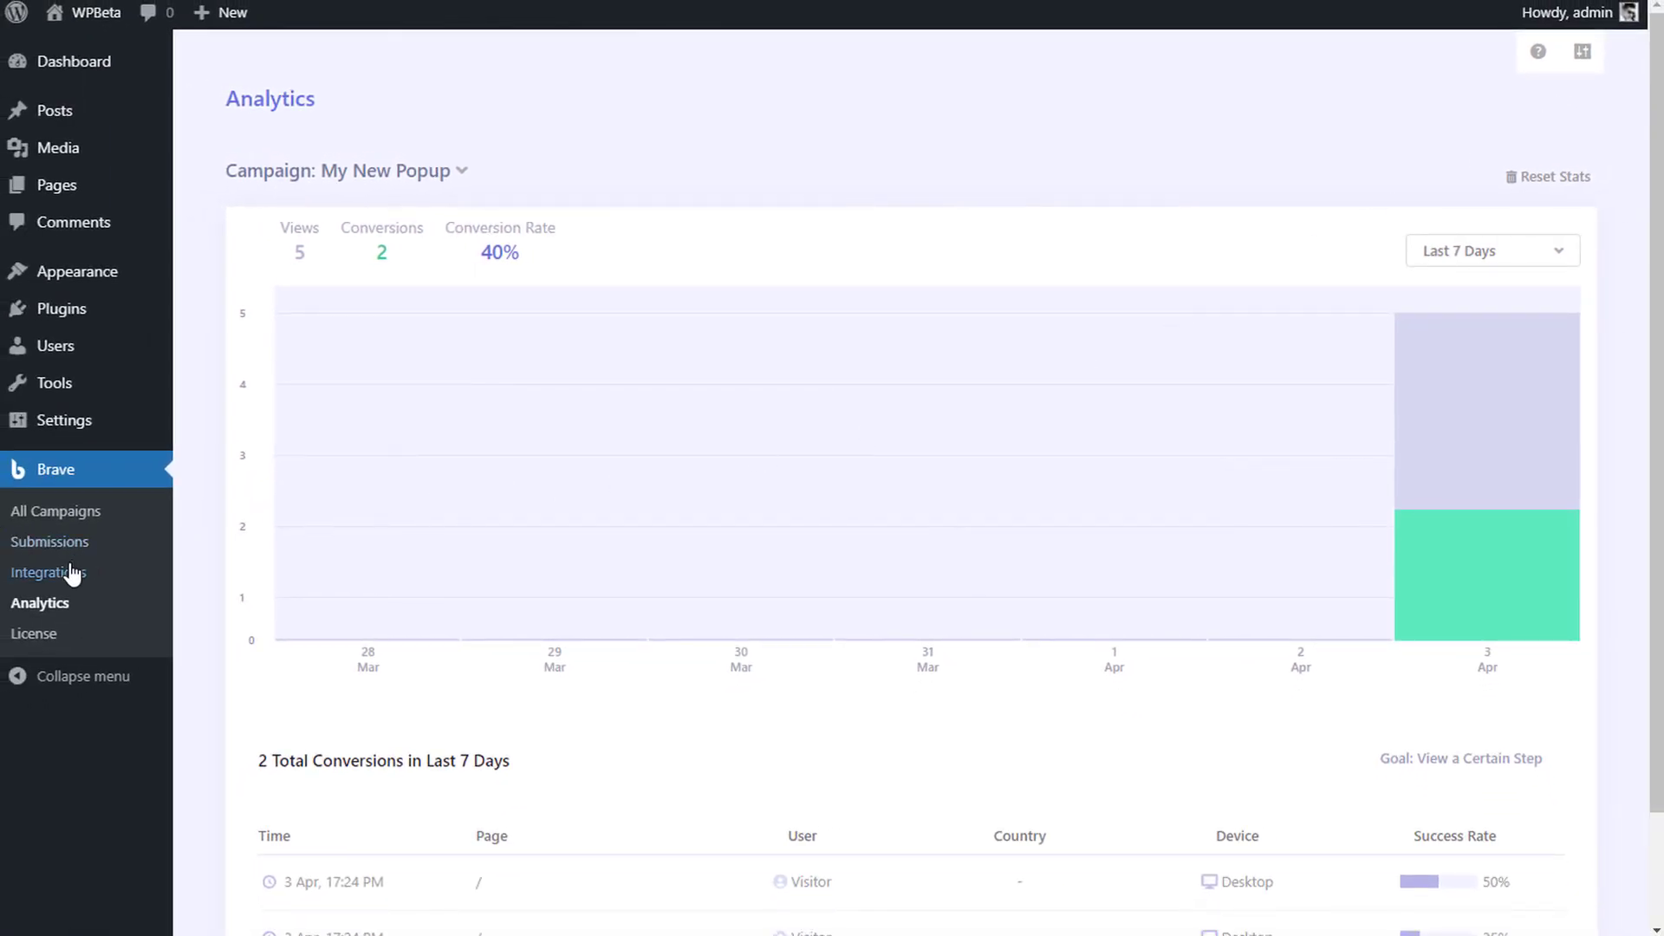
- Browse an EMS provider and the Google and LinkedIn social login settings, ending on reCAPTCHA v3
{"action": "left_click", "coordinate": [69, 572]}
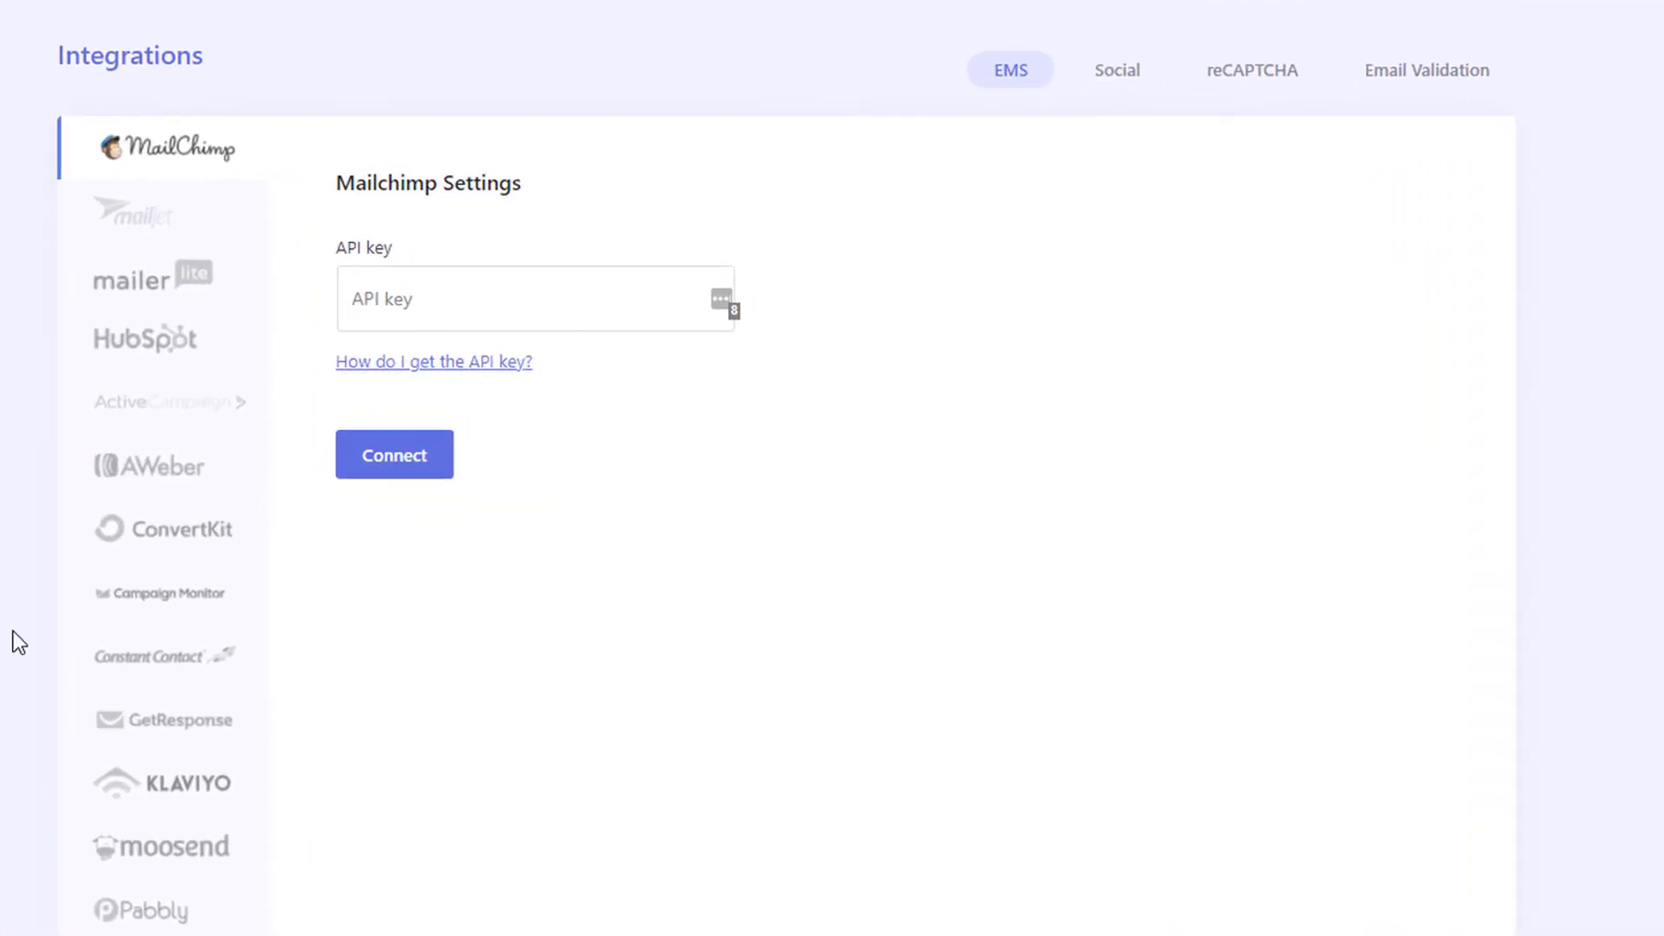
{"action": "left_click", "coordinate": [106, 533]}
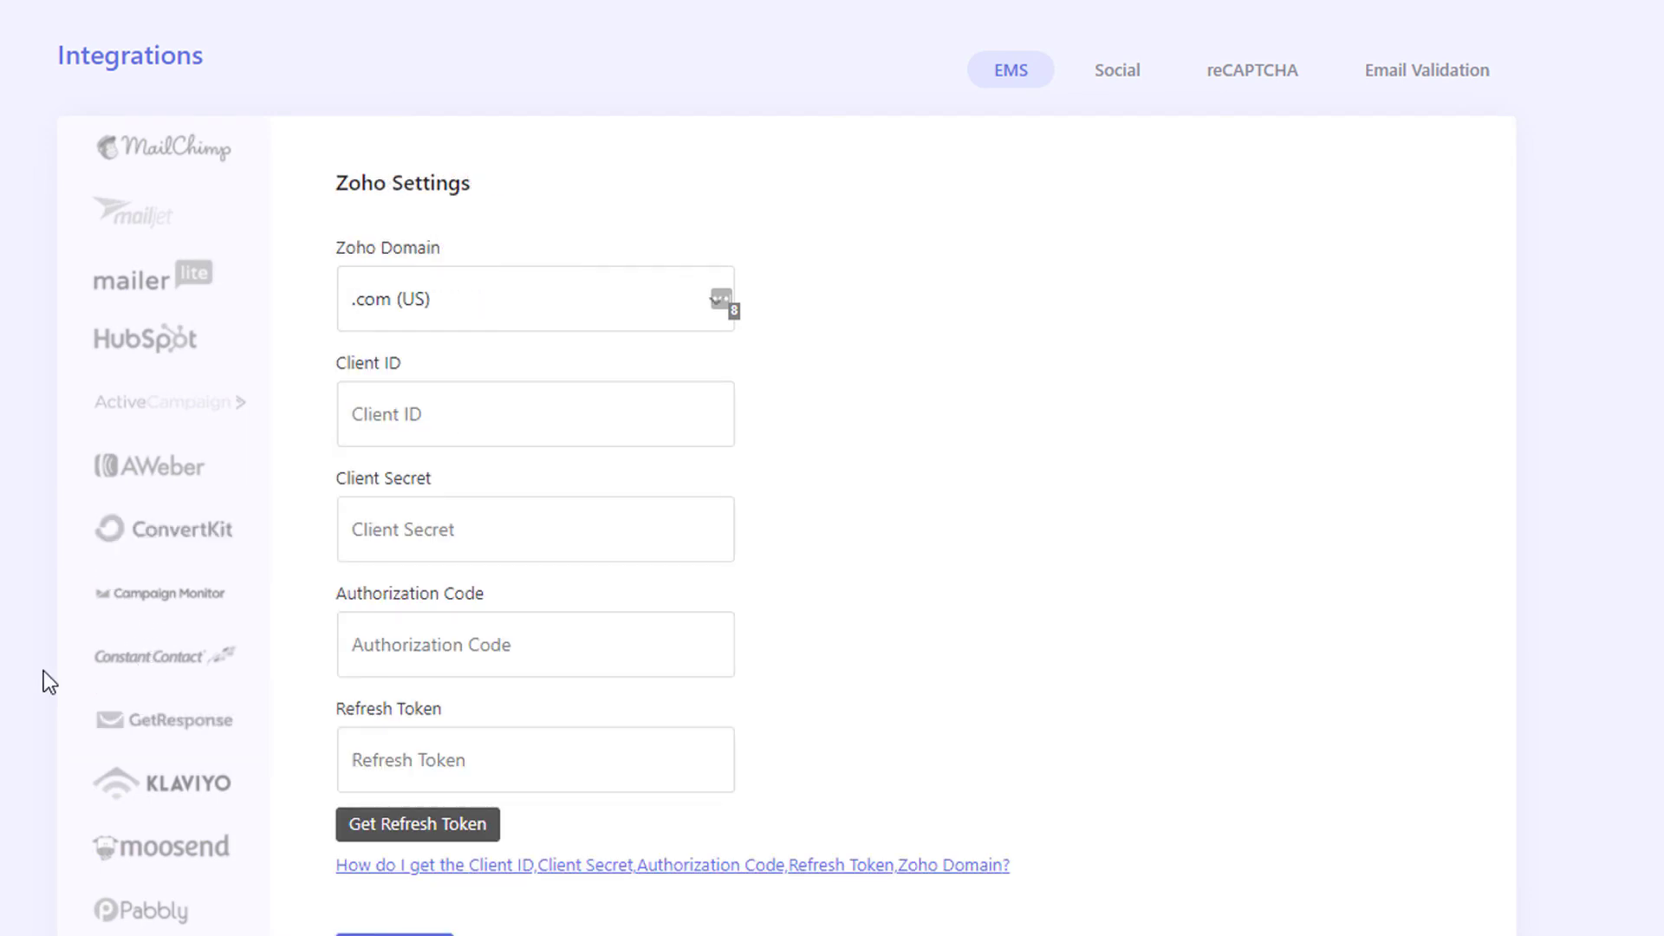
{"action": "left_click", "coordinate": [1098, 76]}
{"action": "left_click", "coordinate": [216, 229]}
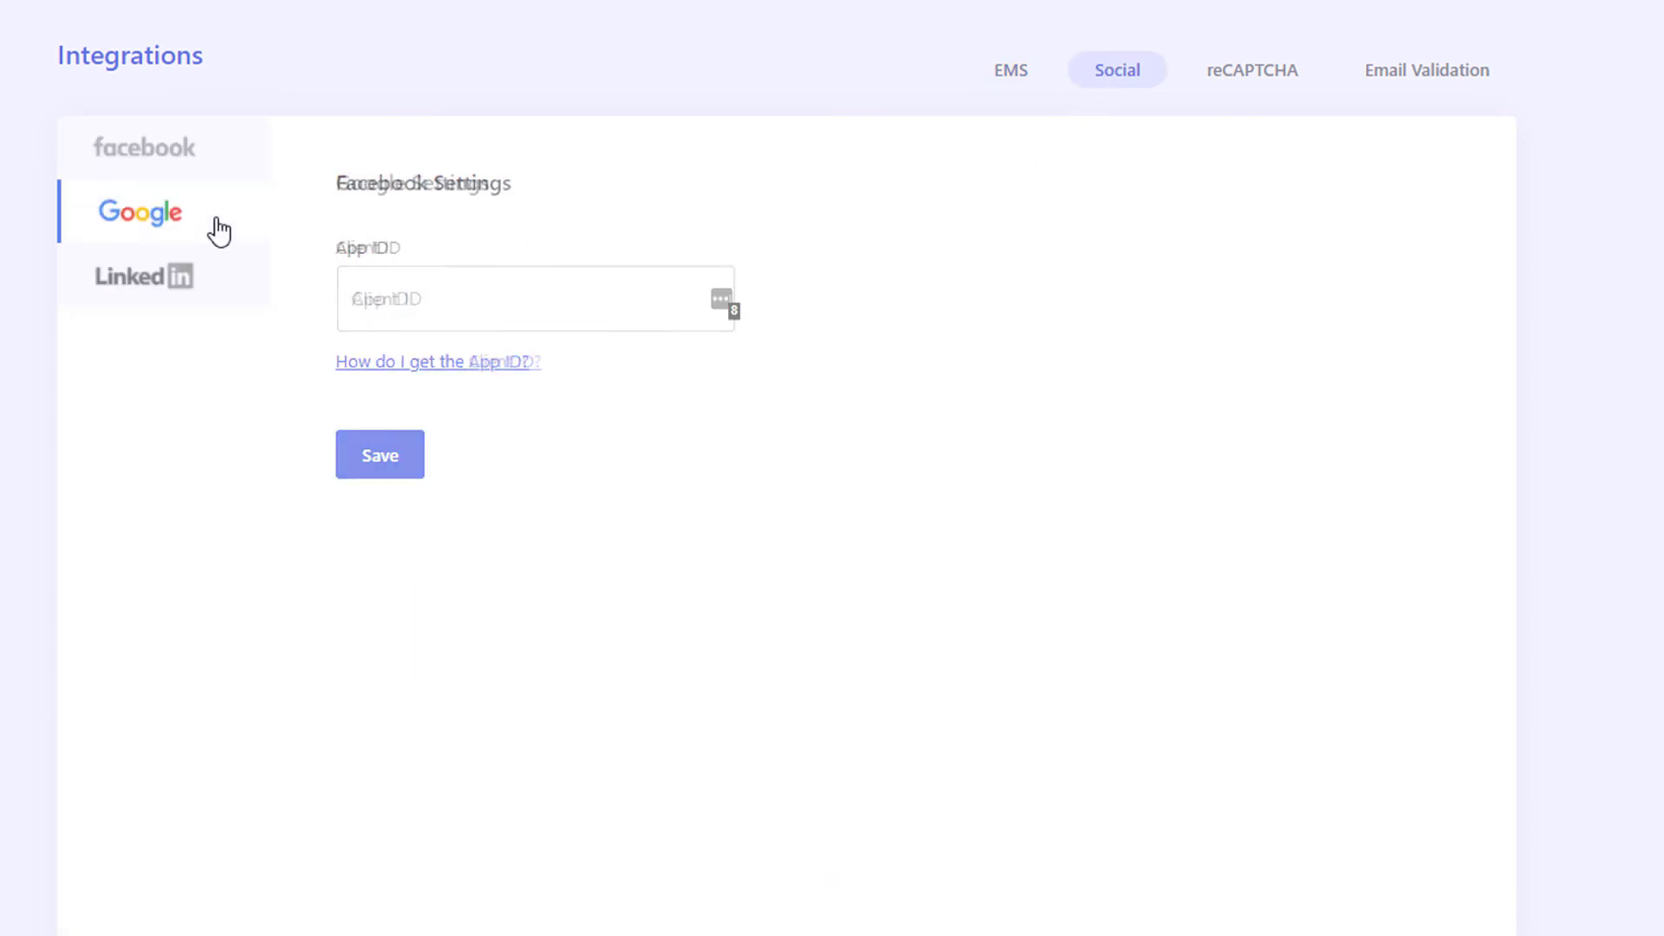
{"action": "left_click", "coordinate": [208, 299]}
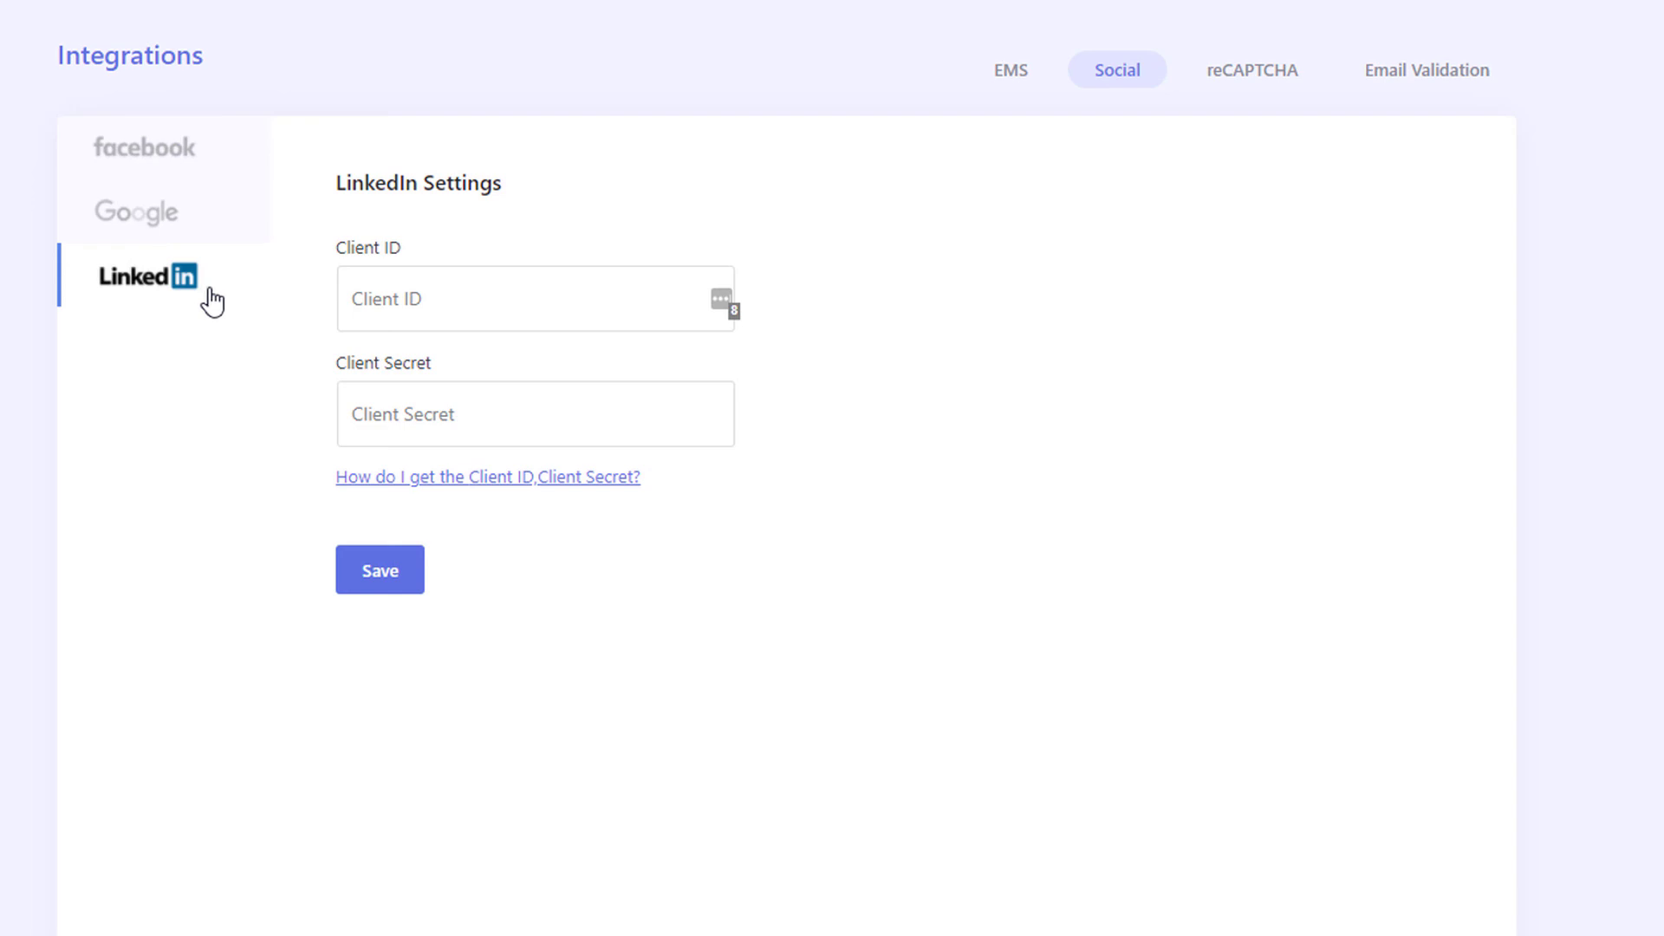
{"action": "left_click", "coordinate": [1252, 82]}
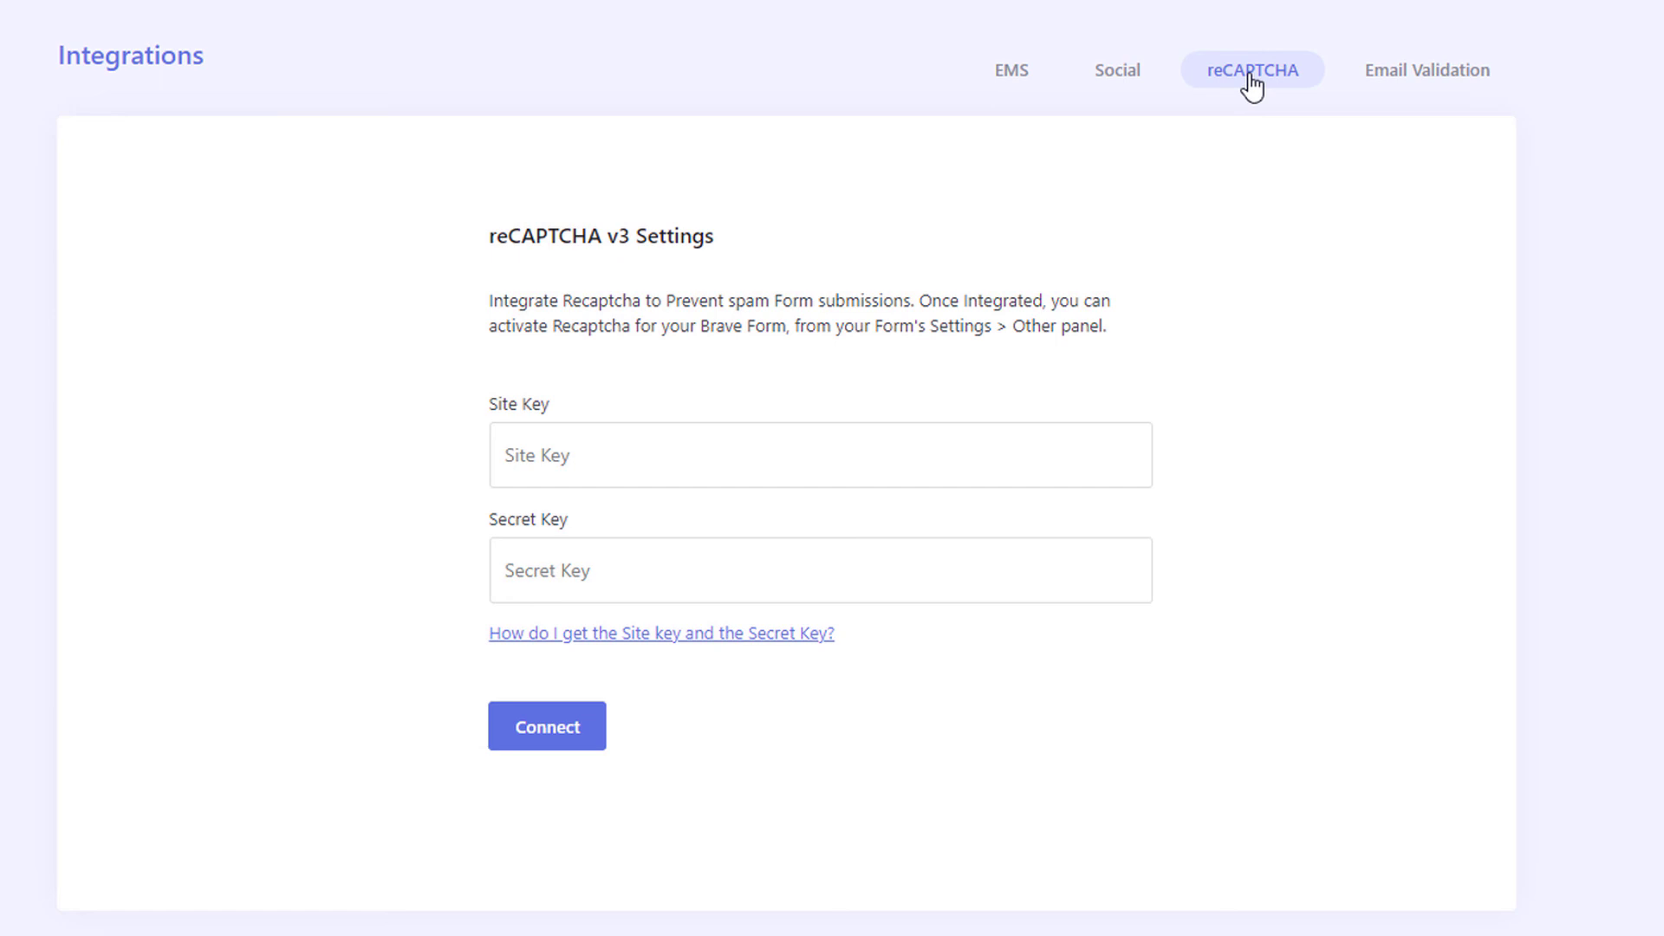
- Check the Email Validation engine choices, leaving advanced validation set to Disabled
{"action": "left_click", "coordinate": [1388, 86]}
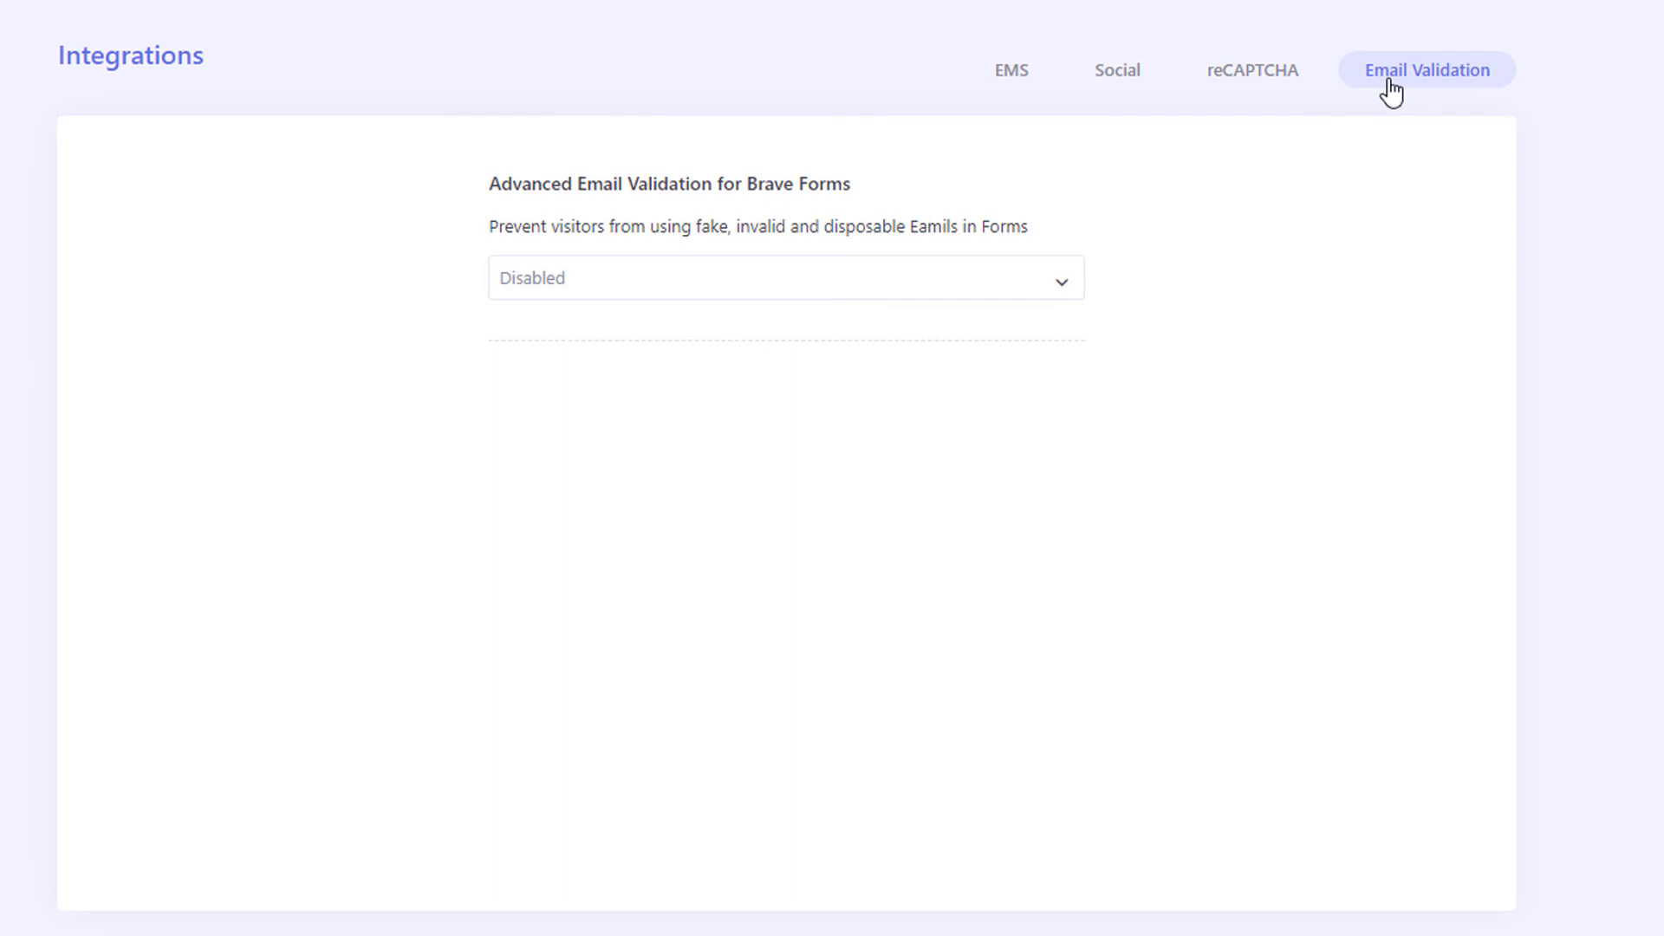
{"action": "left_click", "coordinate": [1067, 287]}
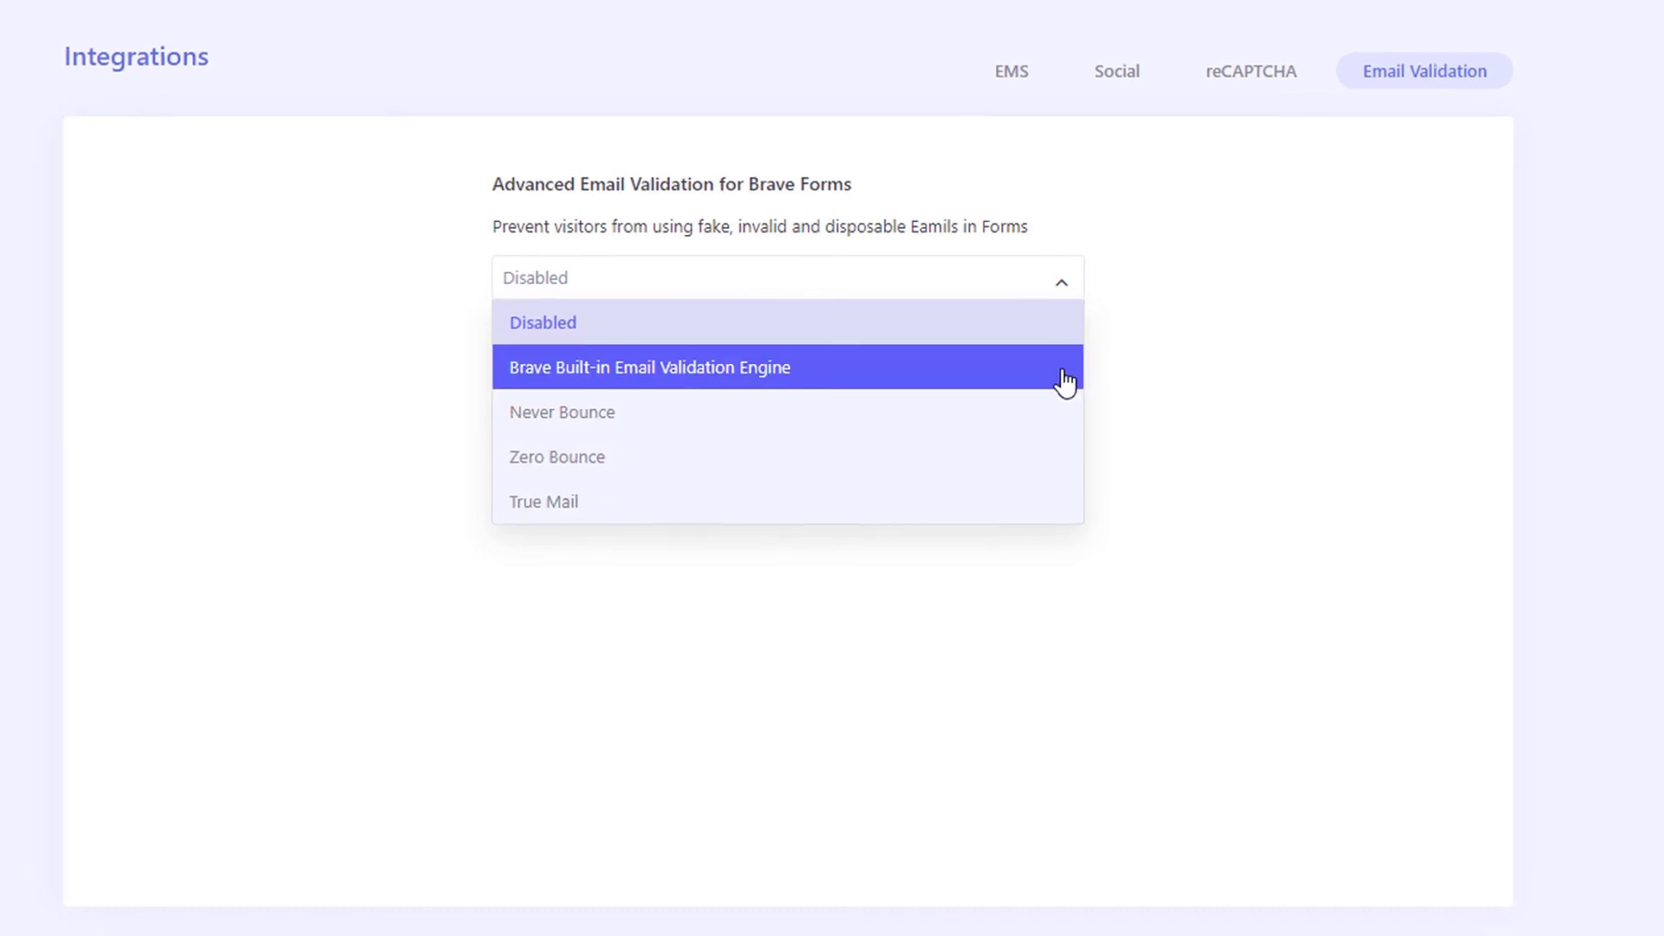
{"action": "left_click", "coordinate": [1061, 284]}
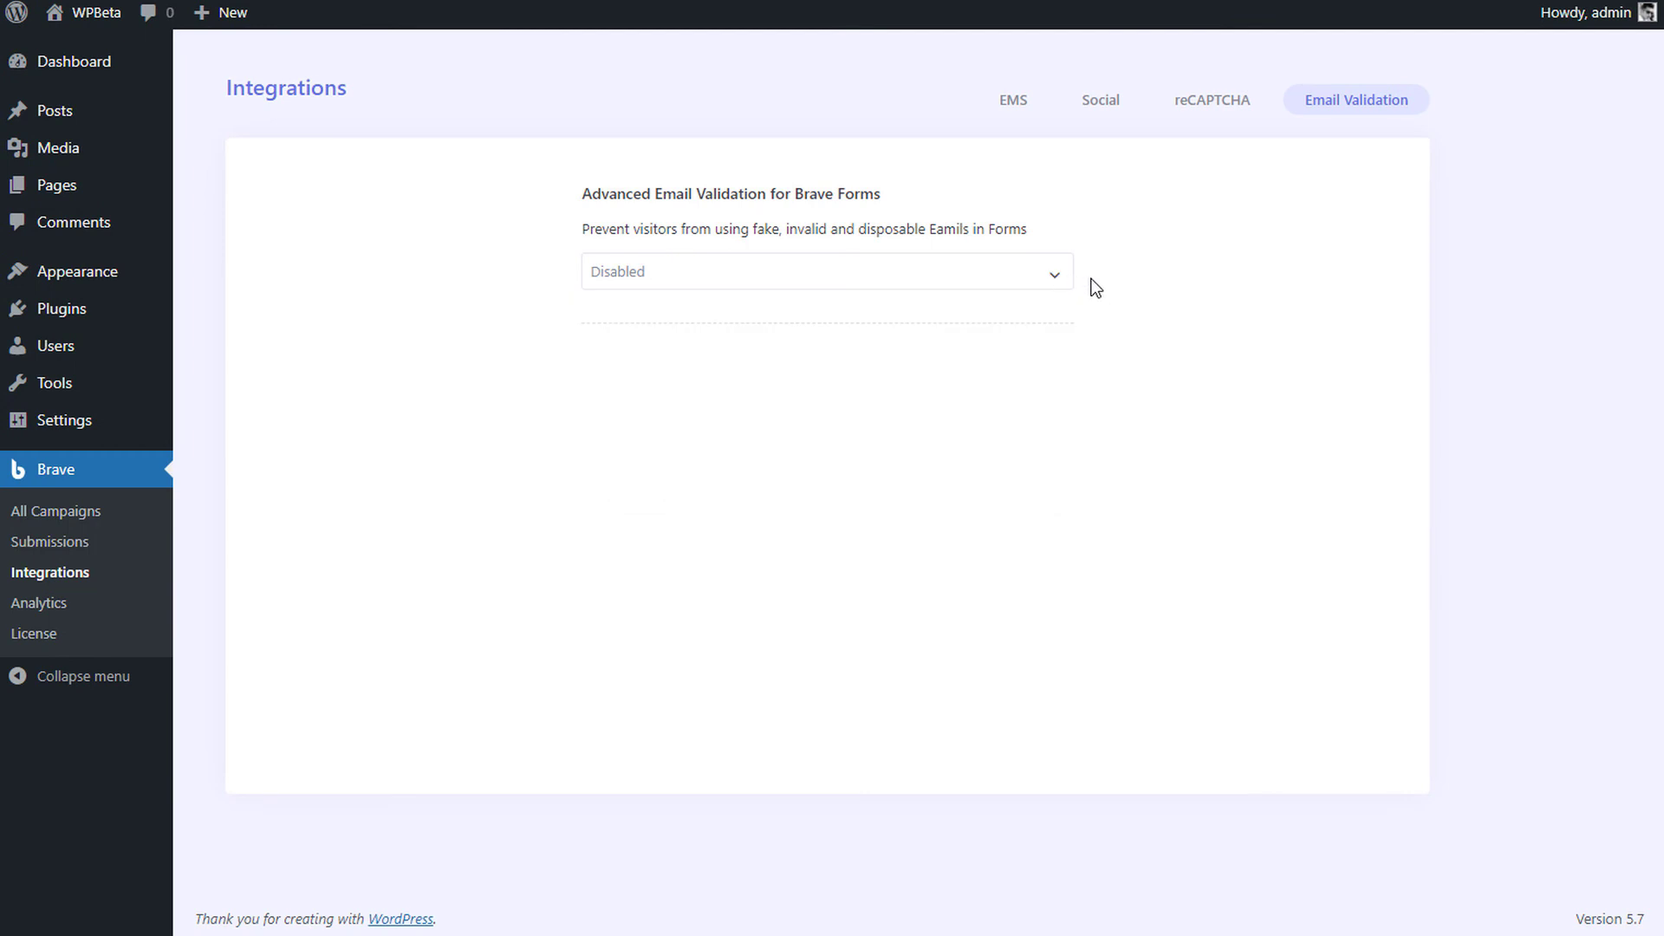